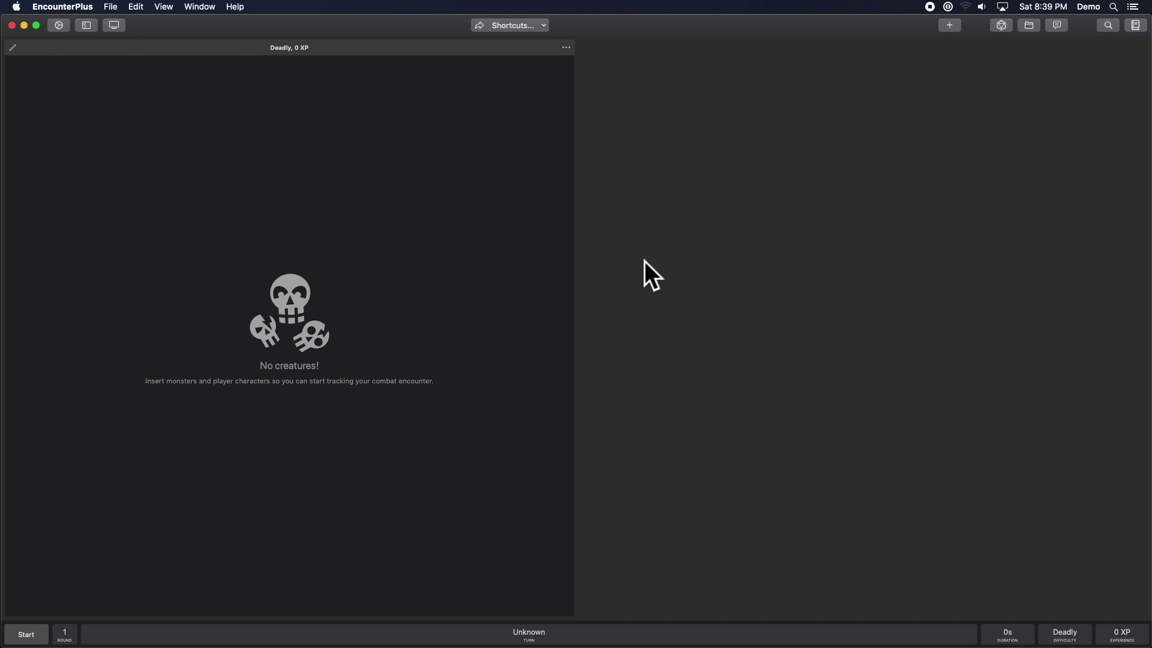
Check the EncounterPlus version in the application's About information and close it
left_click(77, 6)
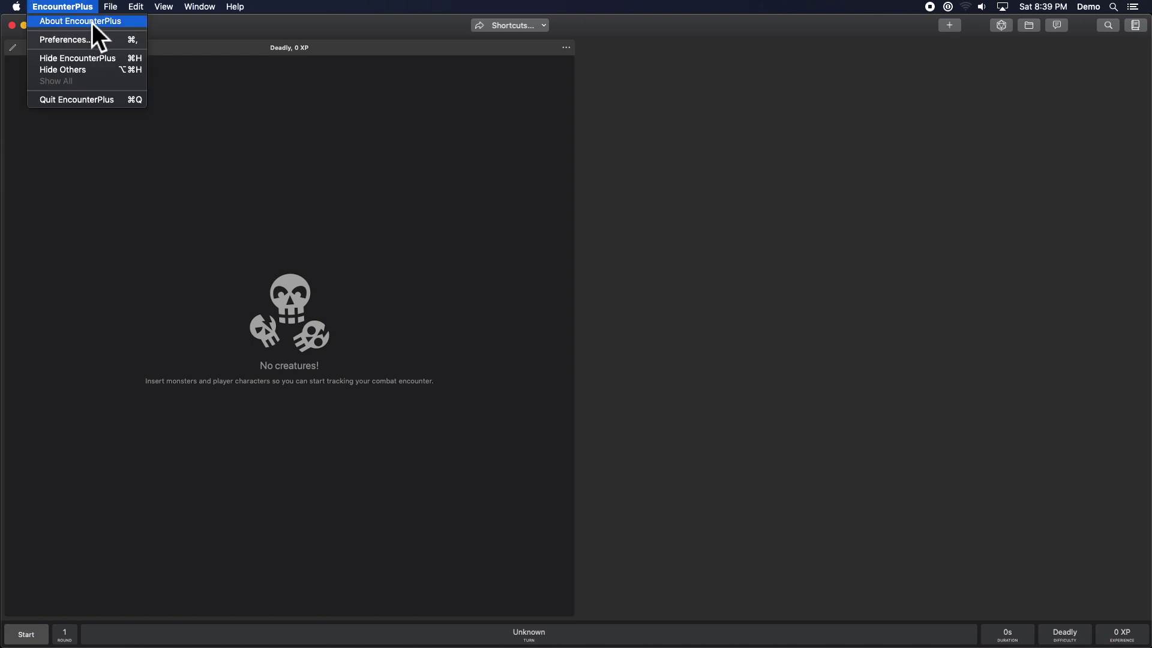
left_click(93, 25)
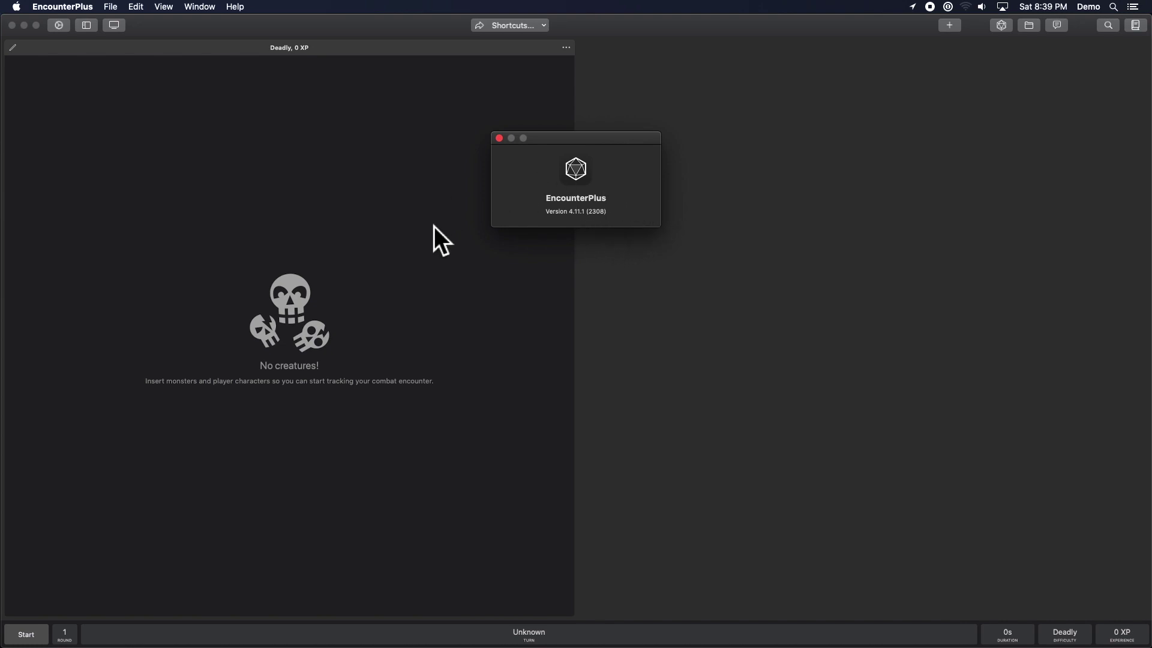
left_click(499, 140)
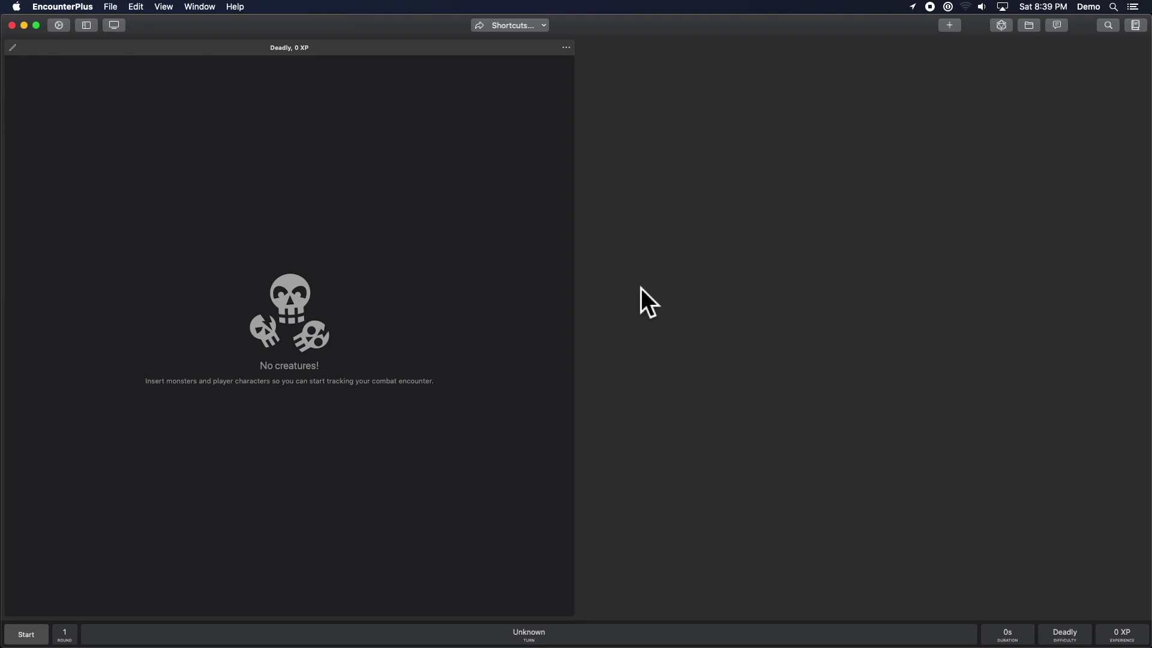
Switch to Safari and examine the address and file list of the you-wished-for-adventure repository on GitHub
key("ctrl+Right")
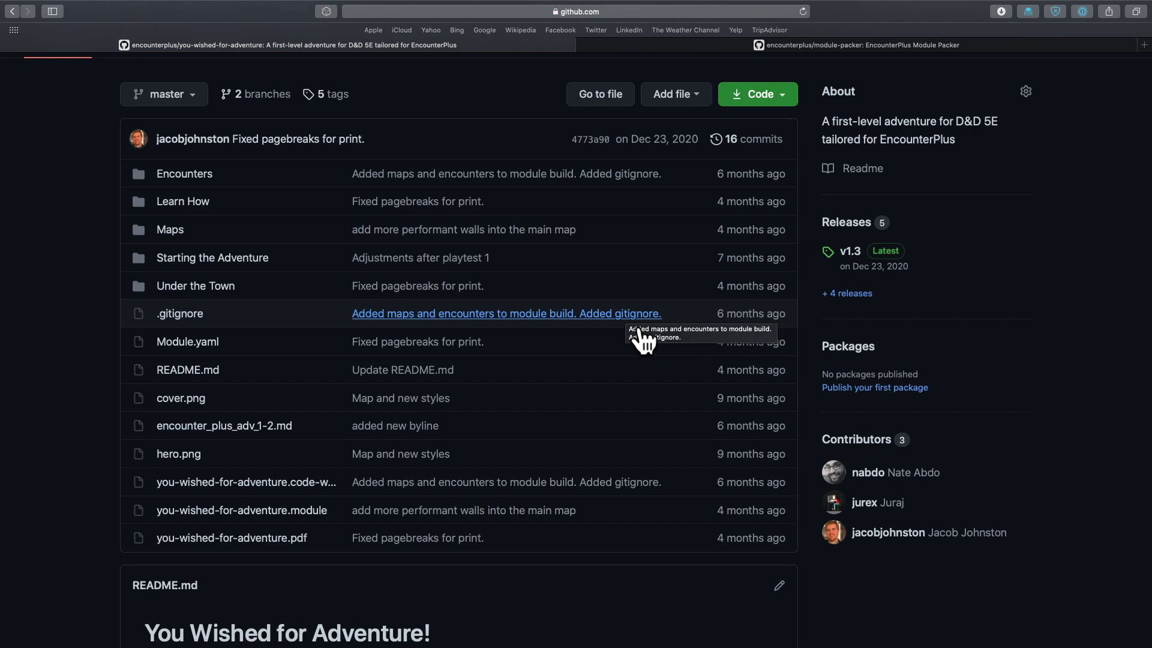
scroll(606, 326, "up", 3)
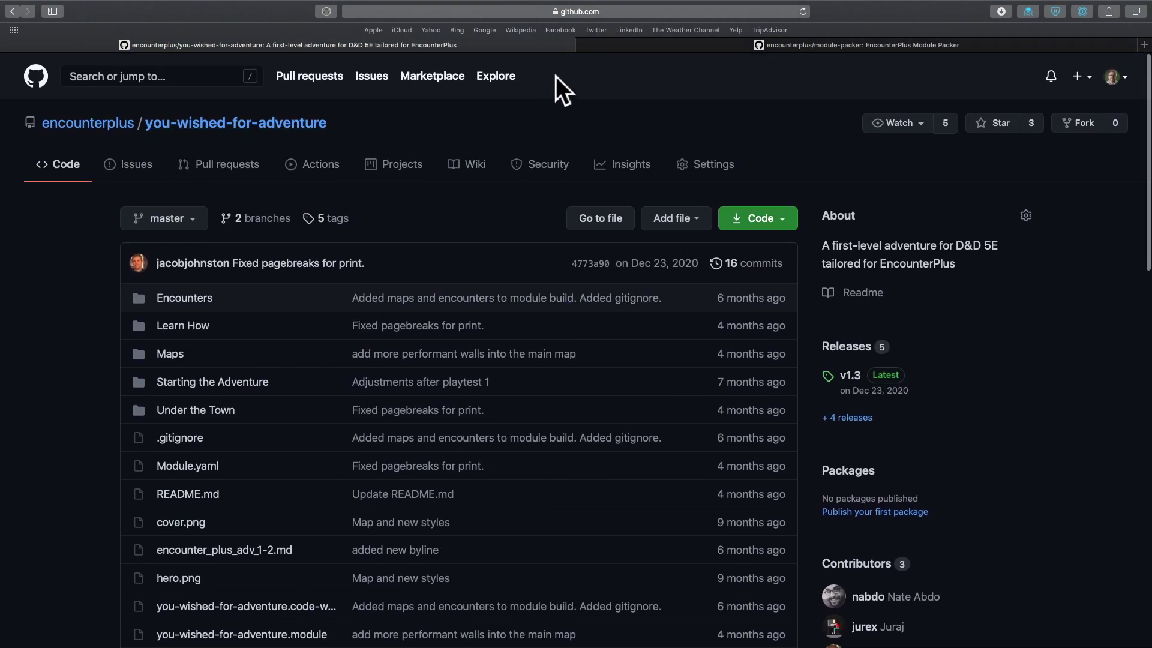
left_click(589, 13)
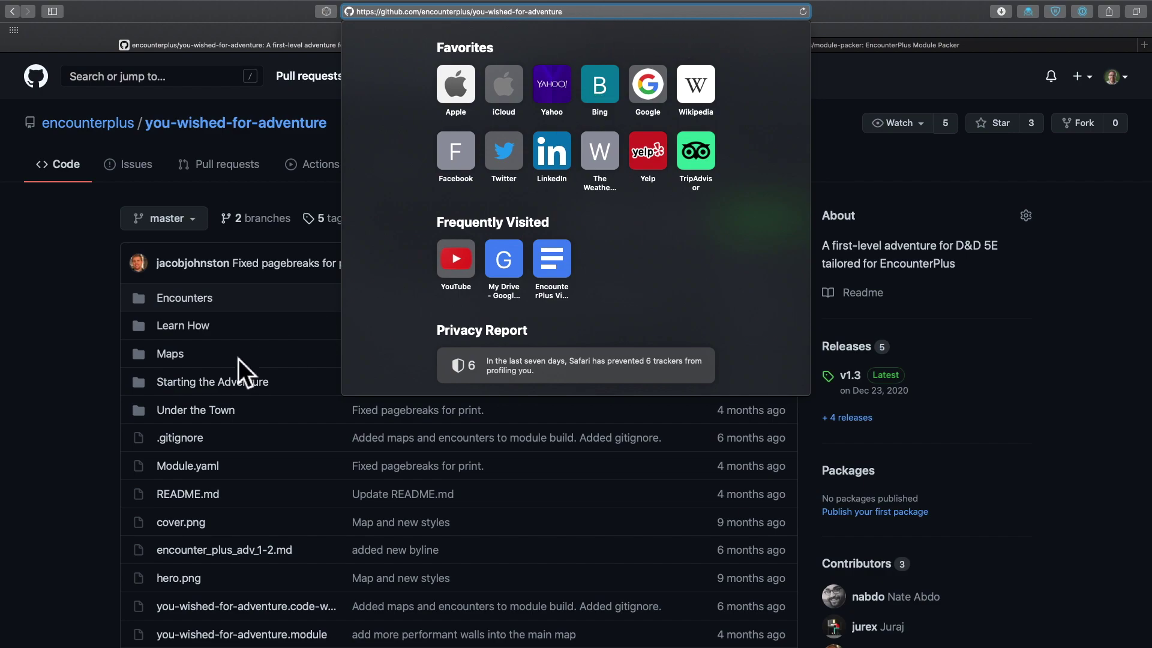
left_click(99, 398)
scroll(312, 333, "down", 4)
scroll(308, 341, "up", 2)
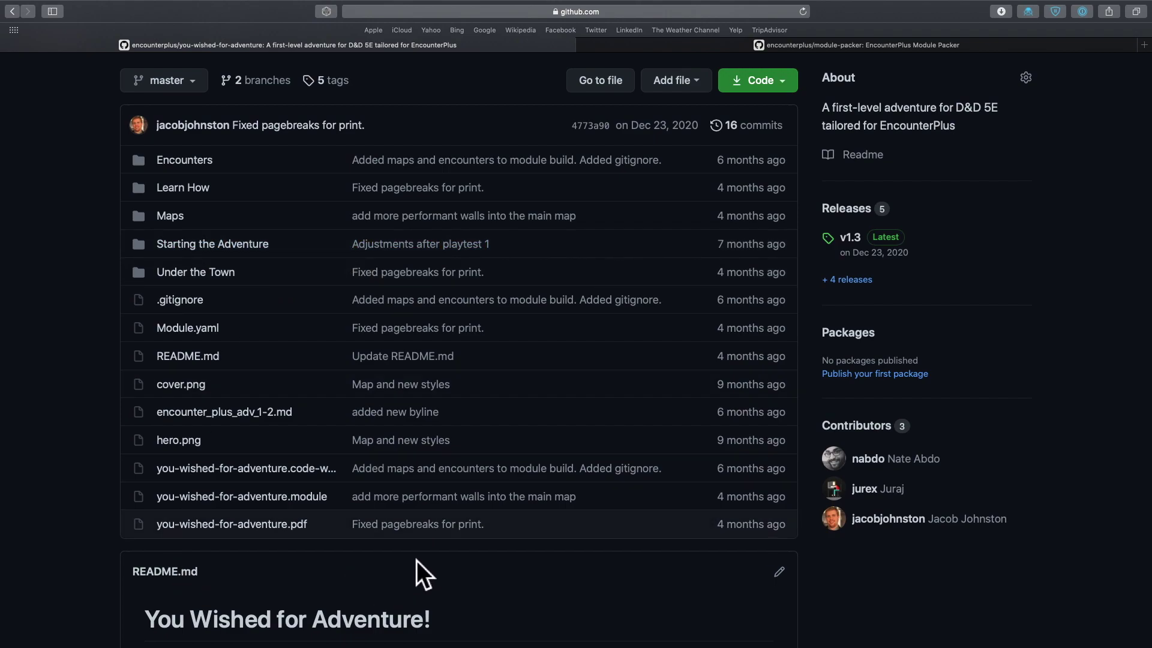
Download you-wished-for-adventure.module from the repository and return to its file list
left_click(311, 498)
left_click(921, 354)
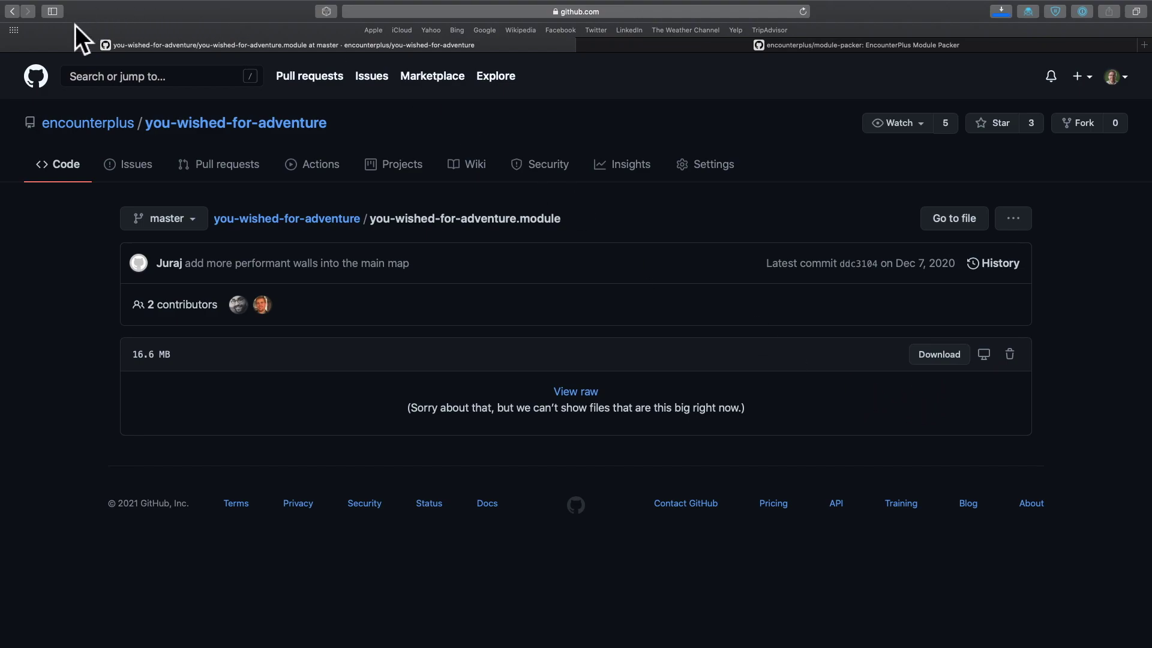
left_click(12, 12)
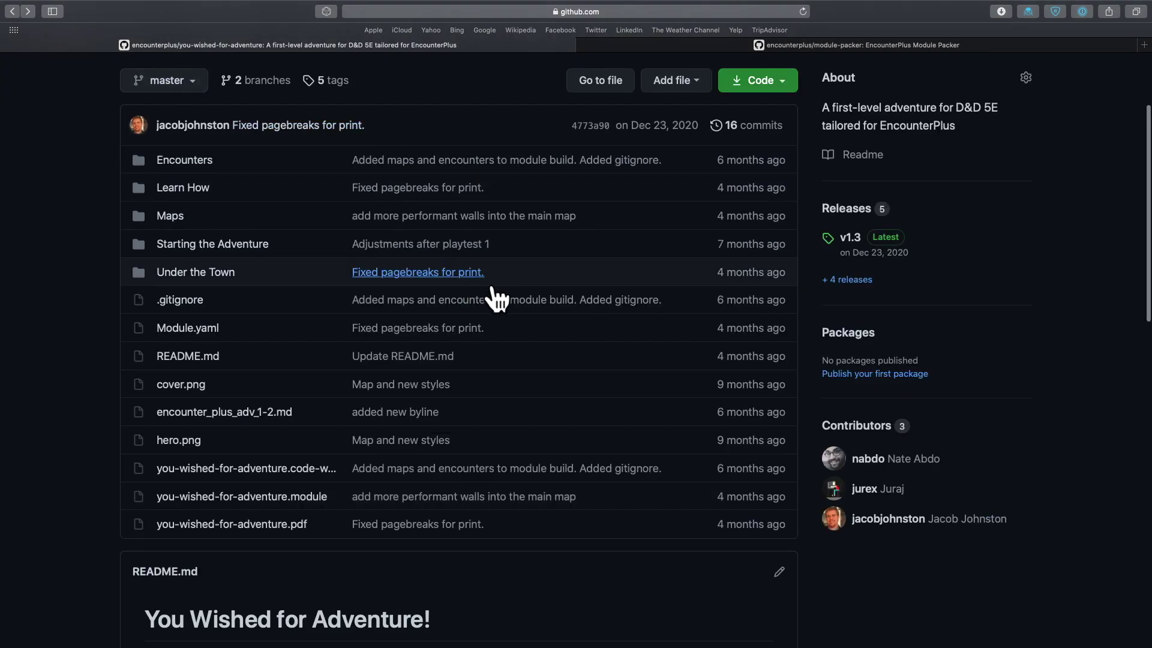
Open you-wished-for-adventure.pdf and examine its cover, summary, credits and opening adventure pages
left_click(263, 535)
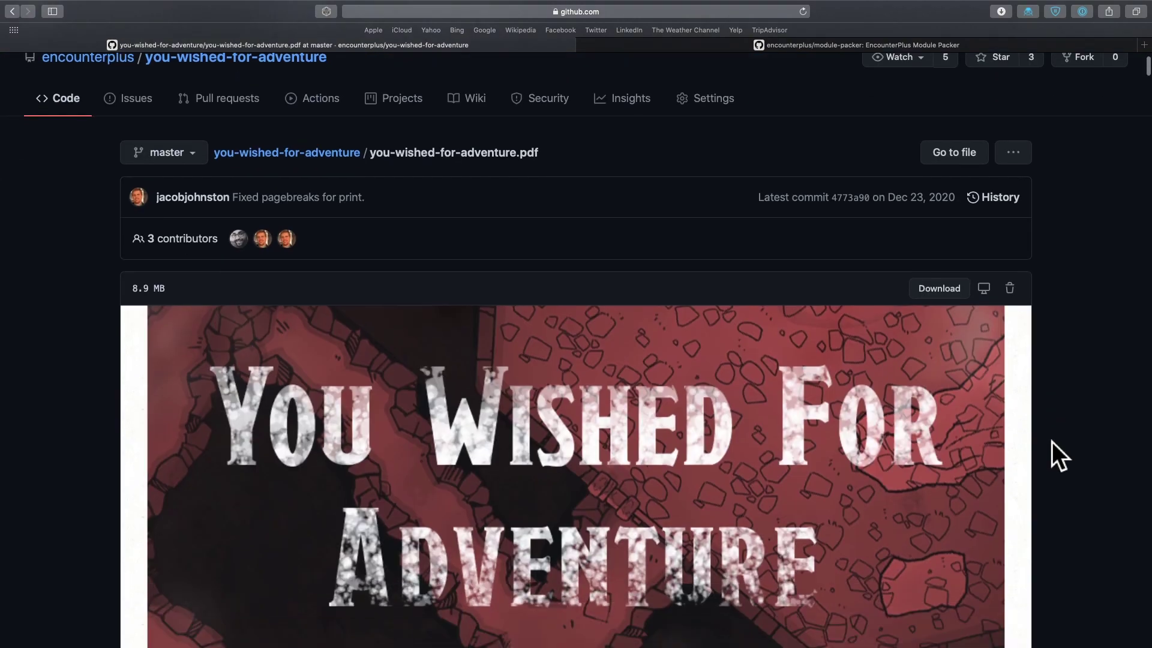
scroll(1052, 441, "down", 5)
scroll(657, 369, "down", 15)
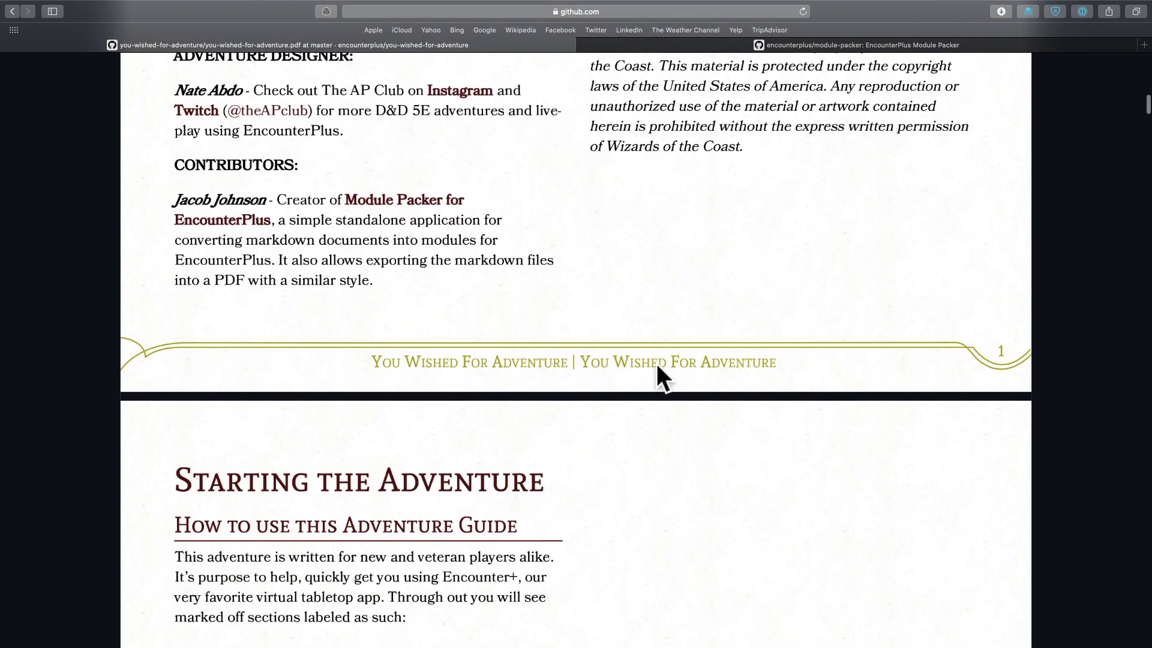
scroll(656, 364, "down", 15)
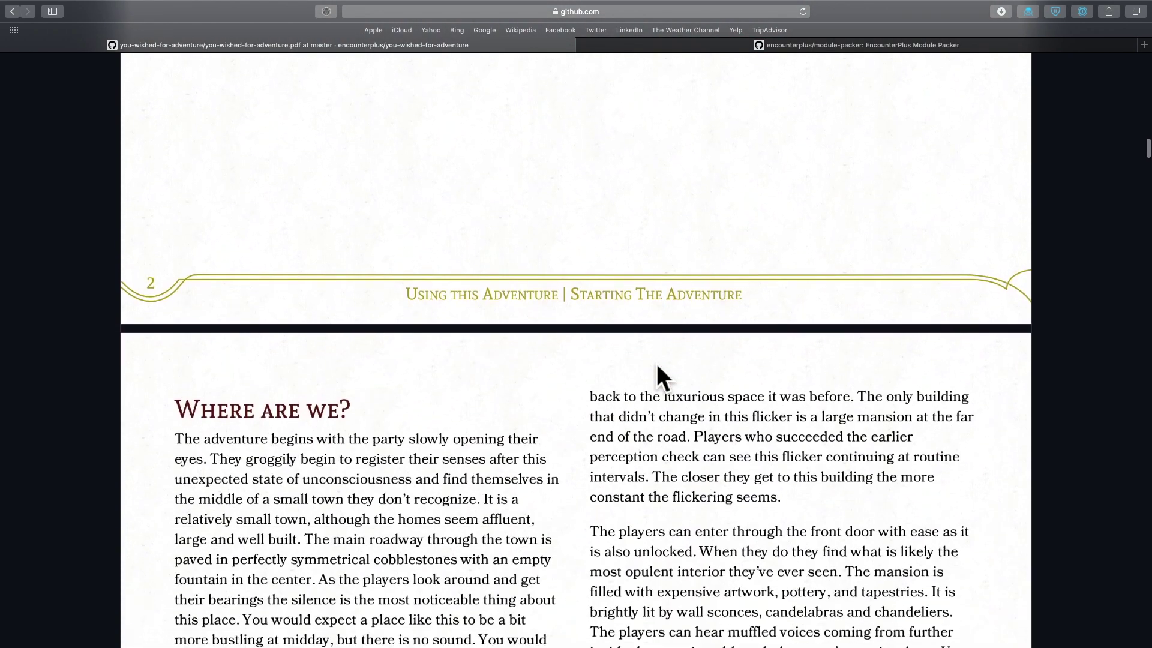
scroll(656, 363, "up", 20)
scroll(657, 363, "down", 6)
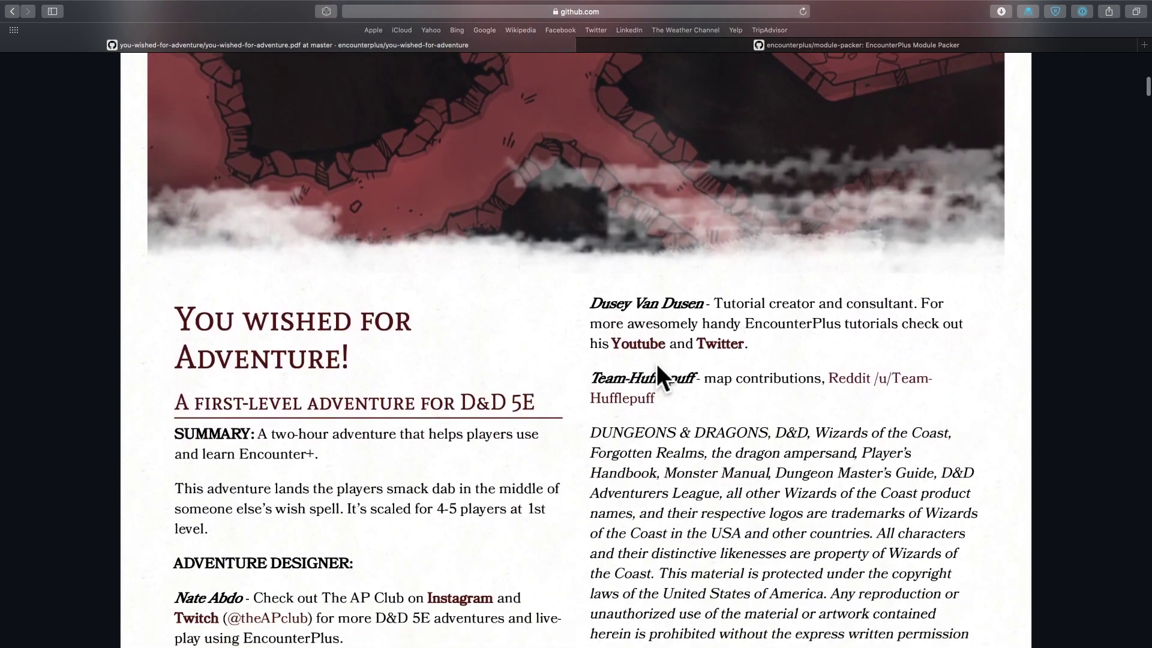
scroll(656, 364, "down", 2)
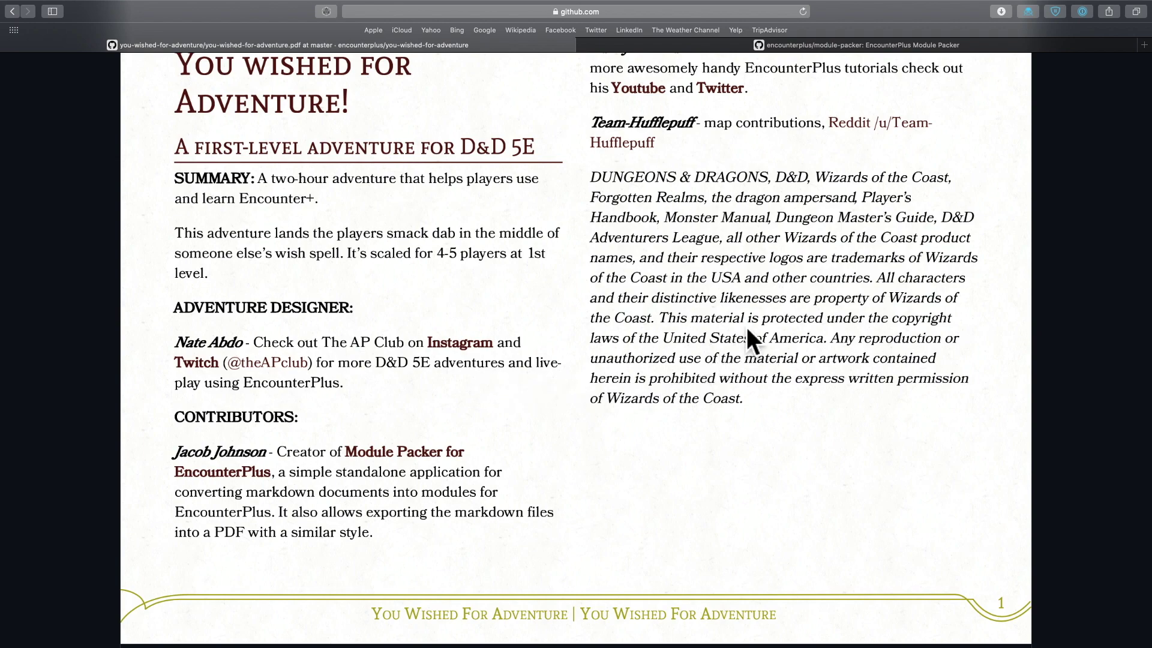
scroll(502, 362, "up", 4)
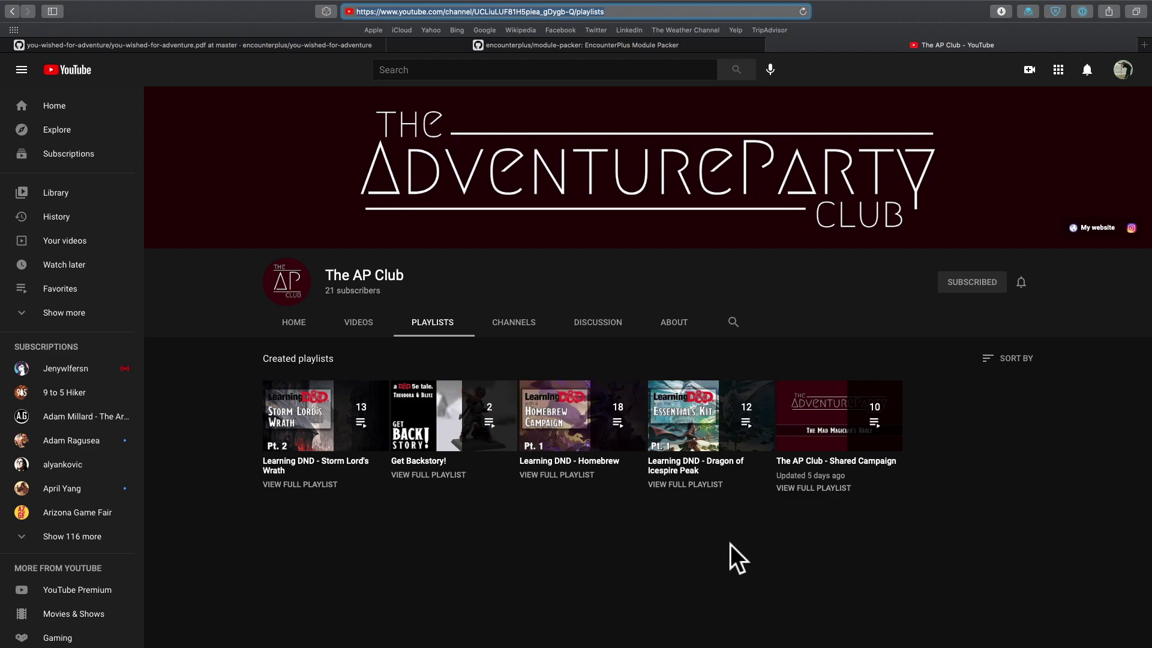
Leave The AP Club's YouTube page and open the Harvester-Adventure repository from the EncounterPlus list on GitHub
left_click(597, 549)
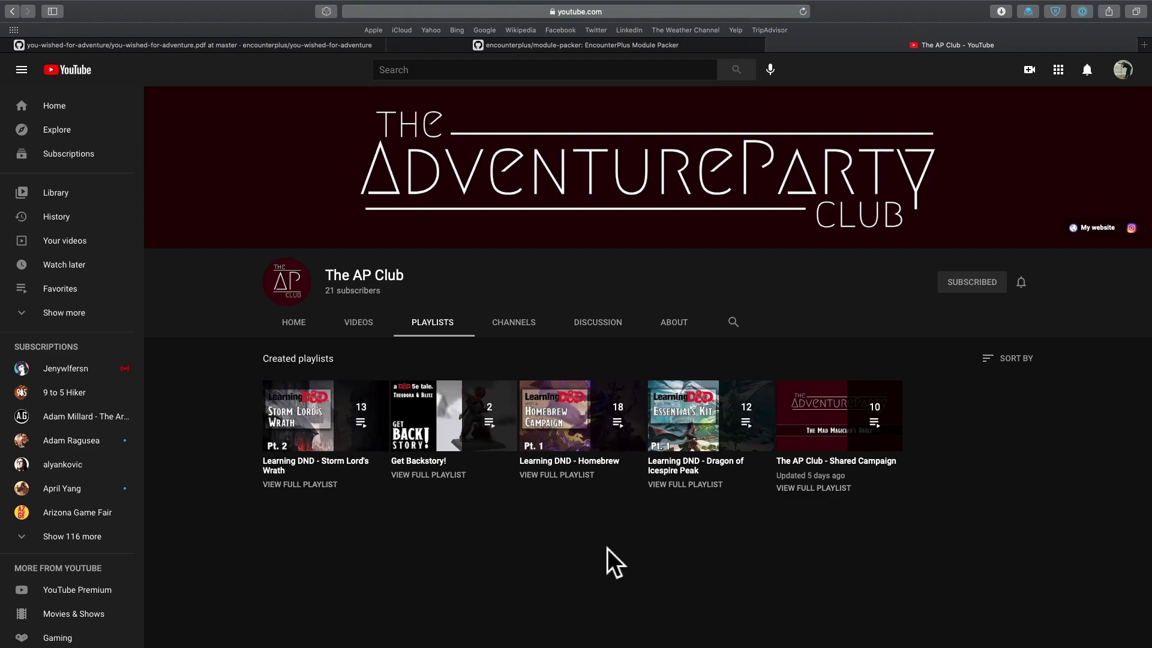
left_click(775, 45)
scroll(414, 226, "down", 5)
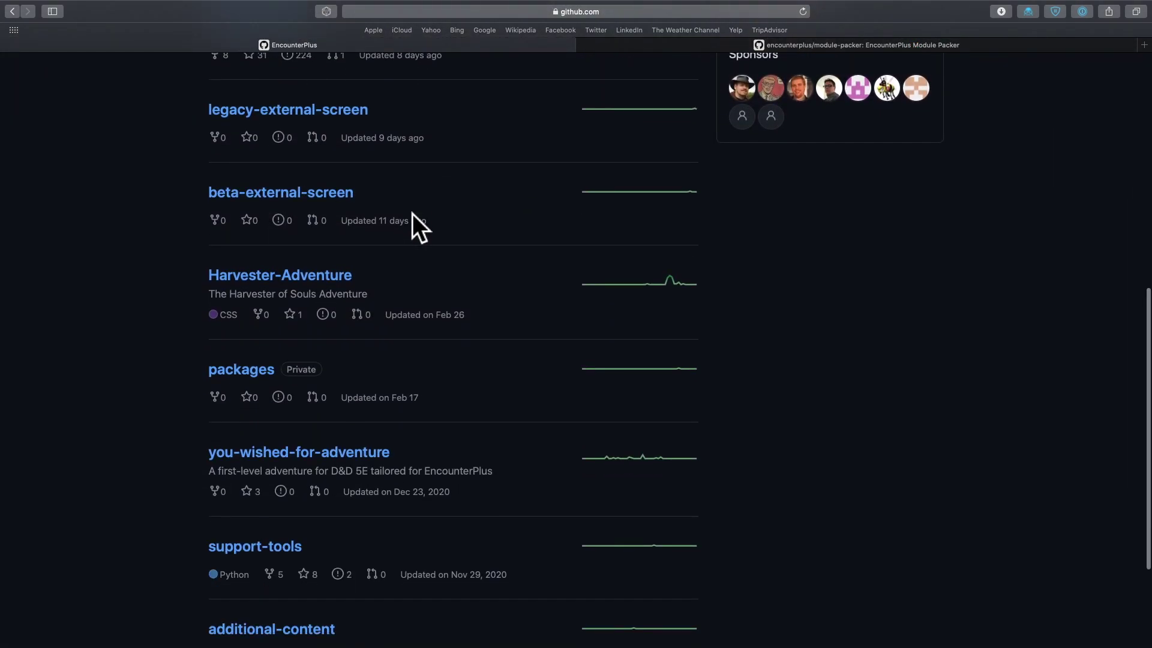
scroll(447, 234, "down", 5)
scroll(459, 255, "up", 3)
scroll(456, 255, "up", 3)
left_click(324, 320)
Look through the Harvester-Adventure repository's files and return to the beginning of its page
scroll(337, 326, "down", 5)
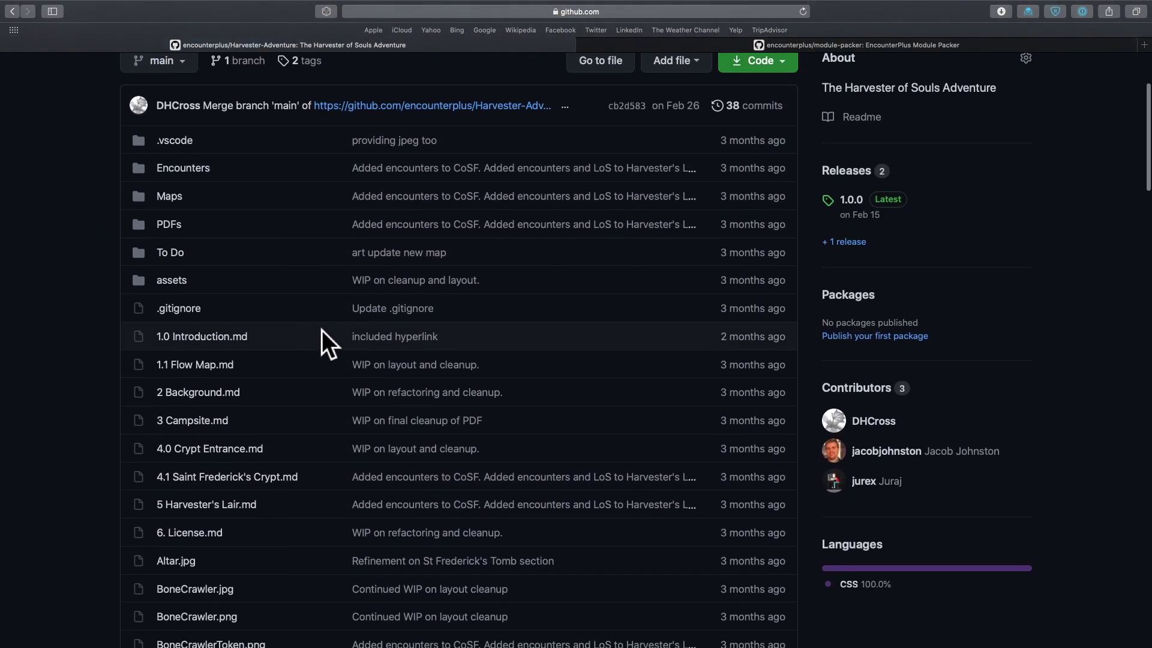
scroll(341, 313, "down", 15)
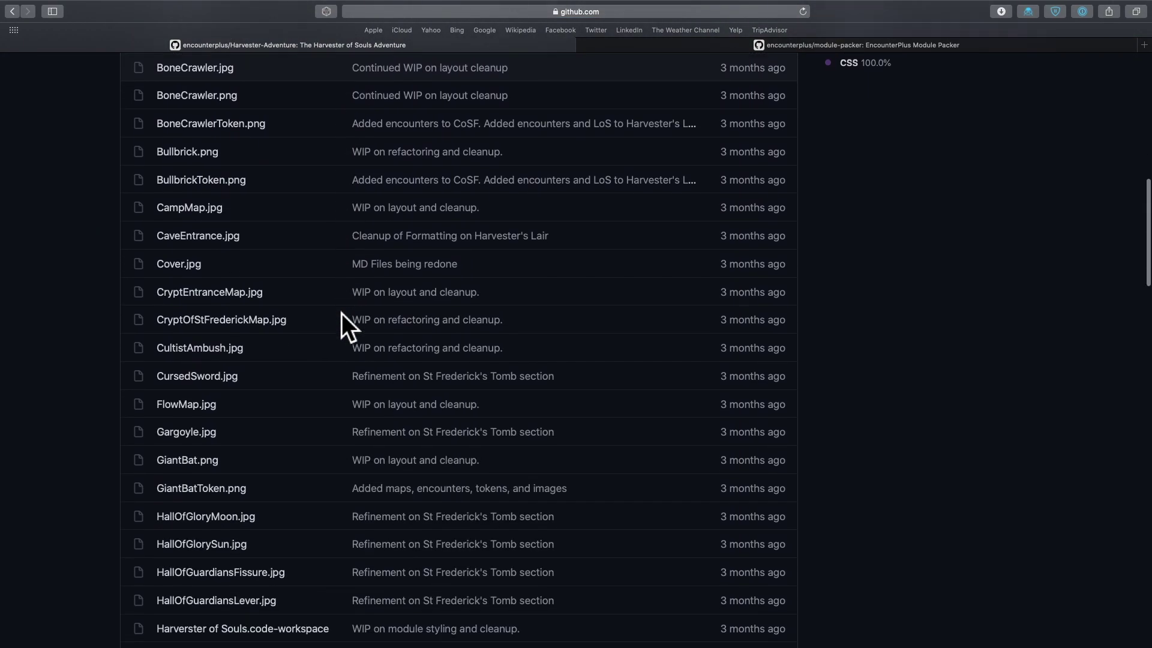
scroll(341, 313, "down", 15)
key("Home")
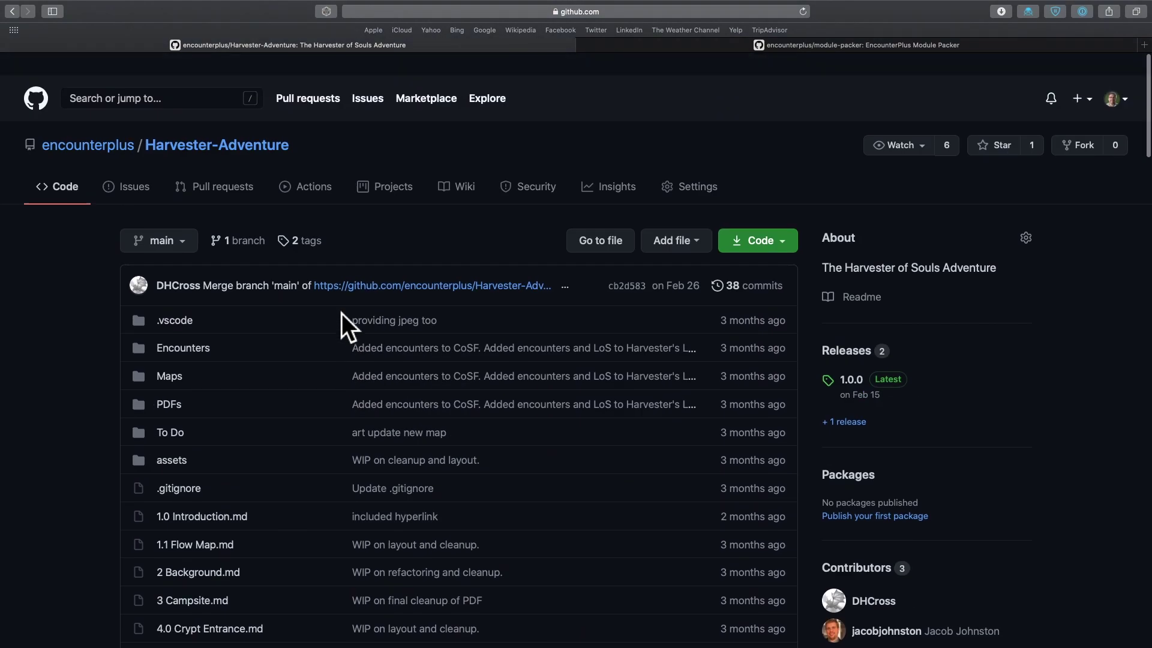
scroll(341, 313, "down", 1)
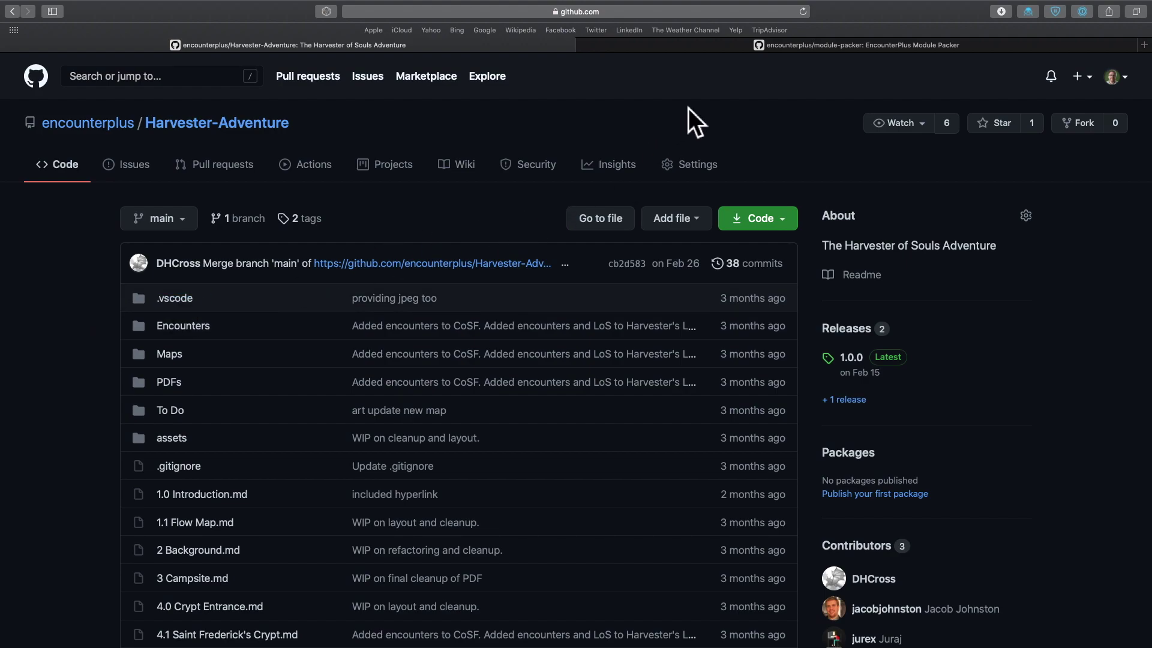
Examine the file list, releases and contributors of the module-packer repository, and return to the Harvester-Adventure page
left_click(800, 50)
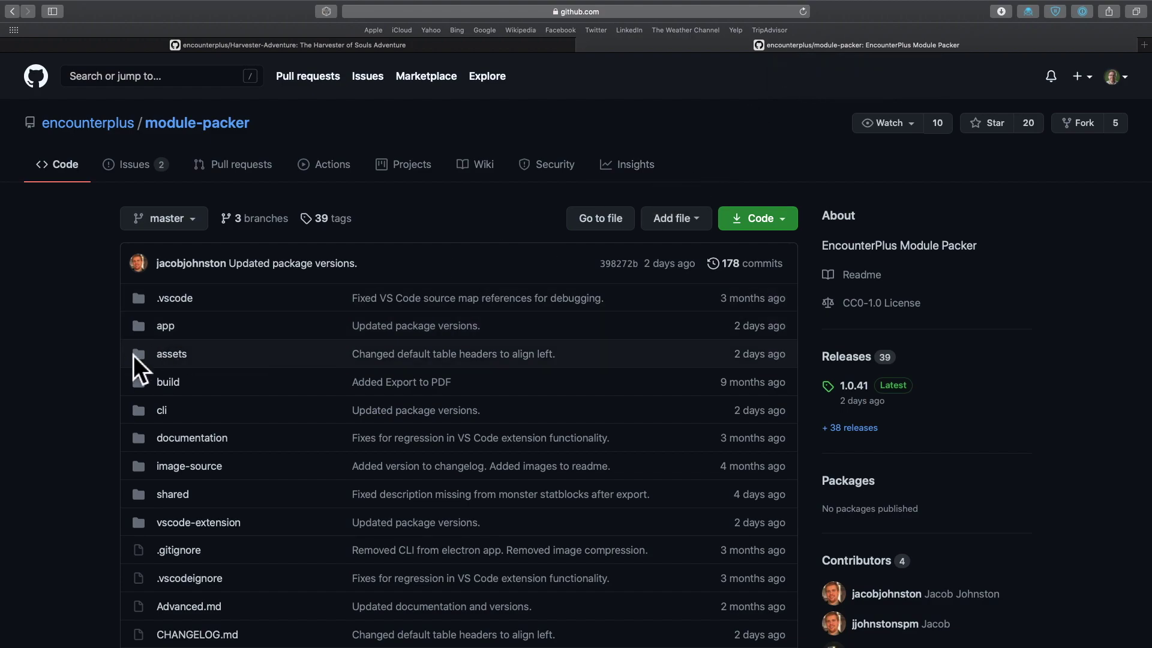
scroll(75, 342, "down", 3)
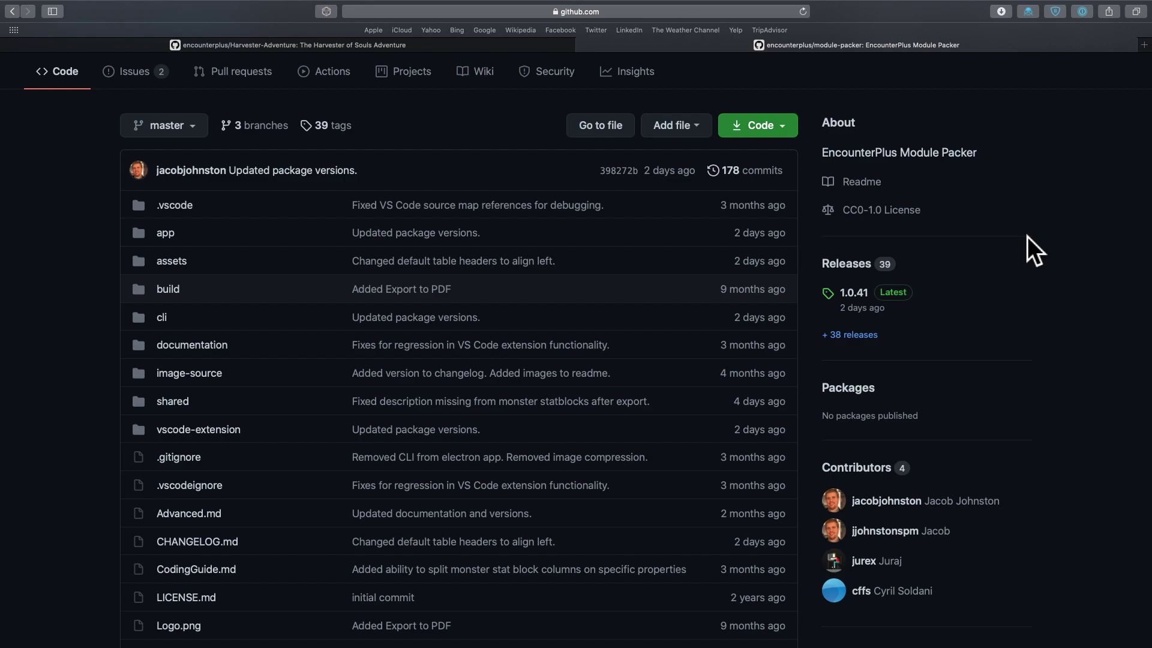
scroll(1027, 237, "up", 3)
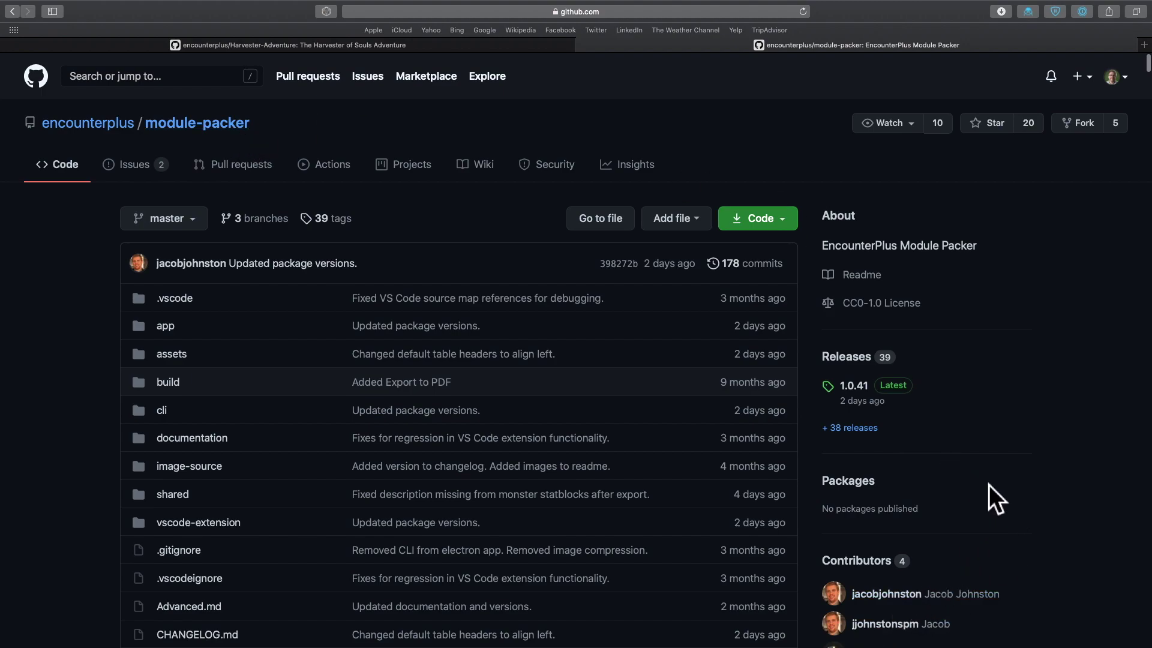
scroll(998, 471, "down", 4)
scroll(1013, 492, "down", 2)
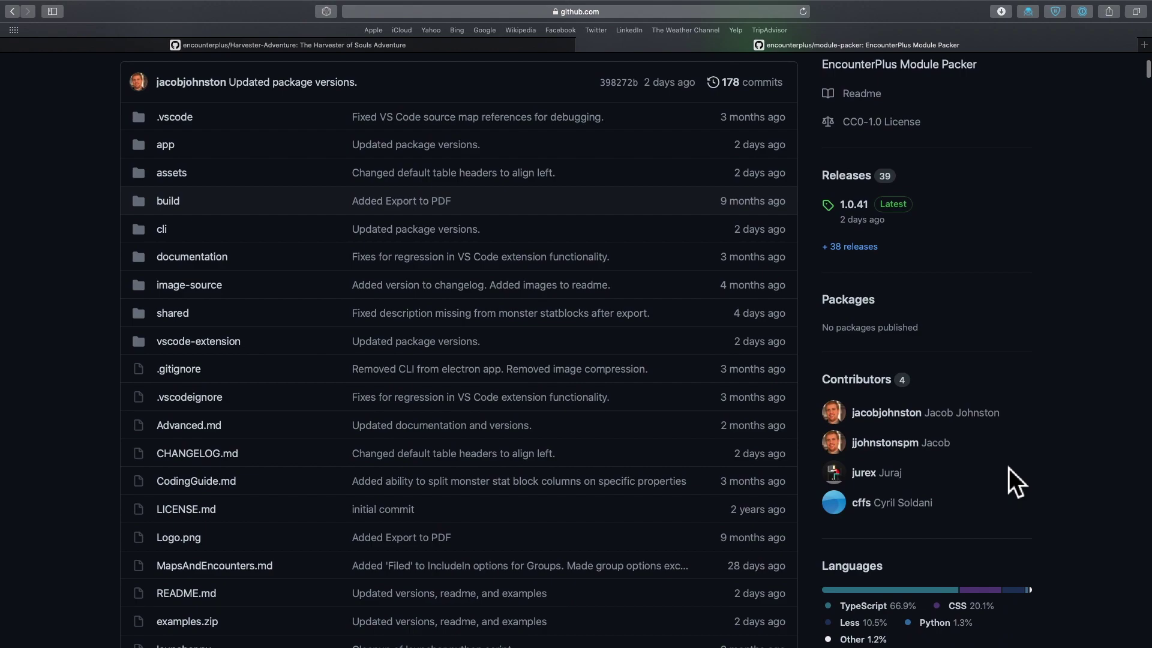
scroll(1027, 486, "down", 1)
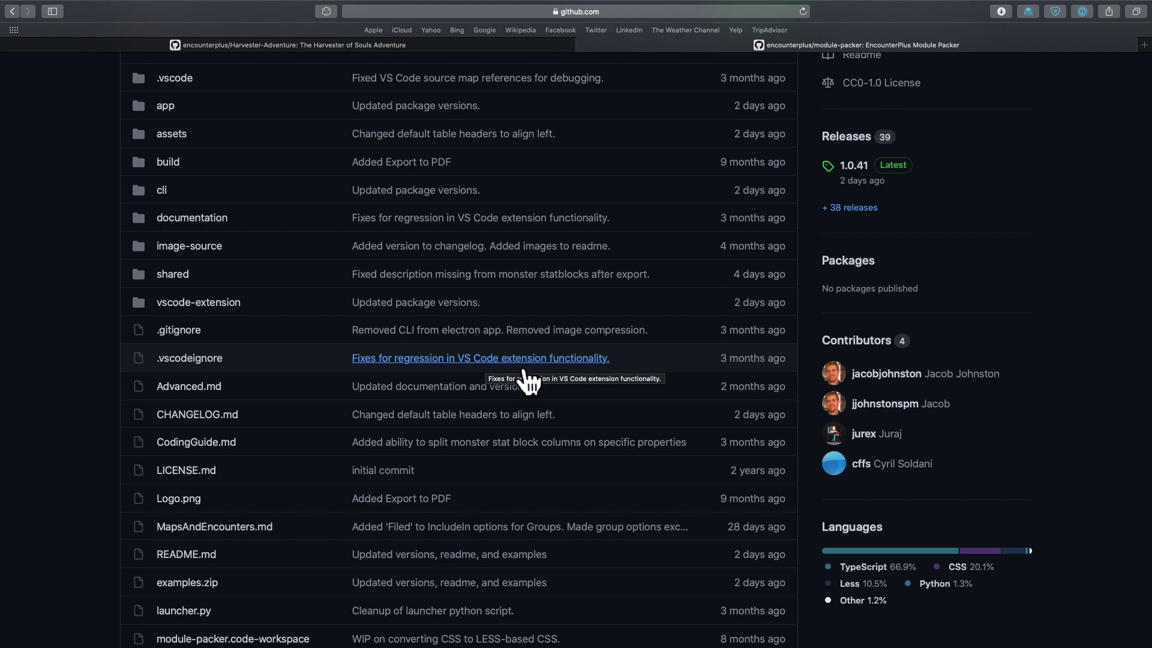
scroll(525, 369, "down", 5)
scroll(516, 365, "up", 8)
scroll(516, 365, "up", 5)
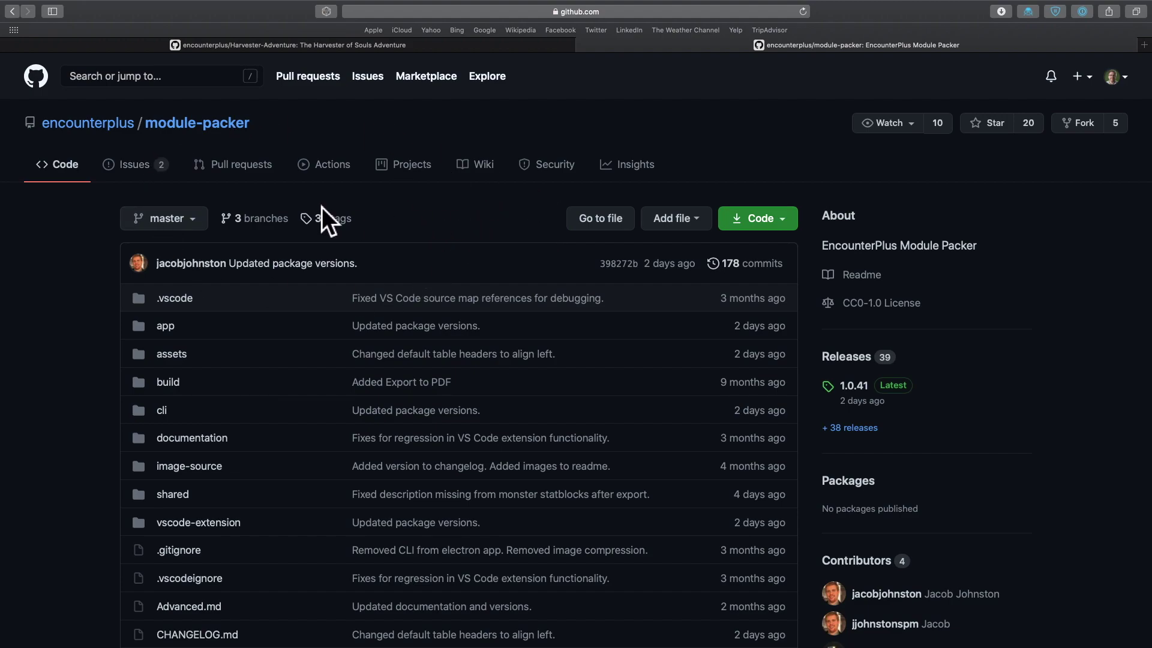
left_click(329, 49)
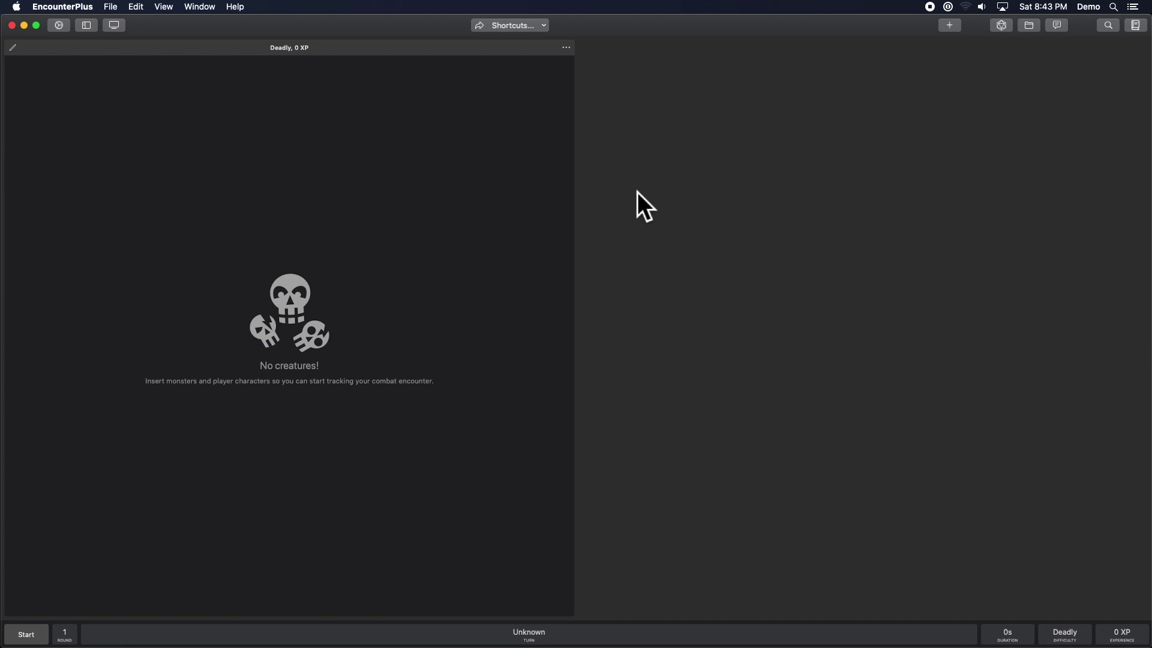
Switch to EncounterPlus and open the Remote Play web server settings within the application settings
left_click(62, 30)
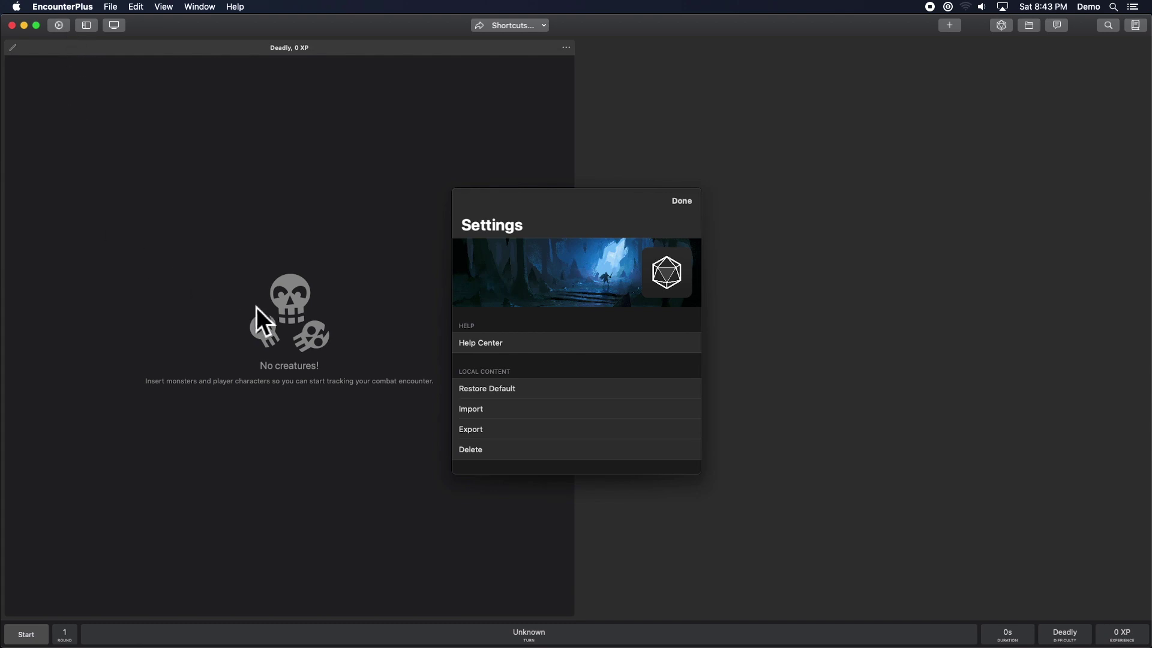
scroll(621, 361, "down", 5)
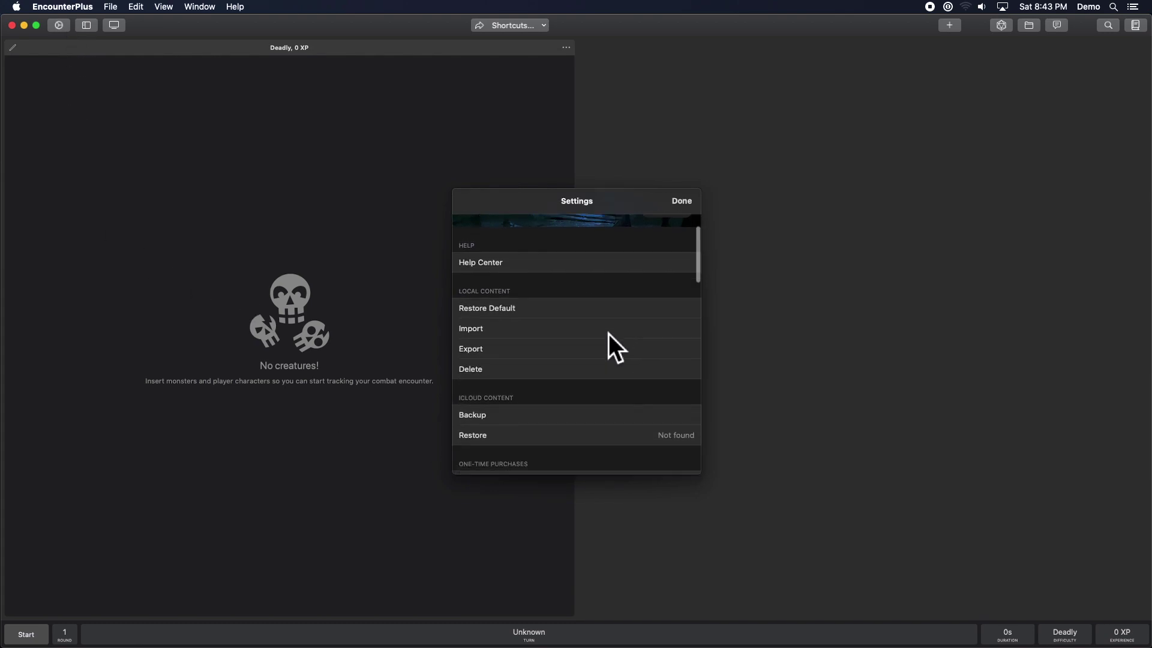
scroll(609, 333, "down", 3)
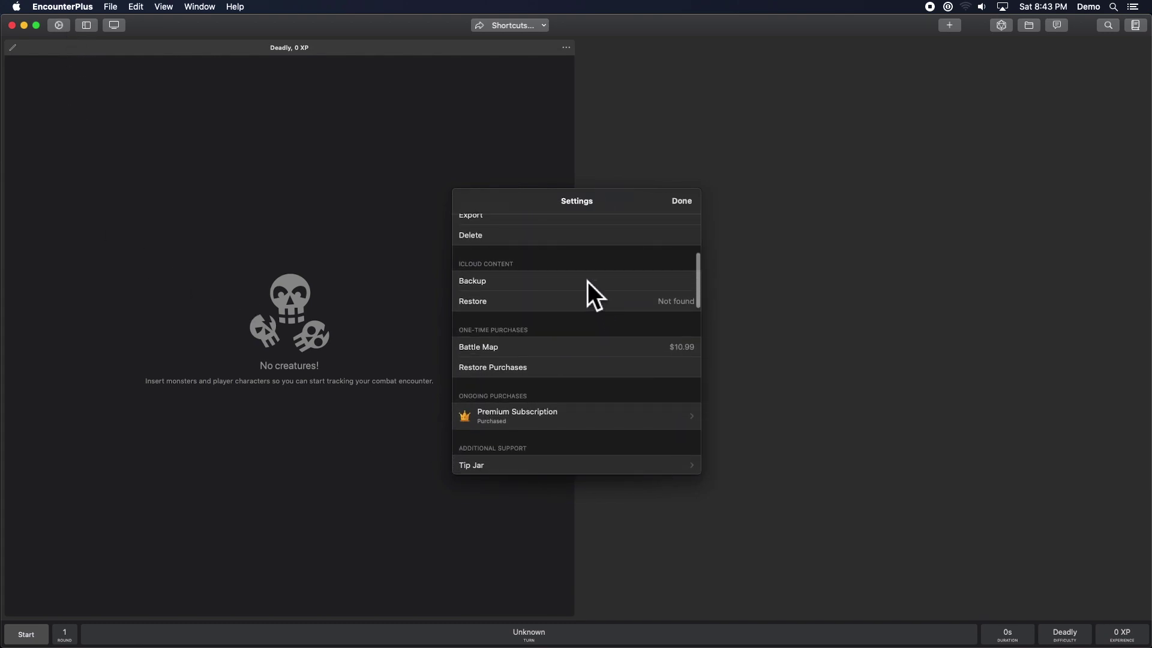
scroll(588, 282, "down", 5)
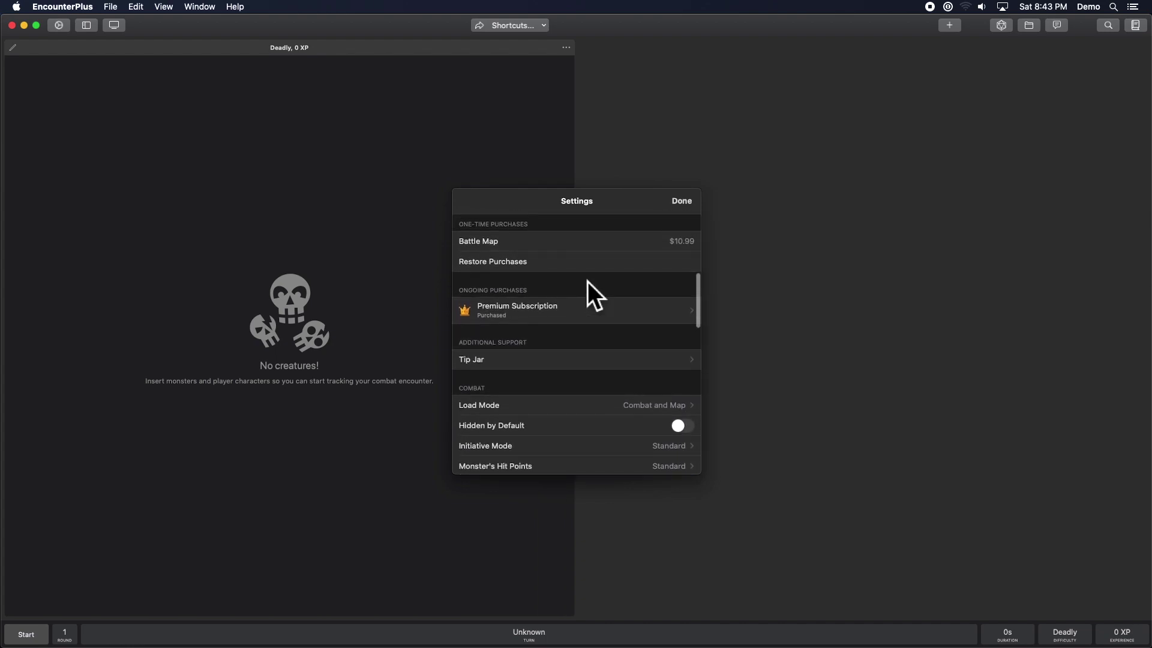
scroll(587, 282, "down", 12)
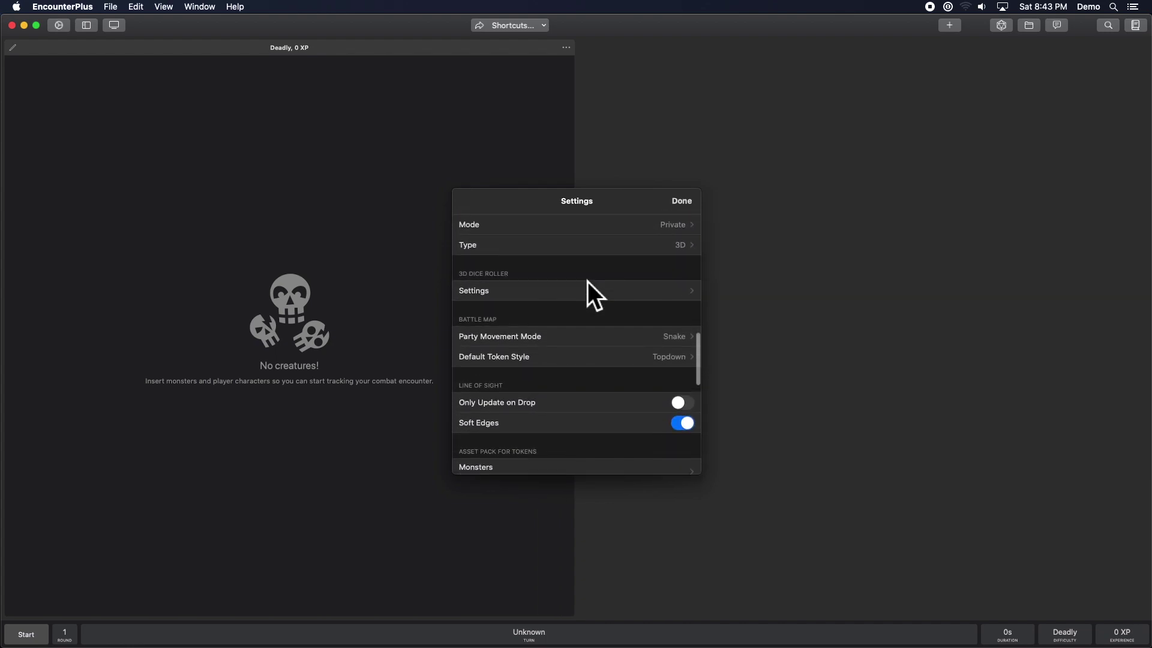
scroll(588, 282, "down", 1)
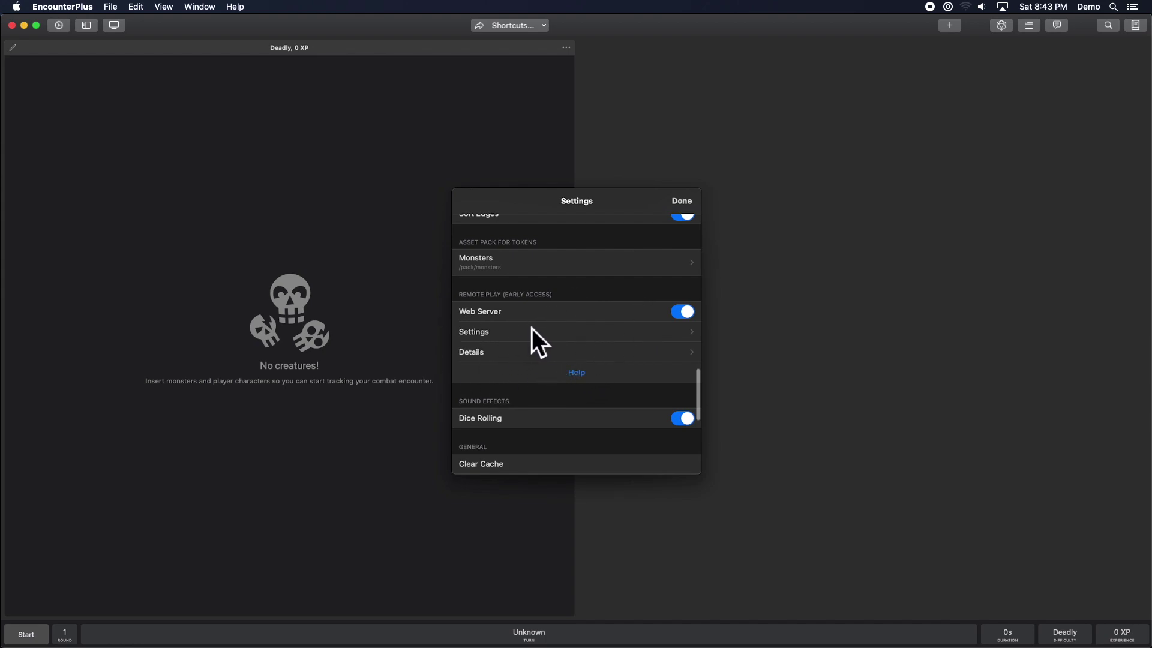
left_click(495, 335)
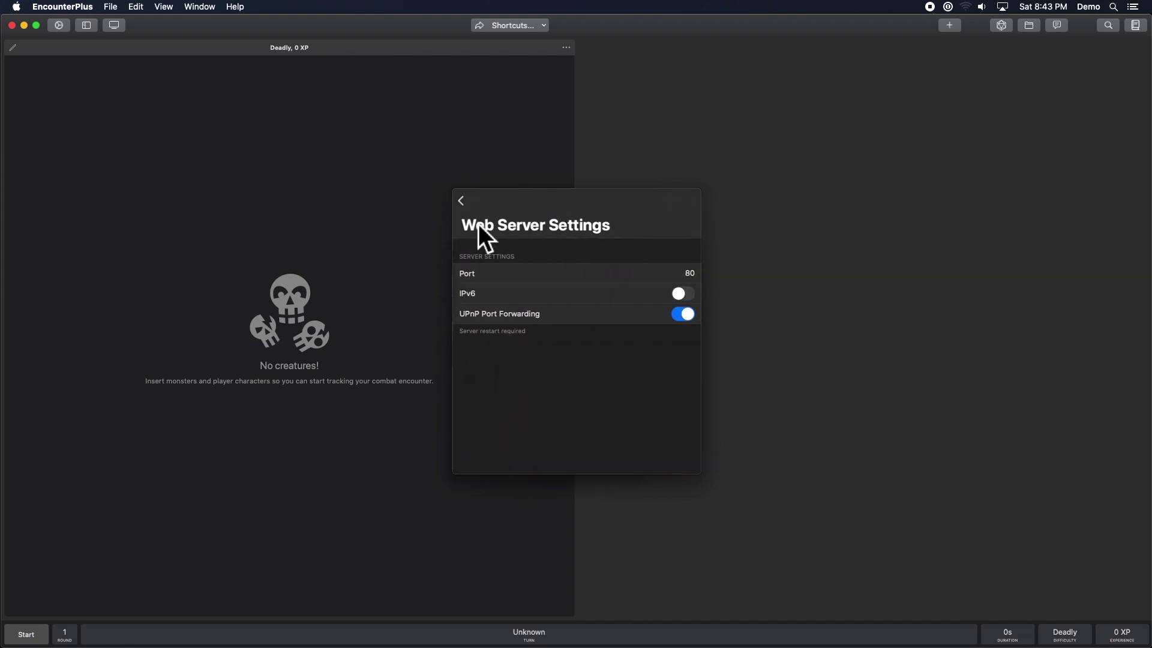
Leave the web server settings, look through the remaining application settings, and close them
left_click(467, 204)
scroll(537, 391, "down", 5)
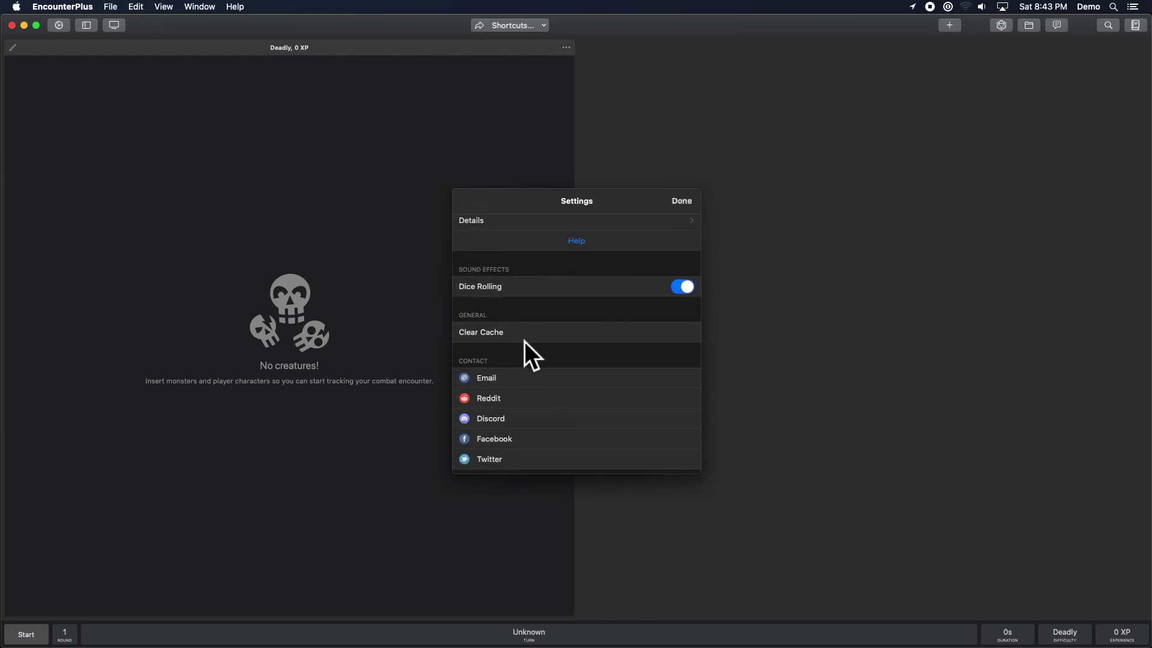
scroll(524, 341, "up", 6)
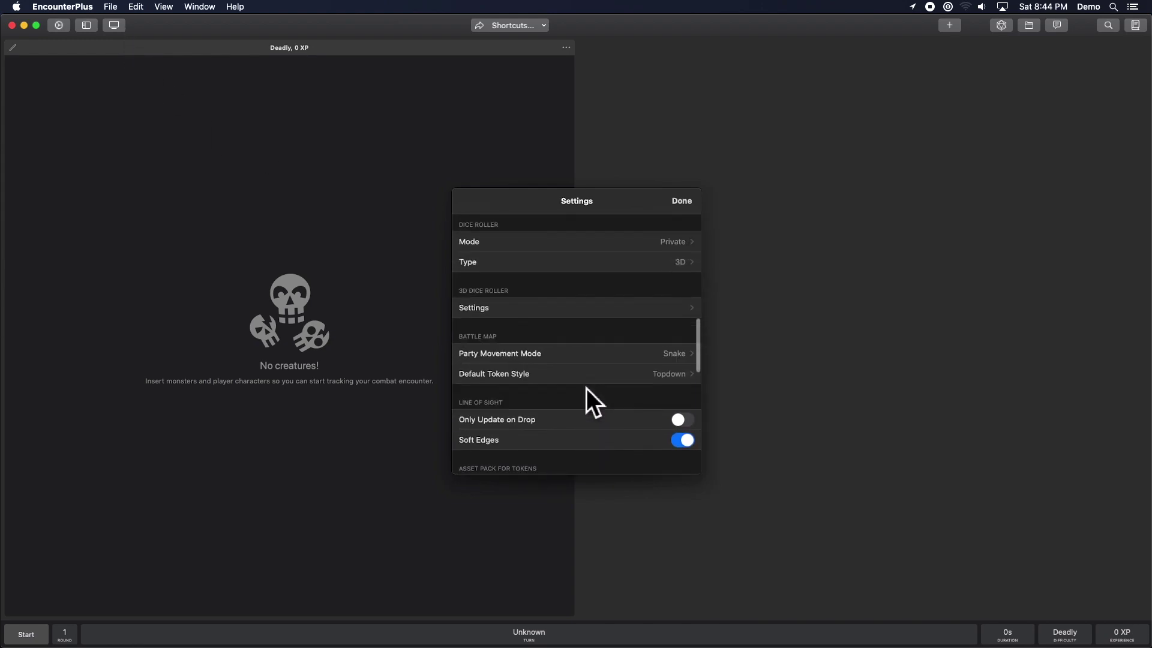
scroll(586, 388, "up", 10)
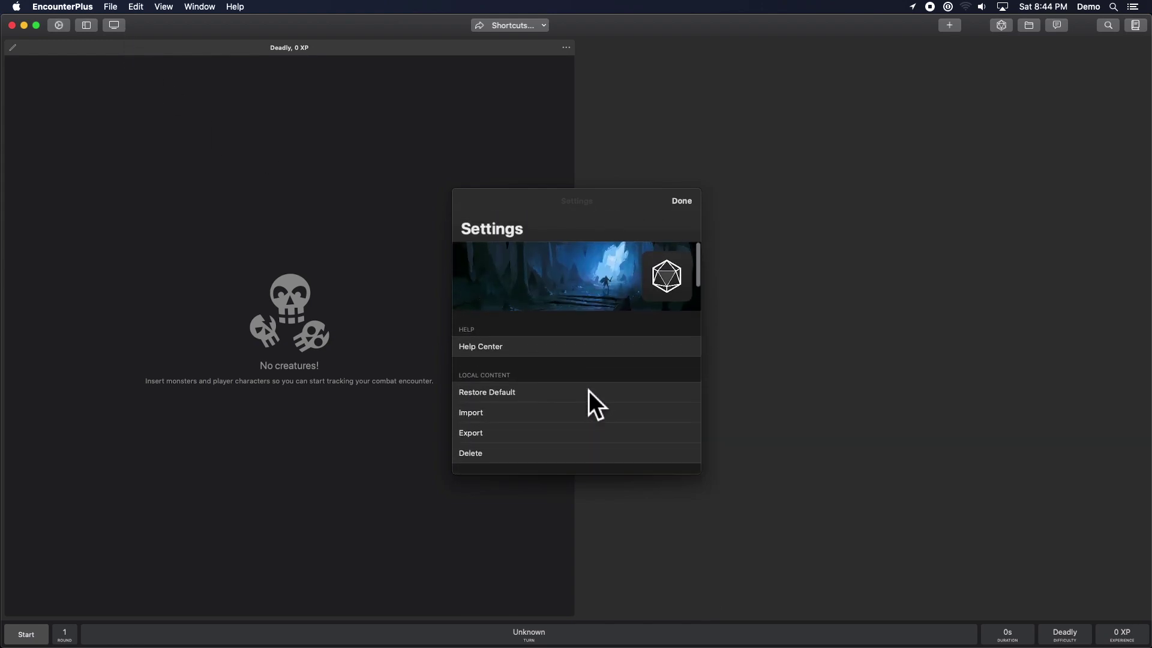
scroll(588, 390, "down", 10)
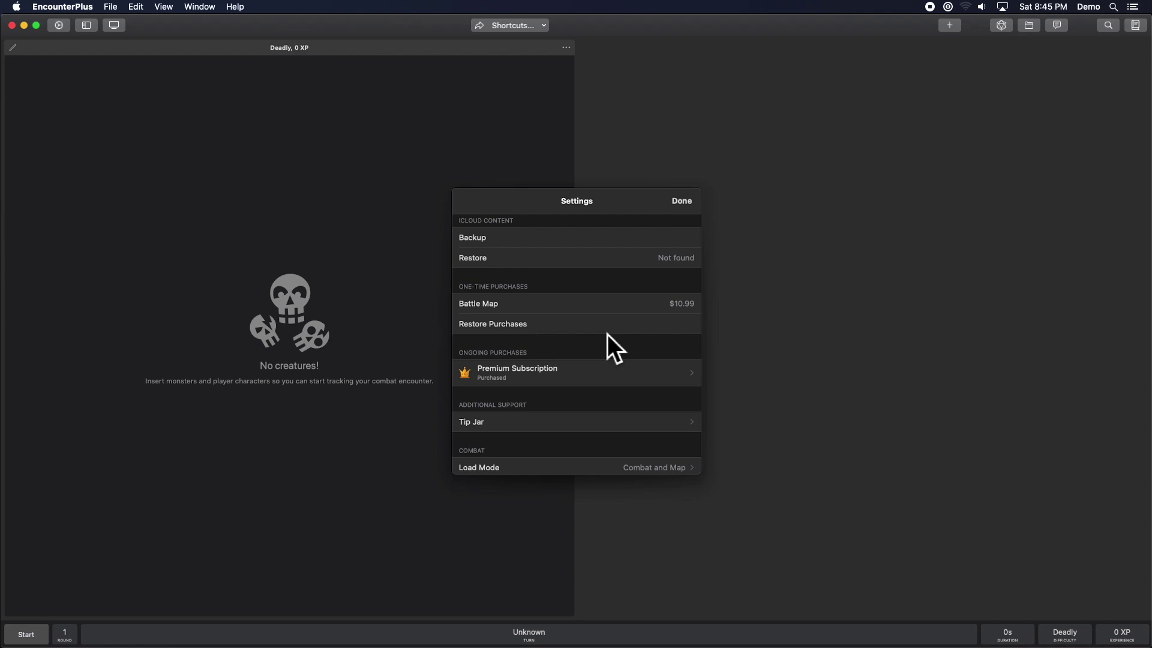
left_click(687, 203)
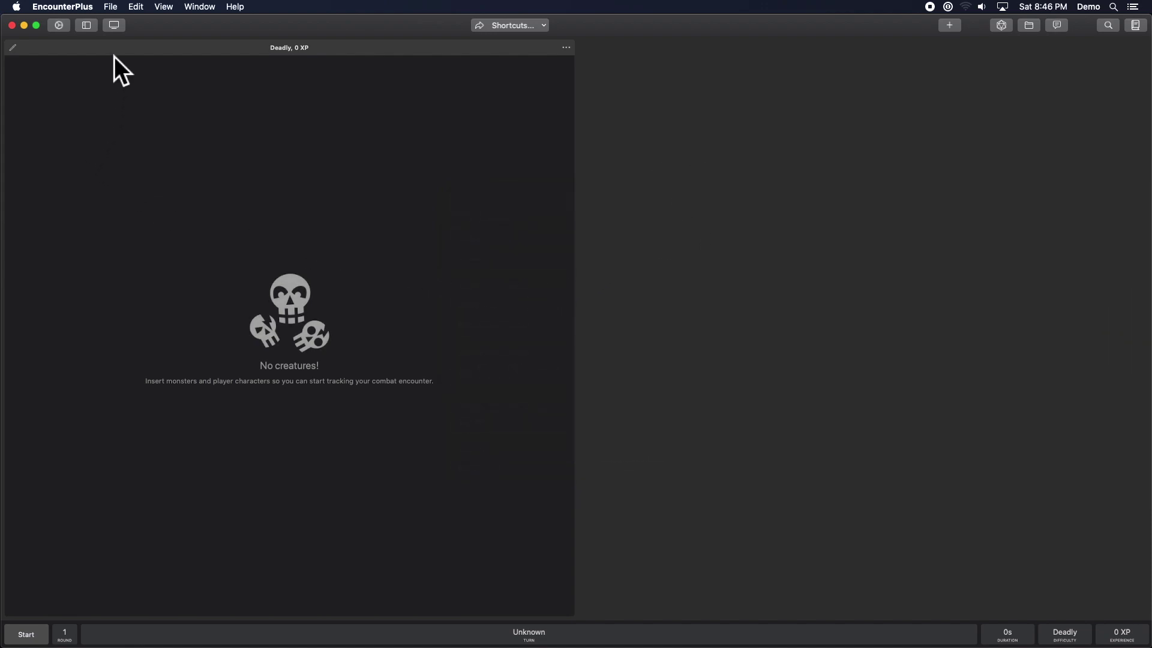
Review the External Screen settings, from the connection to the AirPlay options, and close them
left_click(114, 26)
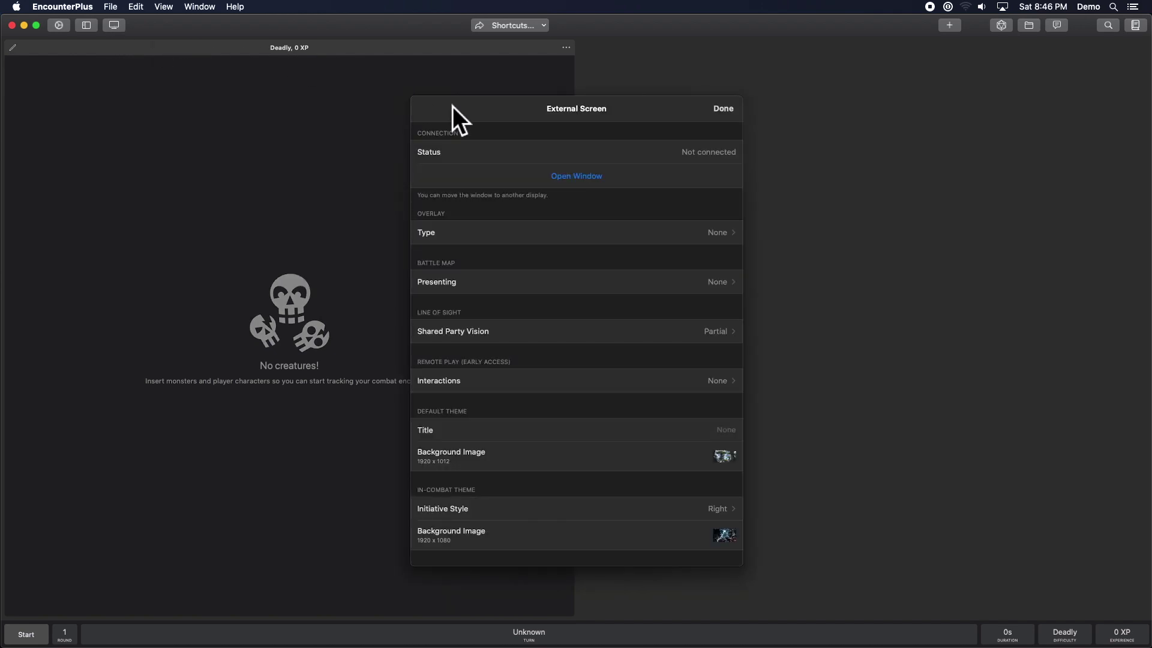
scroll(630, 252, "up", 2)
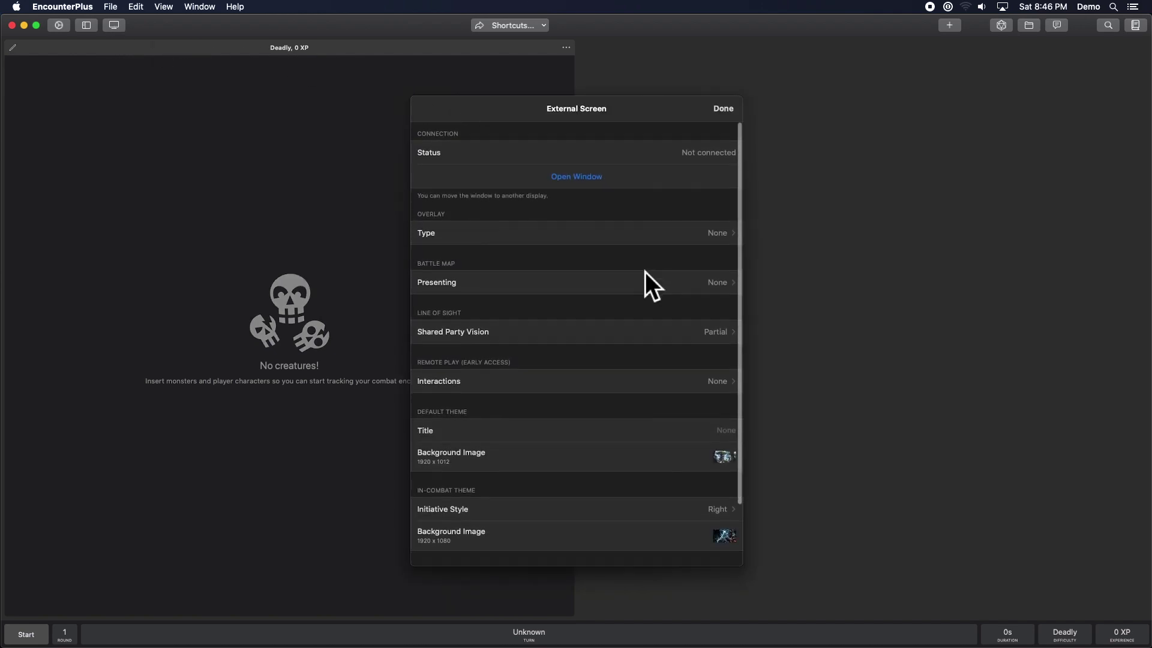
scroll(620, 258, "down", 3)
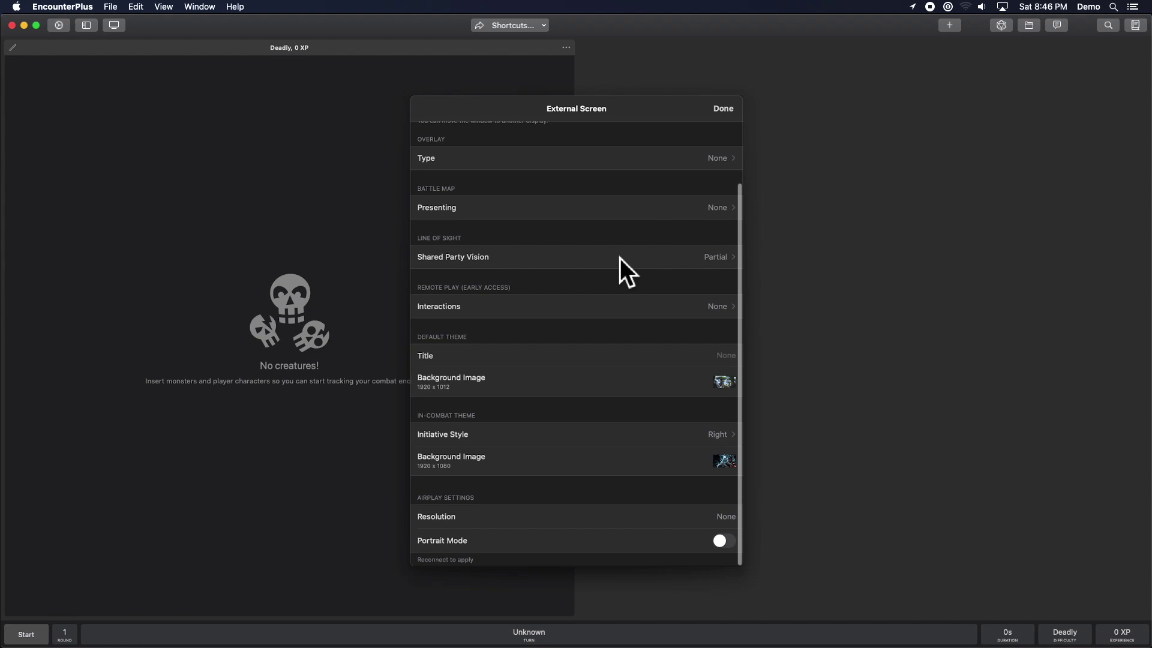
scroll(620, 258, "up", 1)
scroll(620, 258, "up", 1)
scroll(612, 278, "down", 3)
scroll(611, 277, "up", 3)
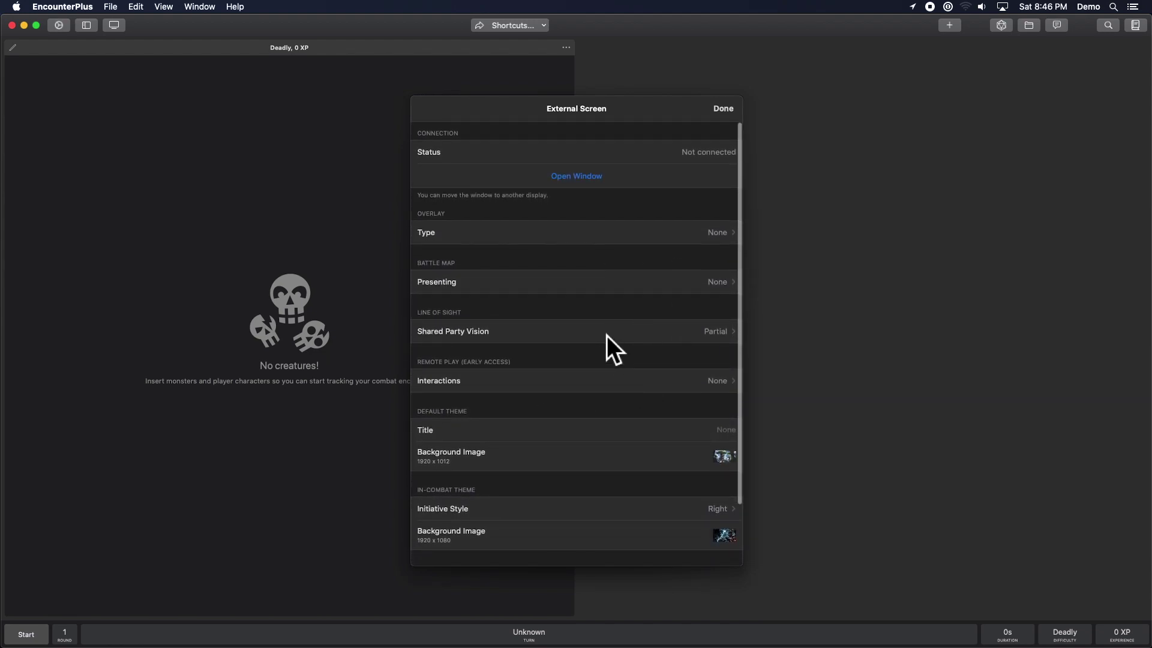
left_click(722, 110)
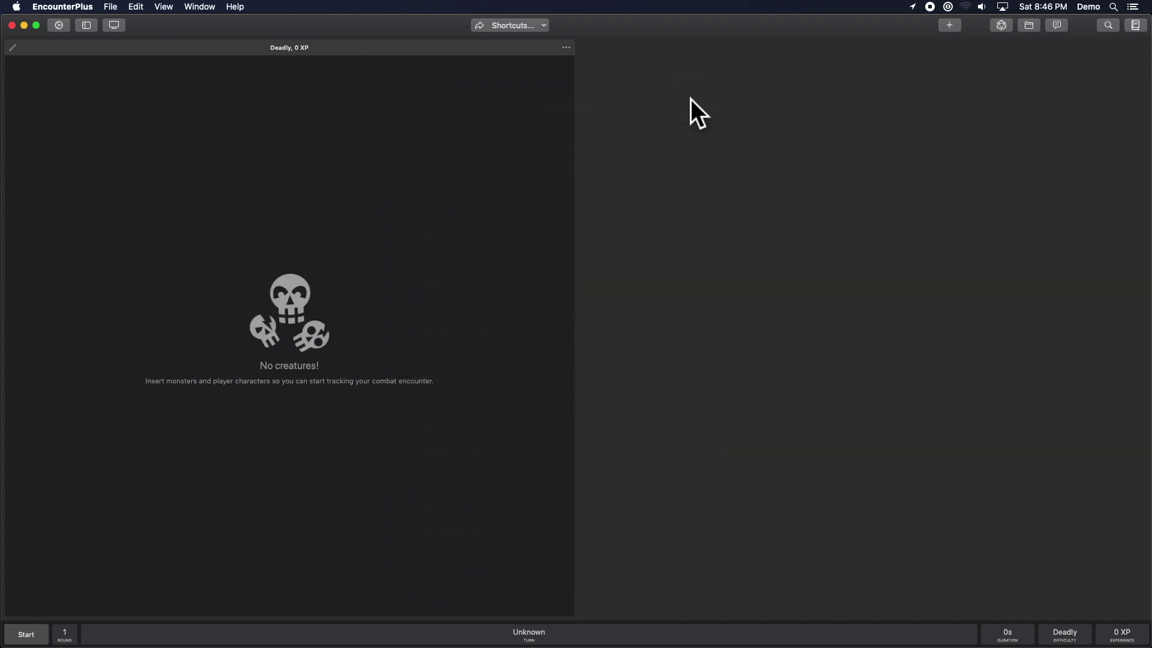
View the list of saved shortcuts and close it
left_click(547, 27)
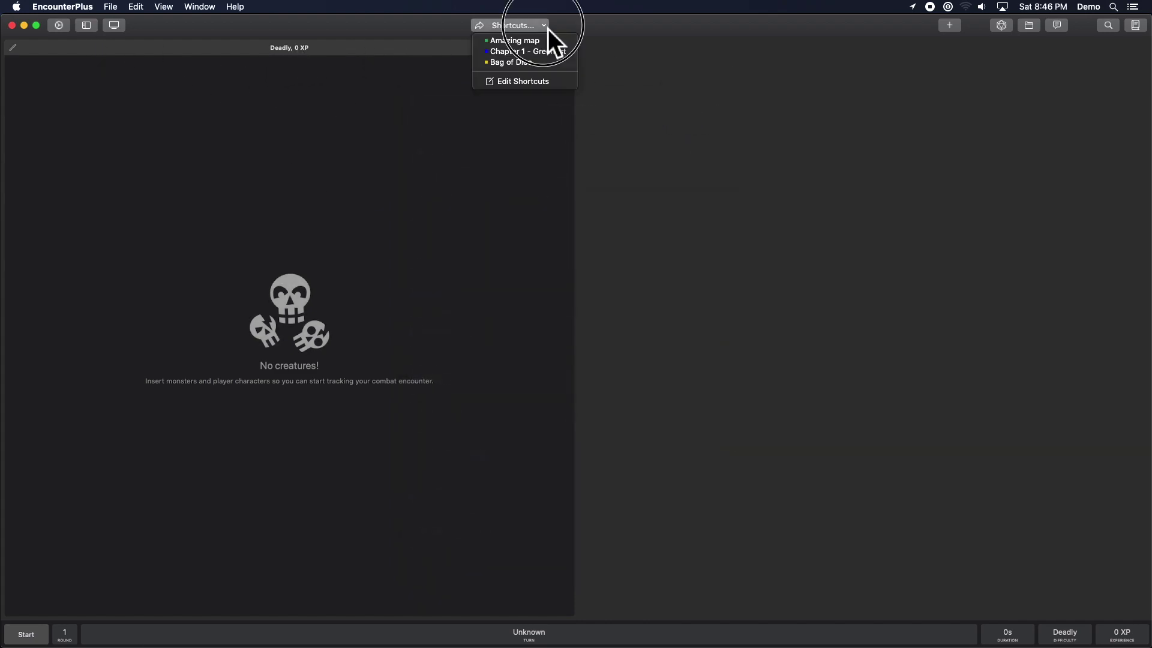
left_click(548, 29)
left_click(549, 30)
left_click(608, 27)
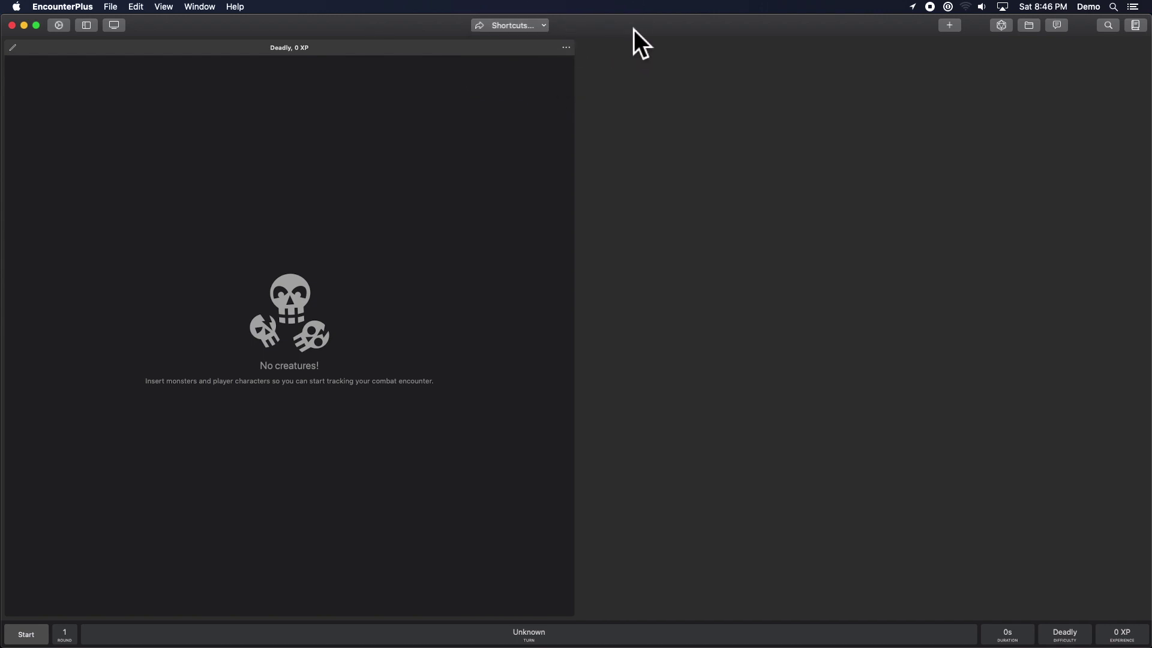
left_click(954, 28)
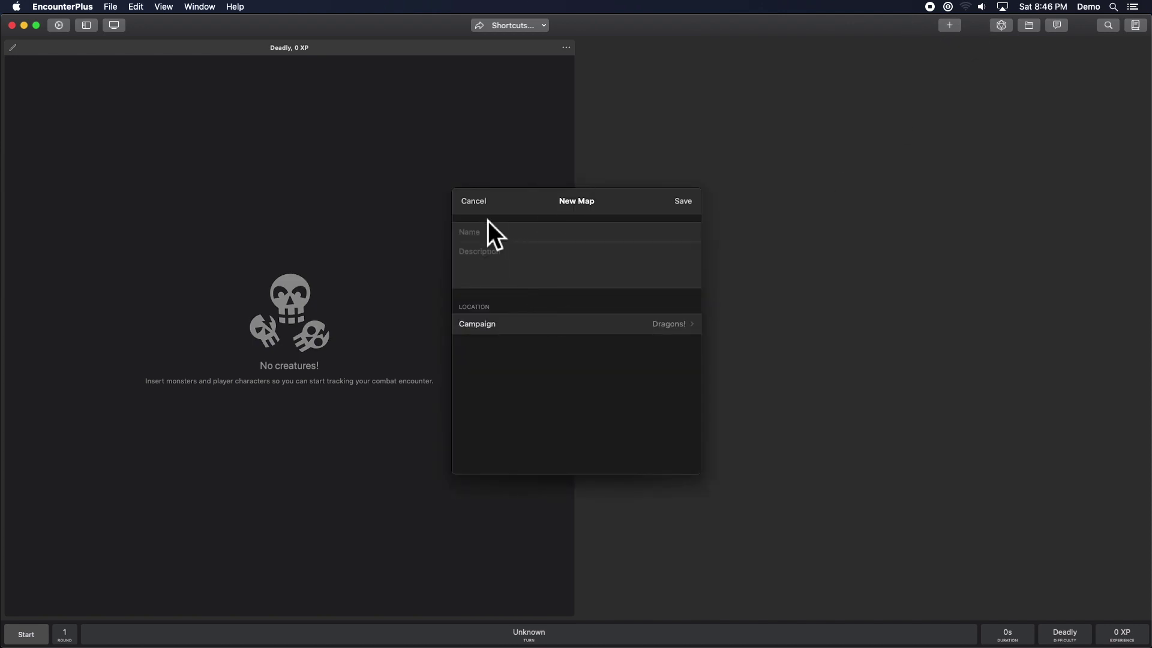
left_click(472, 202)
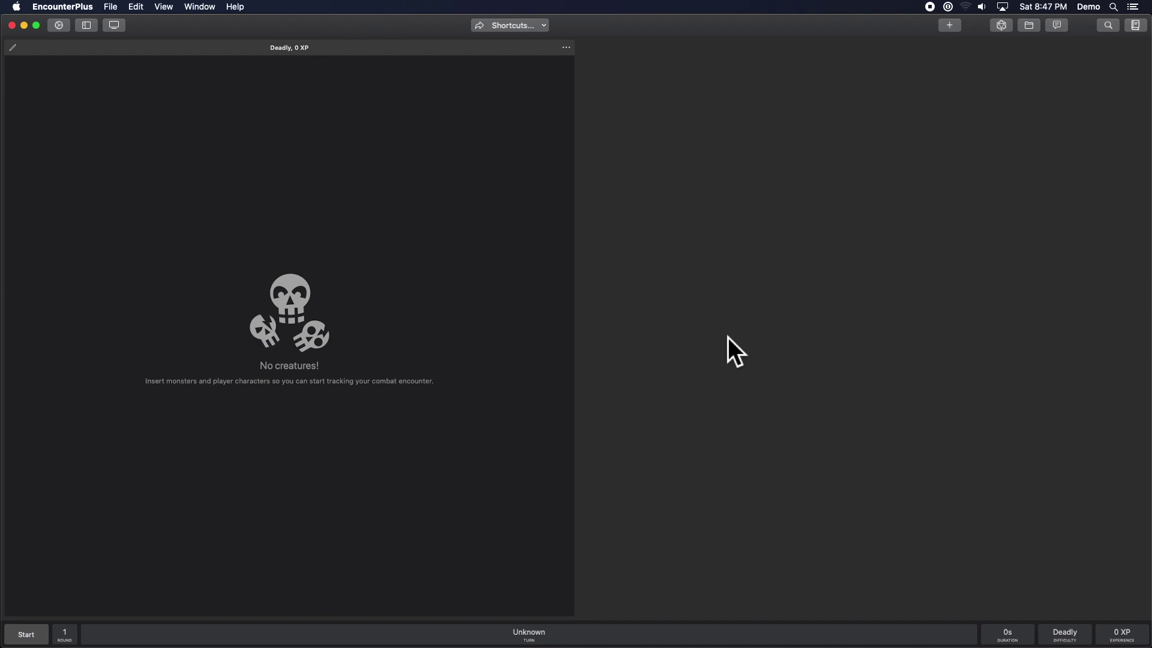
left_click(763, 254)
Create a map named "My only map" in the Dragons! campaign and draw a freehand curved line around its middle
left_click(949, 24)
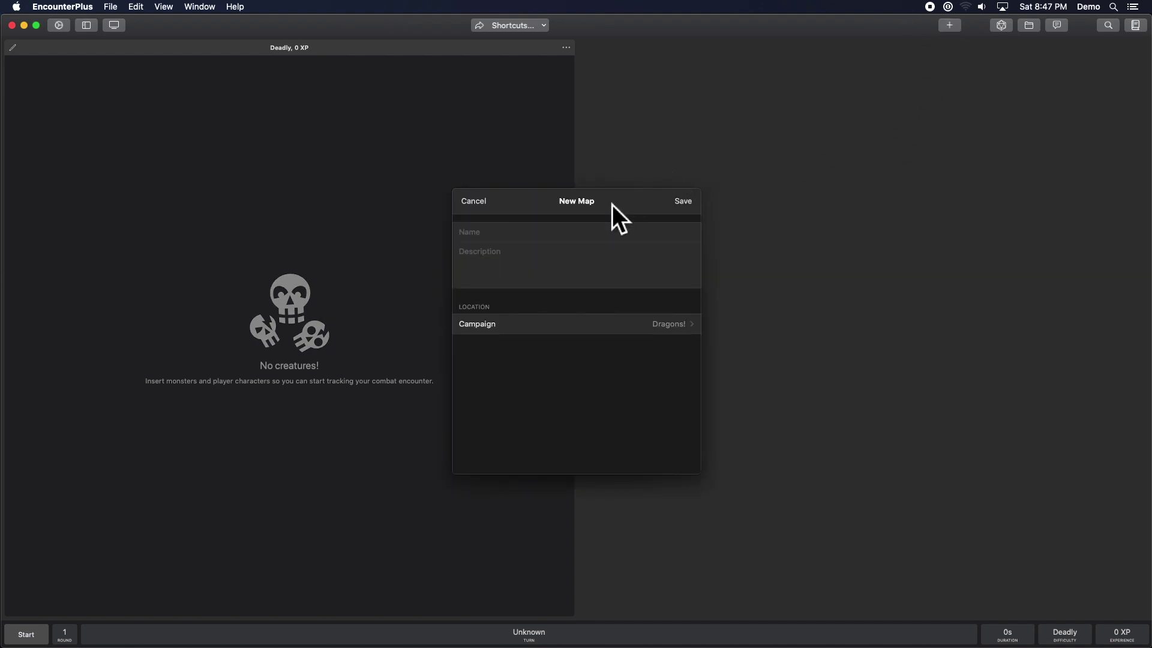
type("My only map")
left_click(668, 325)
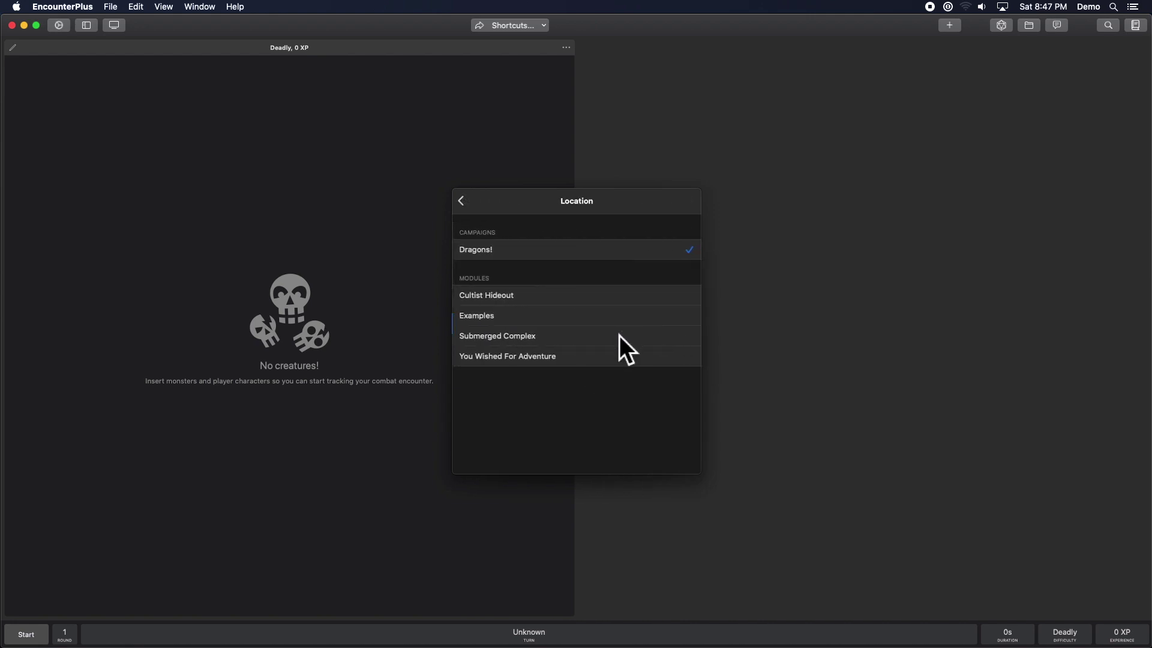
left_click(463, 203)
left_click(693, 204)
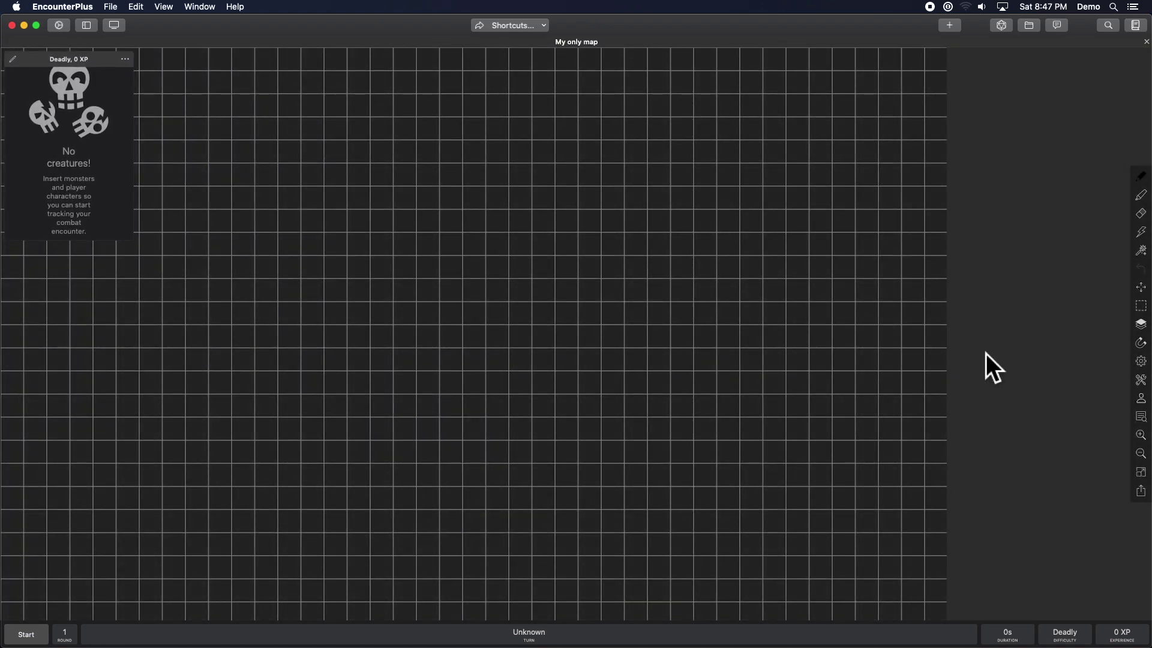
mouse_move(715, 163)
left_mouse_down()
mouse_move(667, 284)
mouse_move(678, 413)
mouse_move(709, 407)
left_mouse_up()
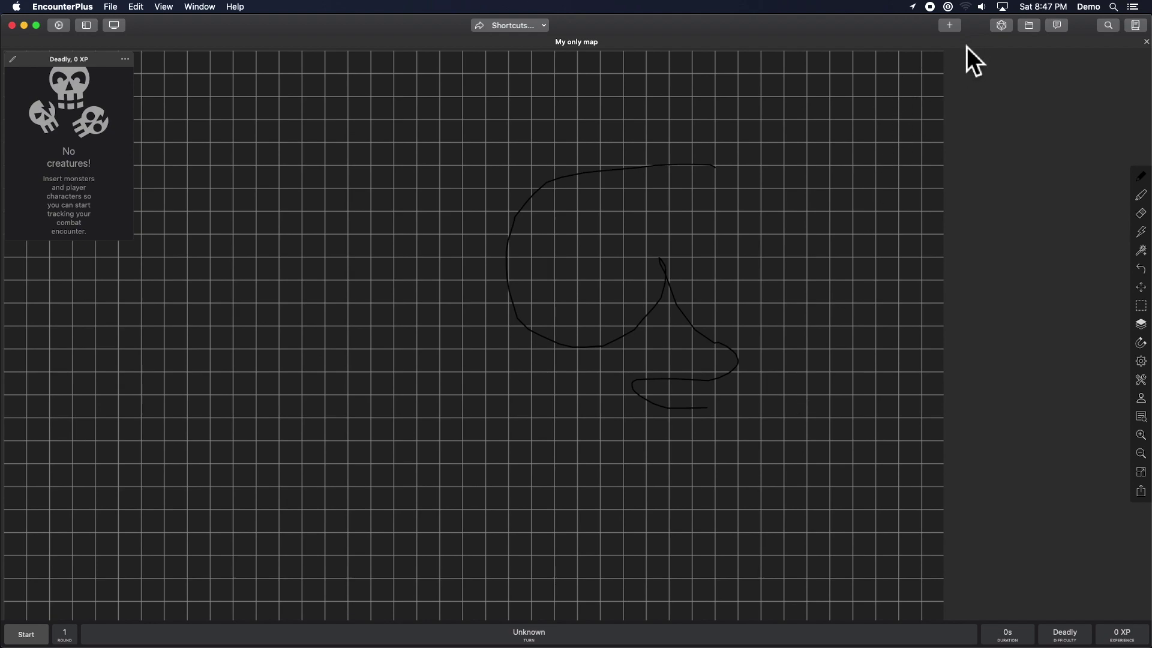
key("Escape")
Show the Dice Roller with the Messages window placed beneath it, and close both windows
left_click(1001, 25)
left_click(1056, 26)
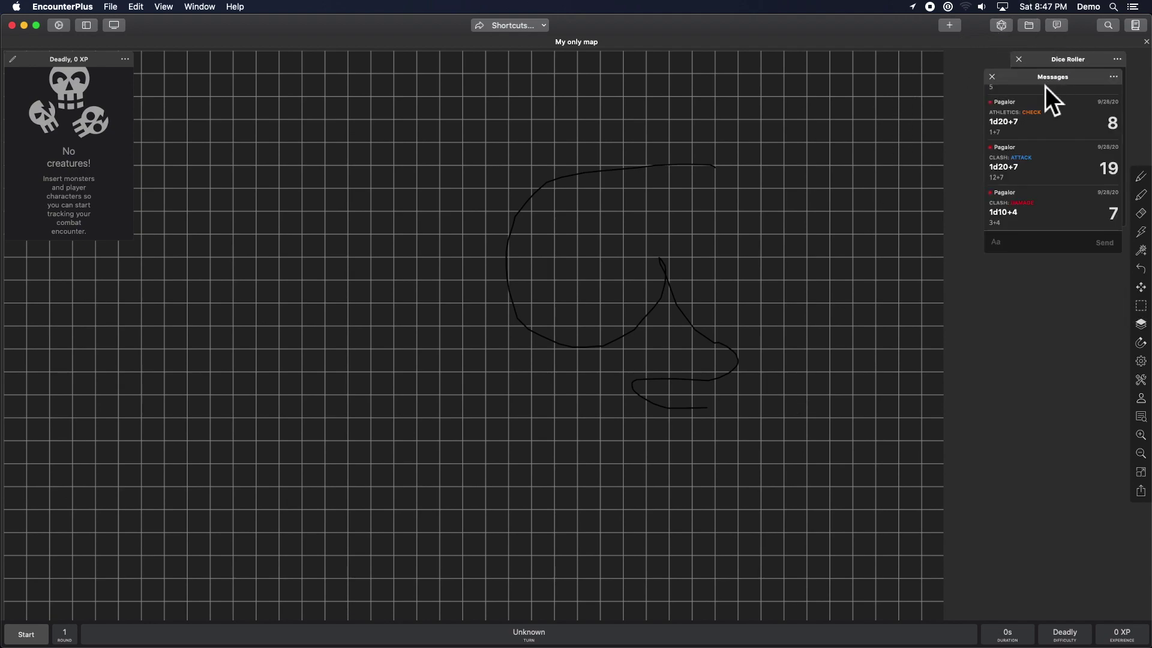
left_click_drag(1045, 86, 1042, 283)
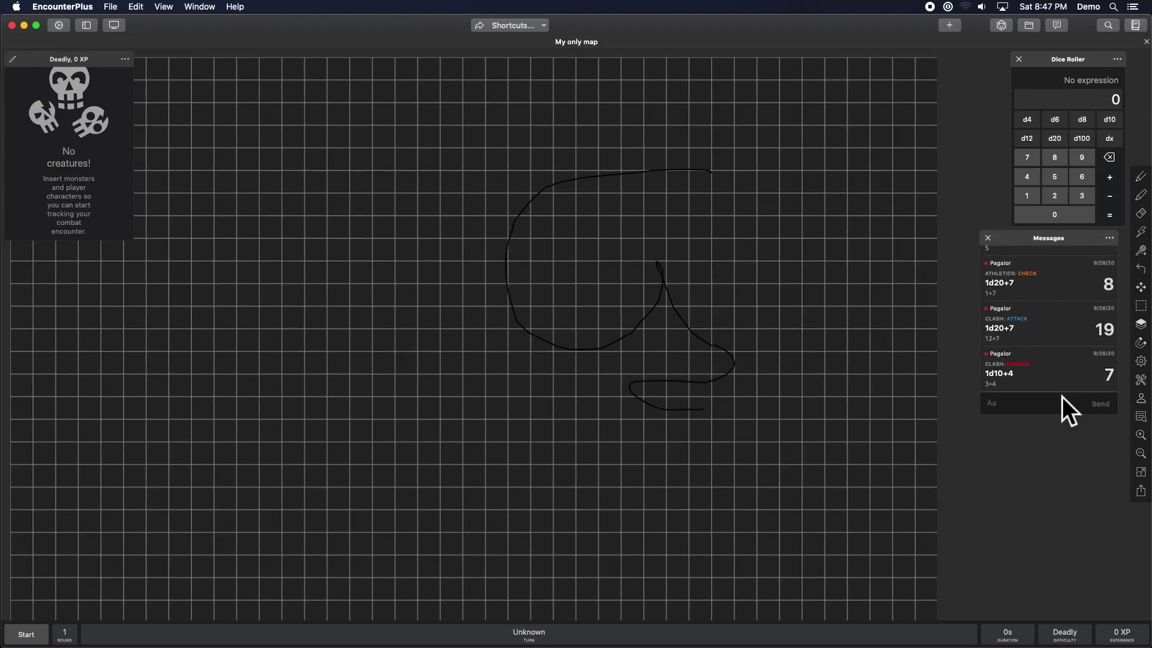
left_click(841, 271)
left_click_drag(1028, 244, 1002, 256)
left_click(990, 252)
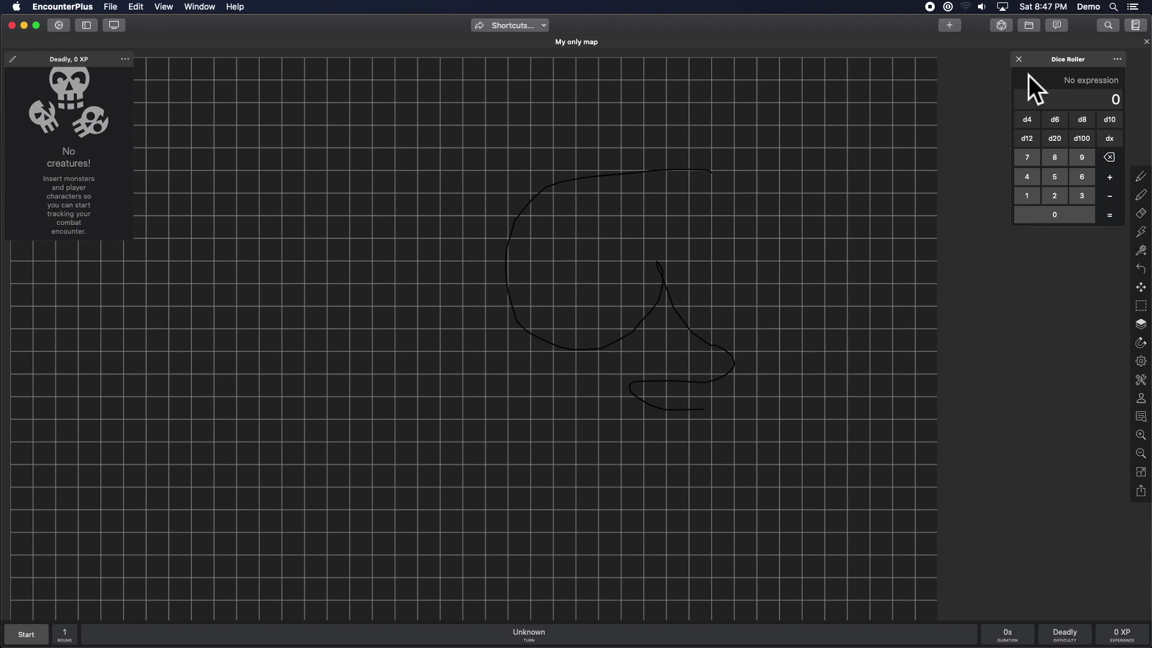
left_click(1018, 60)
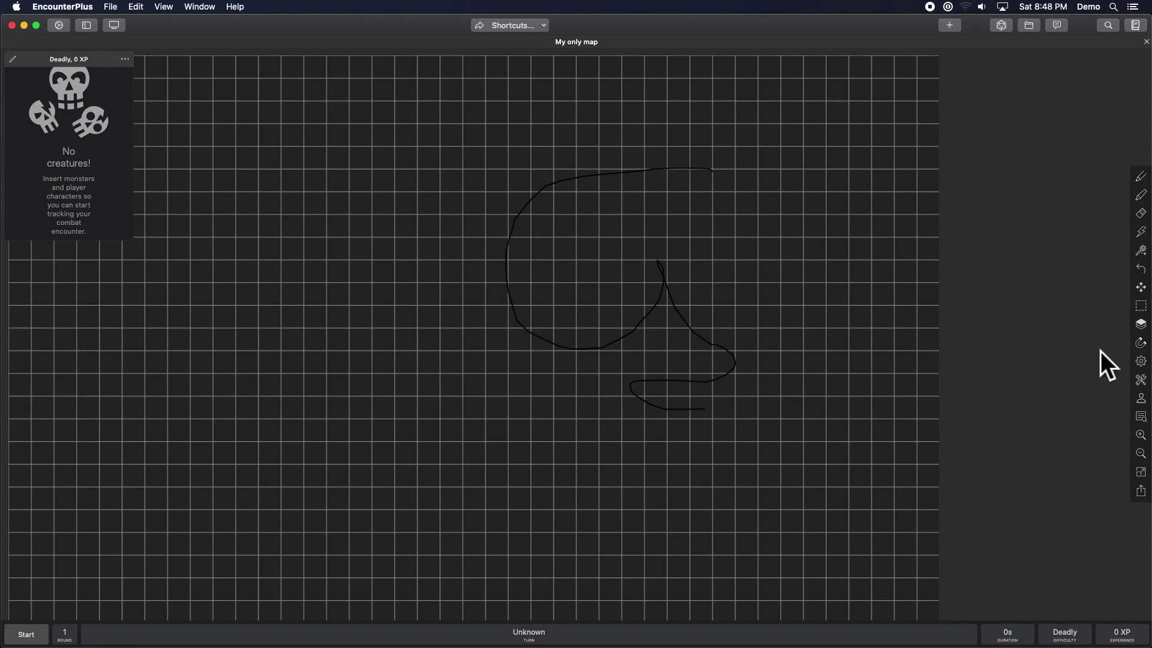
Look through the map settings for background, grid, fog of war and line of sight, and close them
left_click(1142, 360)
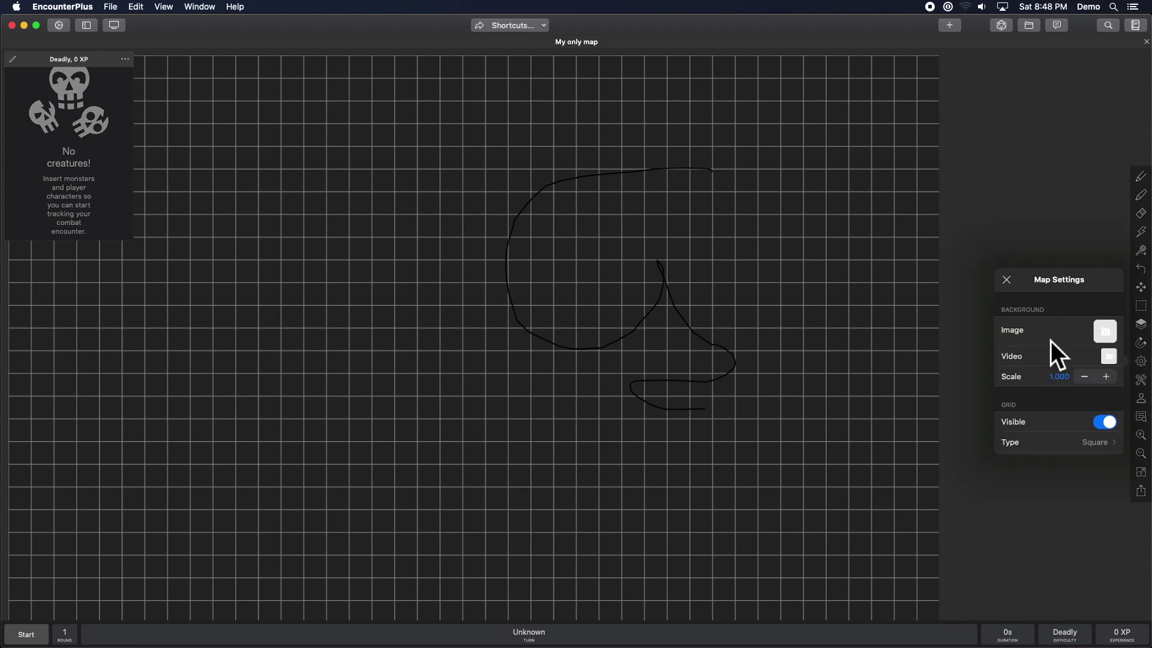
scroll(1047, 354, "down", 10)
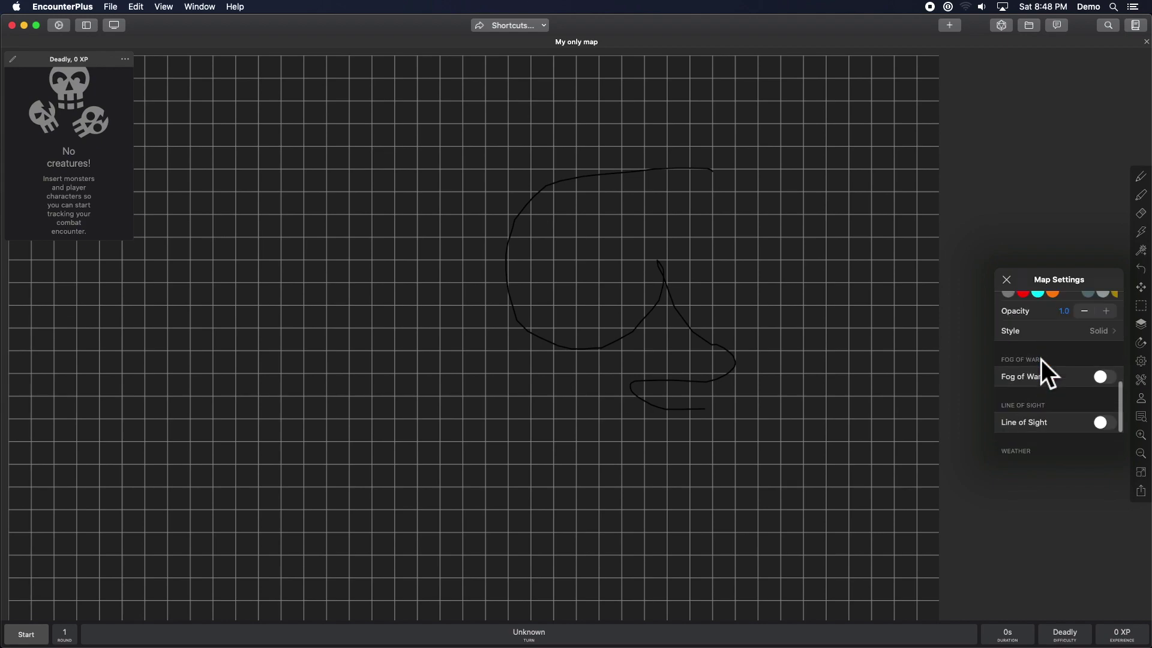
scroll(1041, 358, "up", 10)
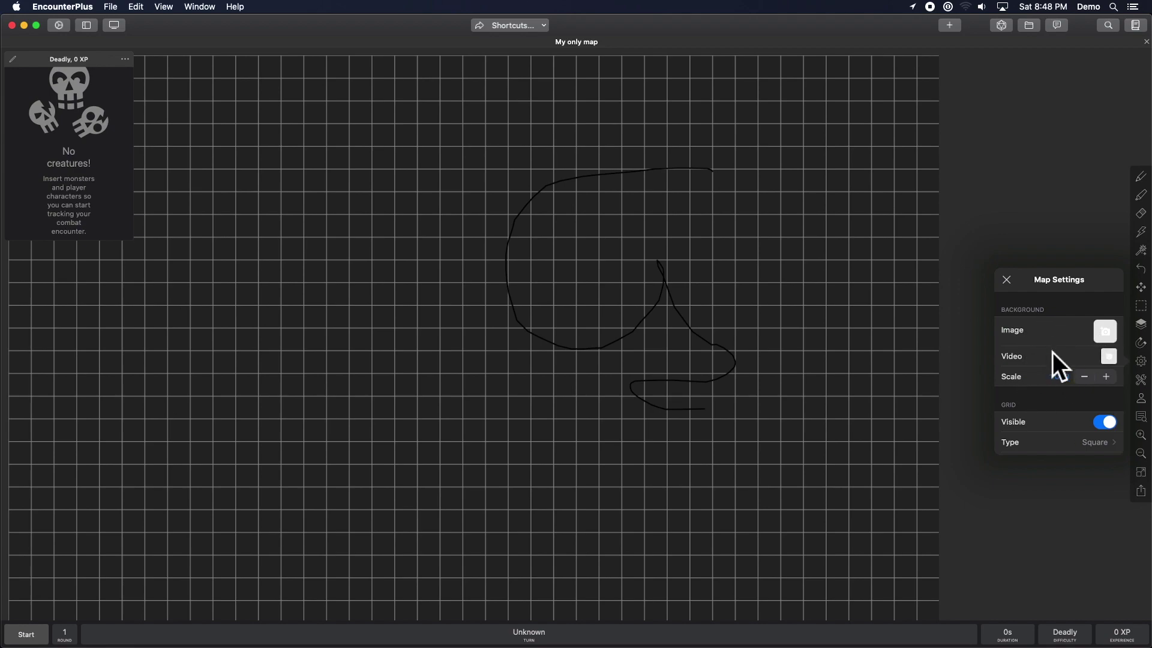
left_click(1007, 280)
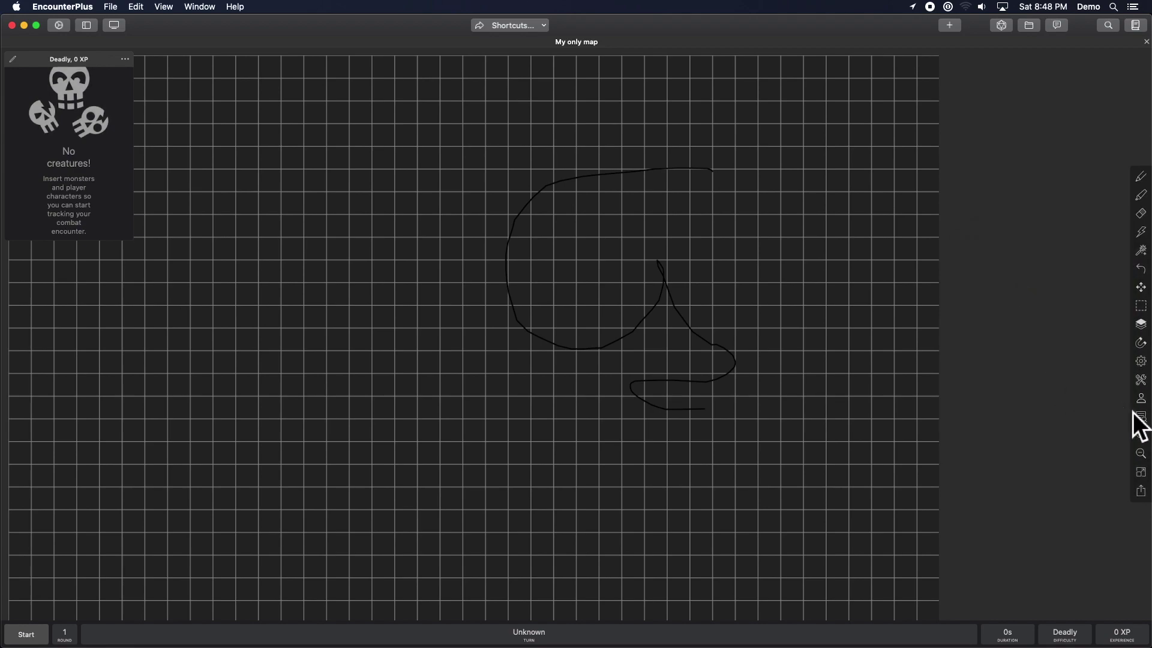
Look through the map's Tools, including Grid Align, Walls Generator and Fit Screen, and close them
left_click(1140, 380)
scroll(1065, 384, "down", 1)
scroll(1047, 379, "down", 1)
scroll(1067, 415, "down", 2)
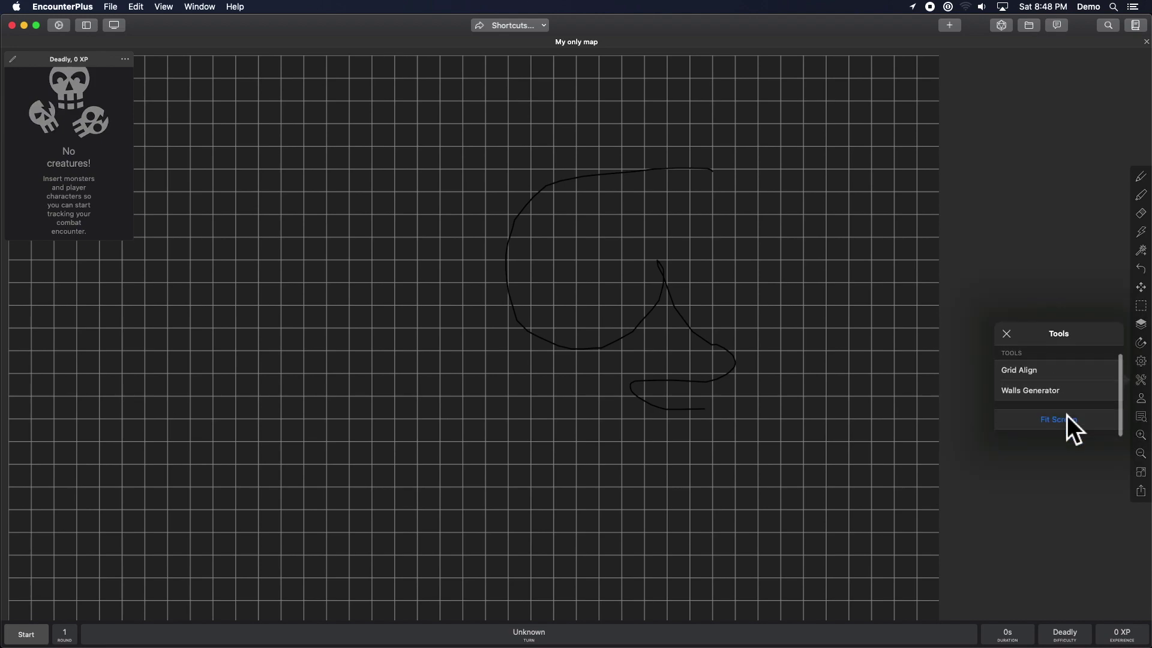
left_click(994, 266)
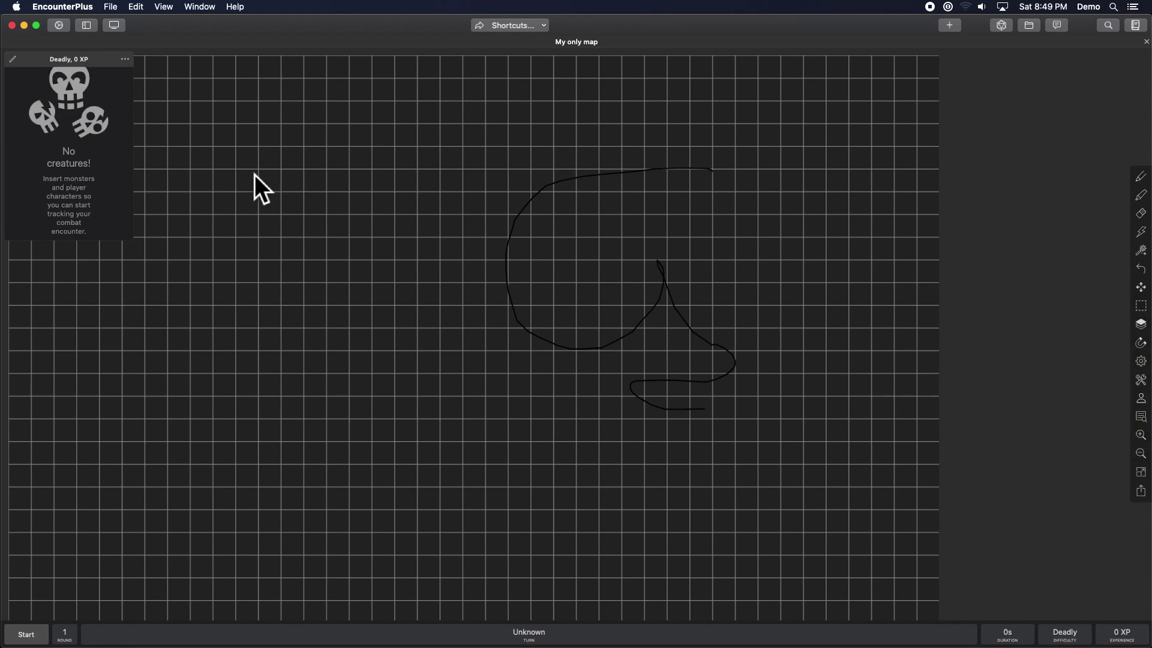
View the battle map presenting choices in the External Screen settings and close the settings
left_click(114, 25)
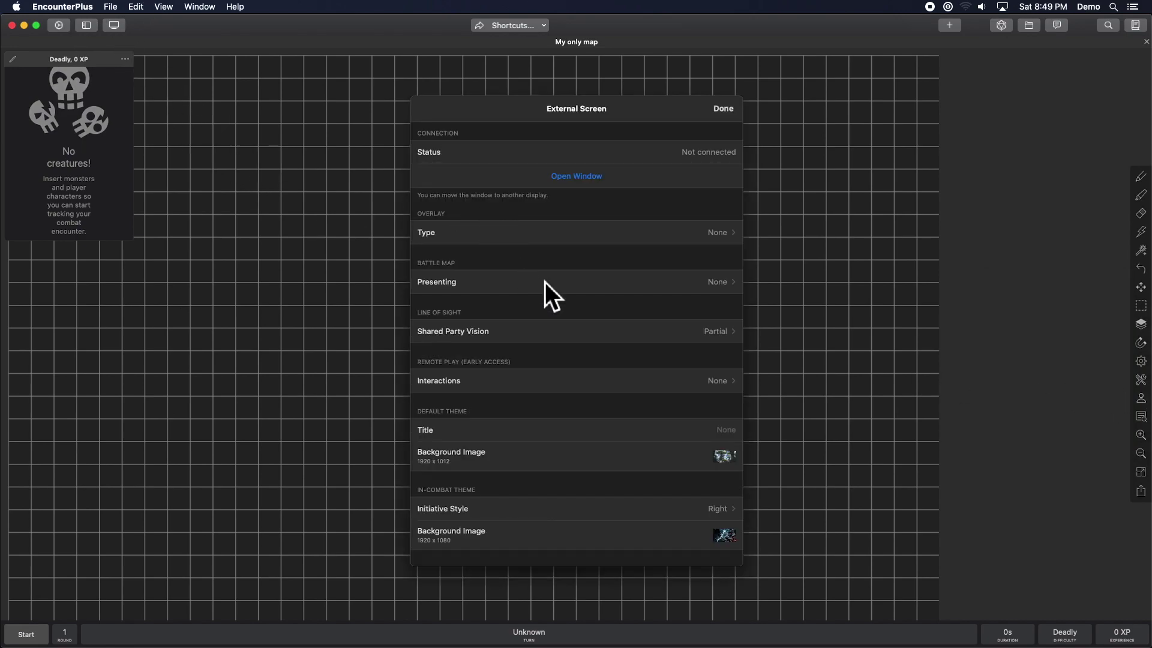
left_click(718, 285)
left_click(426, 110)
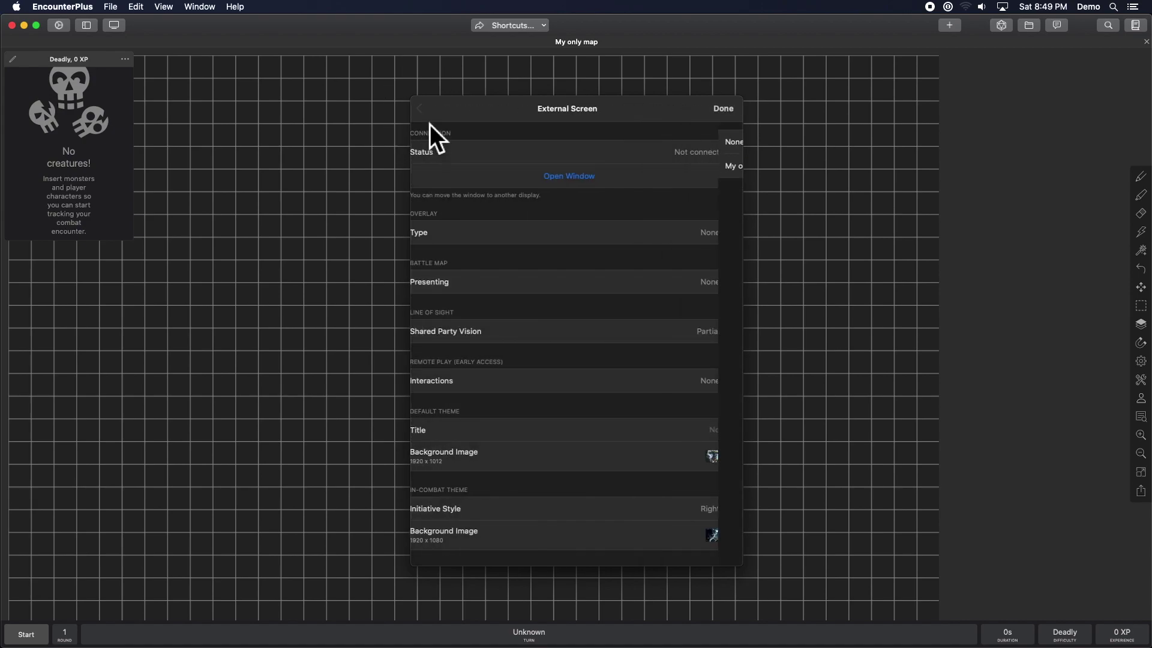
left_click(731, 112)
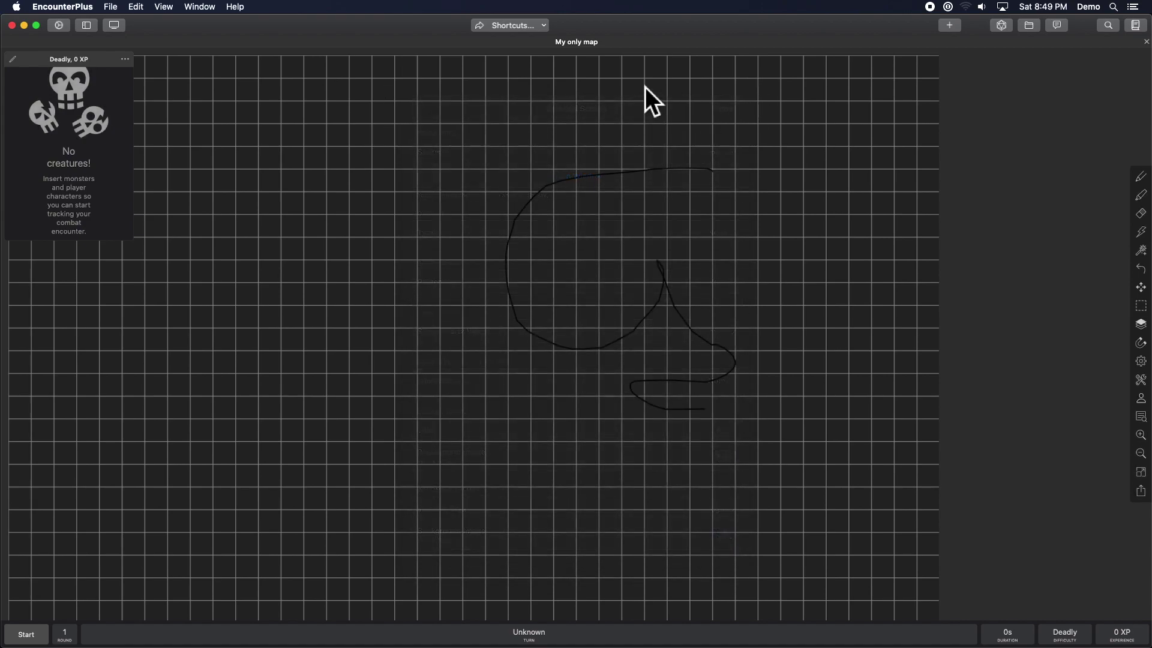
Present "My only map" on the external screen and check the selection in the External Screen settings
left_click(578, 45)
left_click(609, 52)
left_click(113, 26)
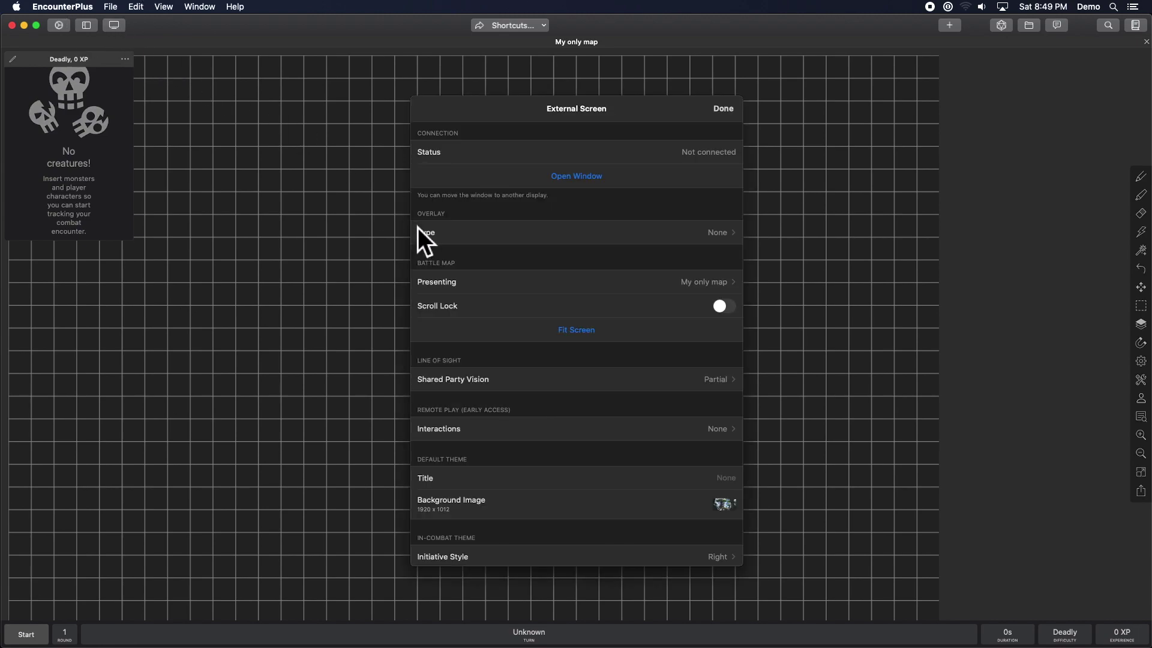
left_click(725, 109)
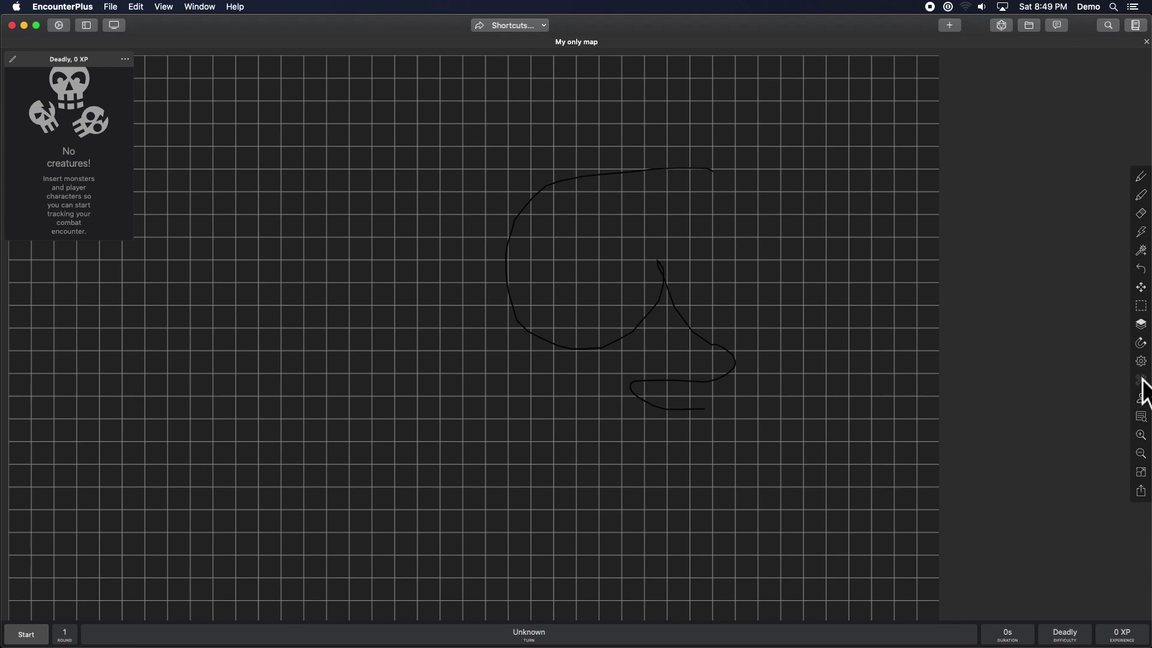
View the map's Tools again and return to the map
left_click(1142, 381)
left_click(1141, 398)
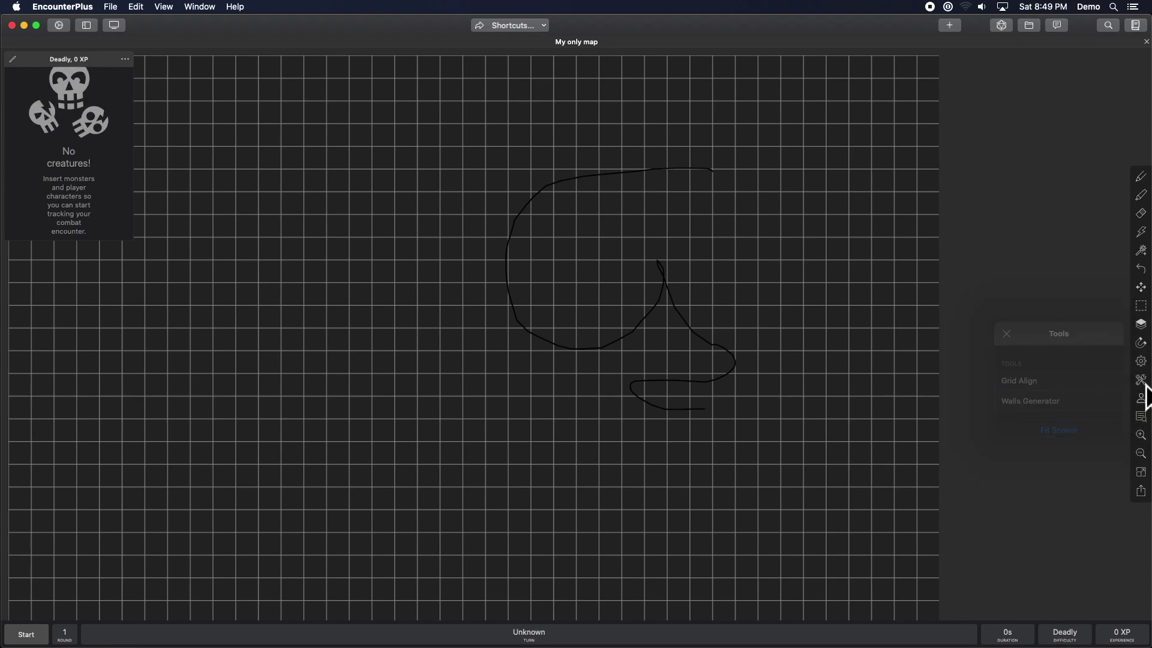
left_click(1142, 399)
left_click(1142, 399)
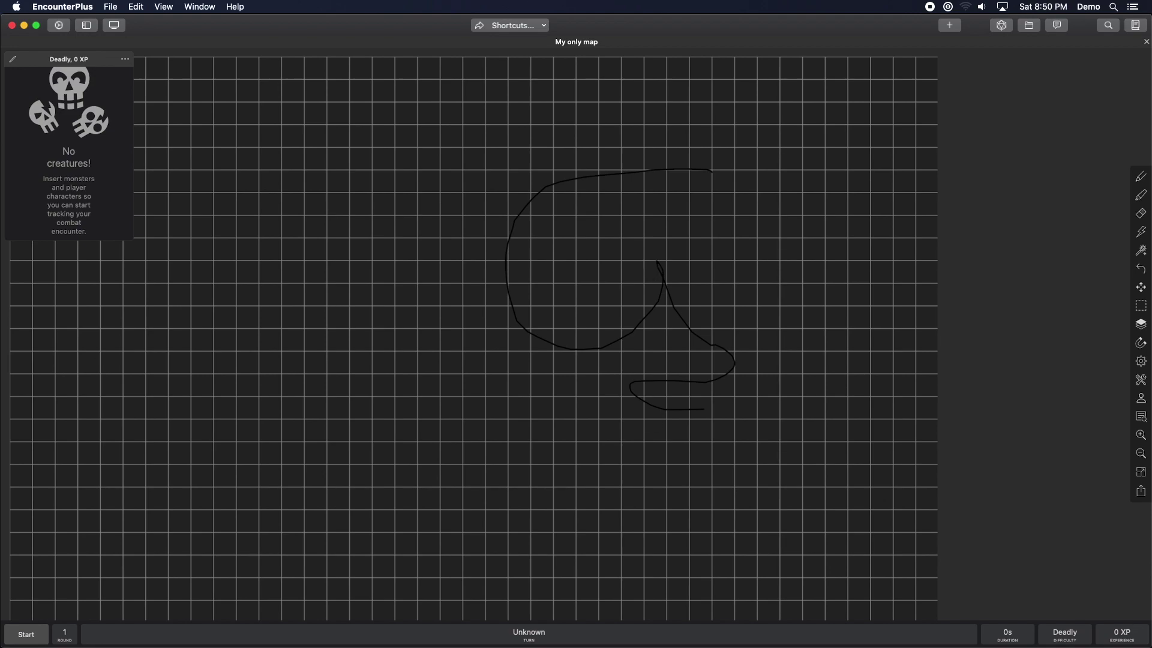
Open the downloaded you-wished-for-adventure.module file to import it
mouse_move(618, 624)
left_click(804, 623)
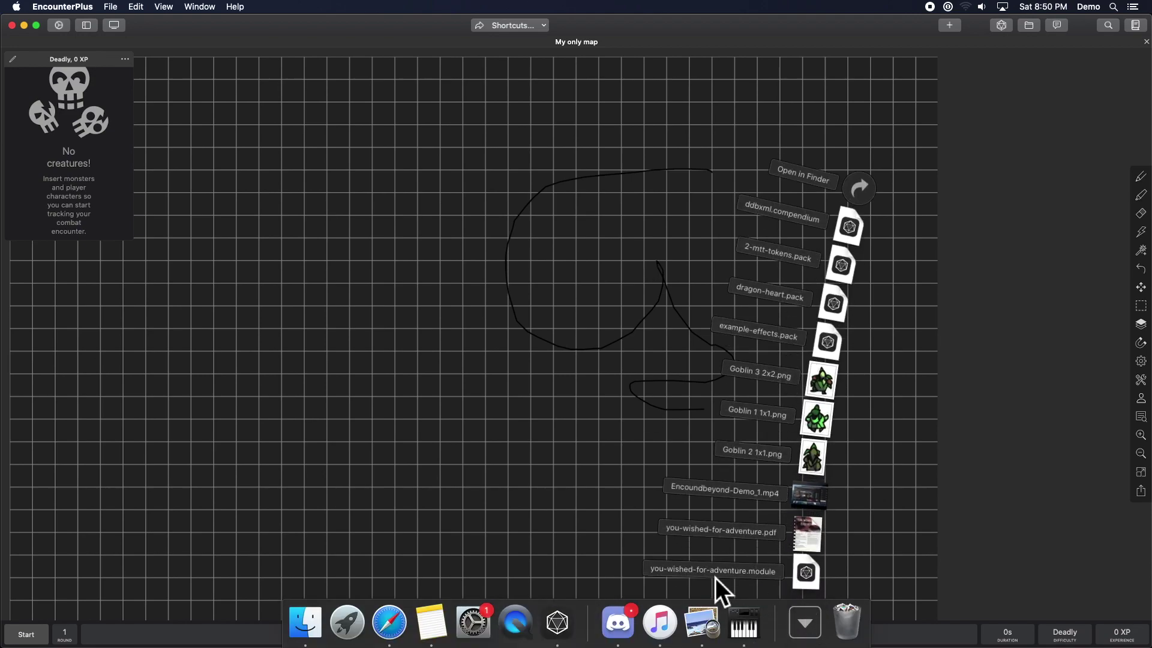
left_click(811, 574)
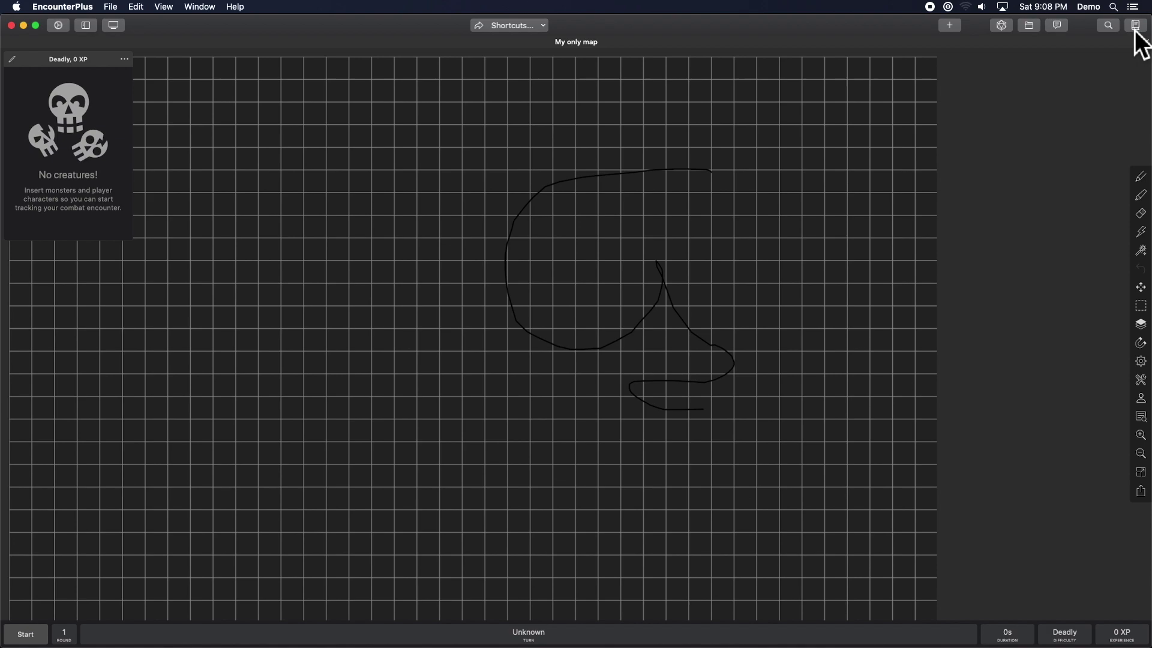
Open Map - Underground Cistern from the Under the Town folder of the You Wished For Adventure module in the Library
left_click(1135, 25)
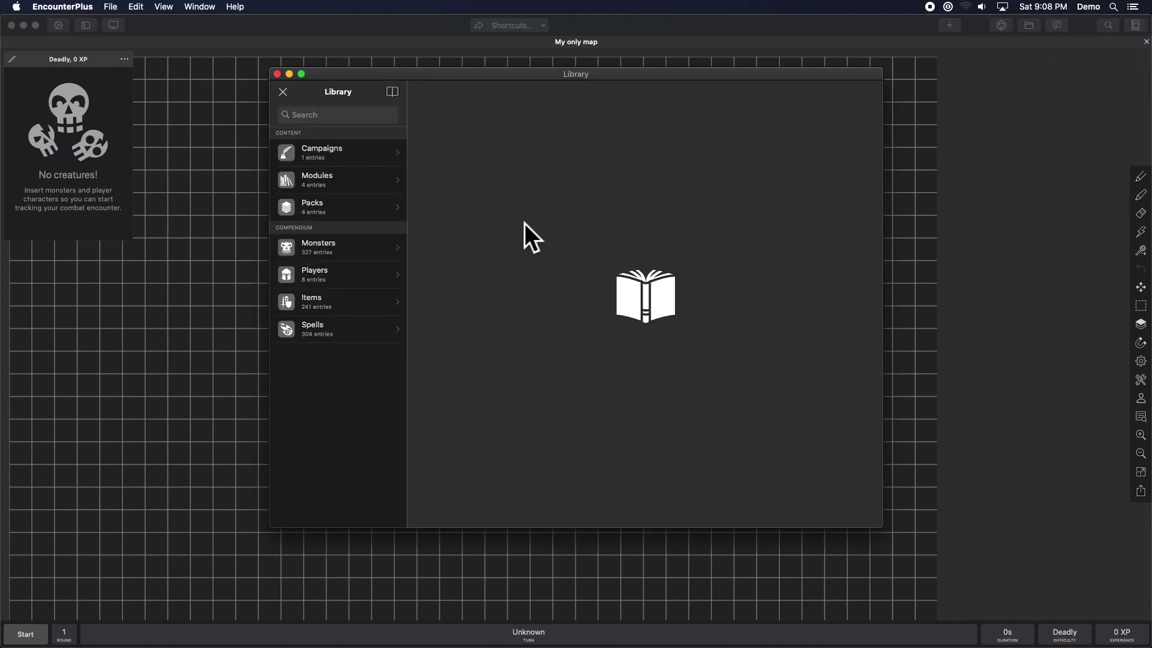
left_click(318, 180)
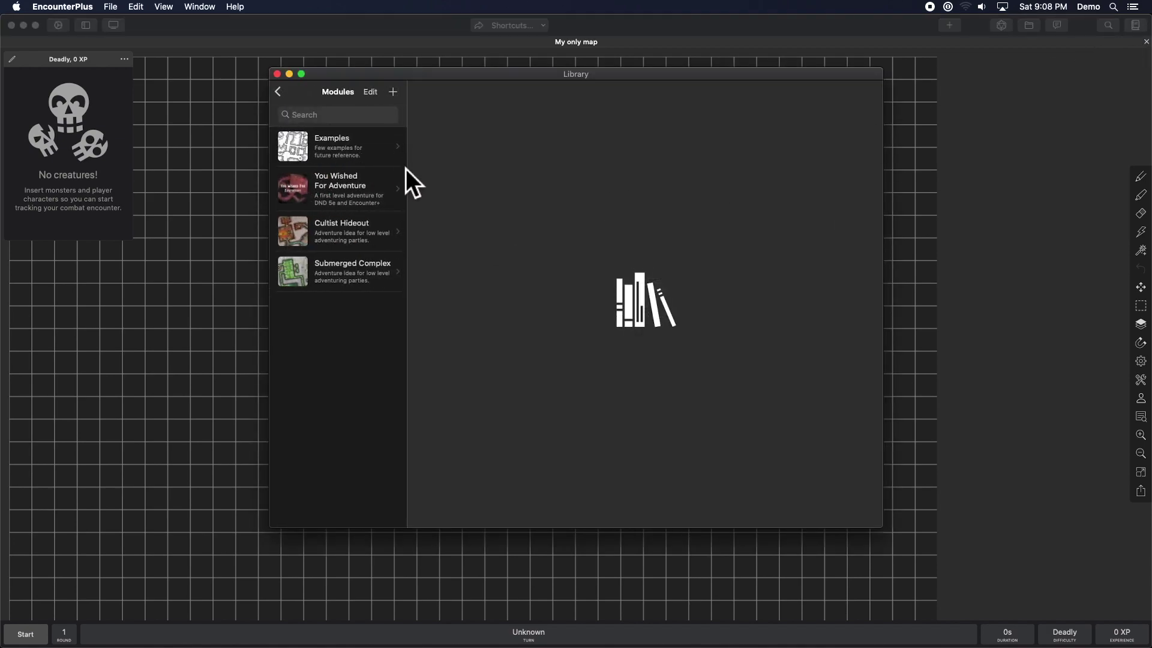
left_click(340, 193)
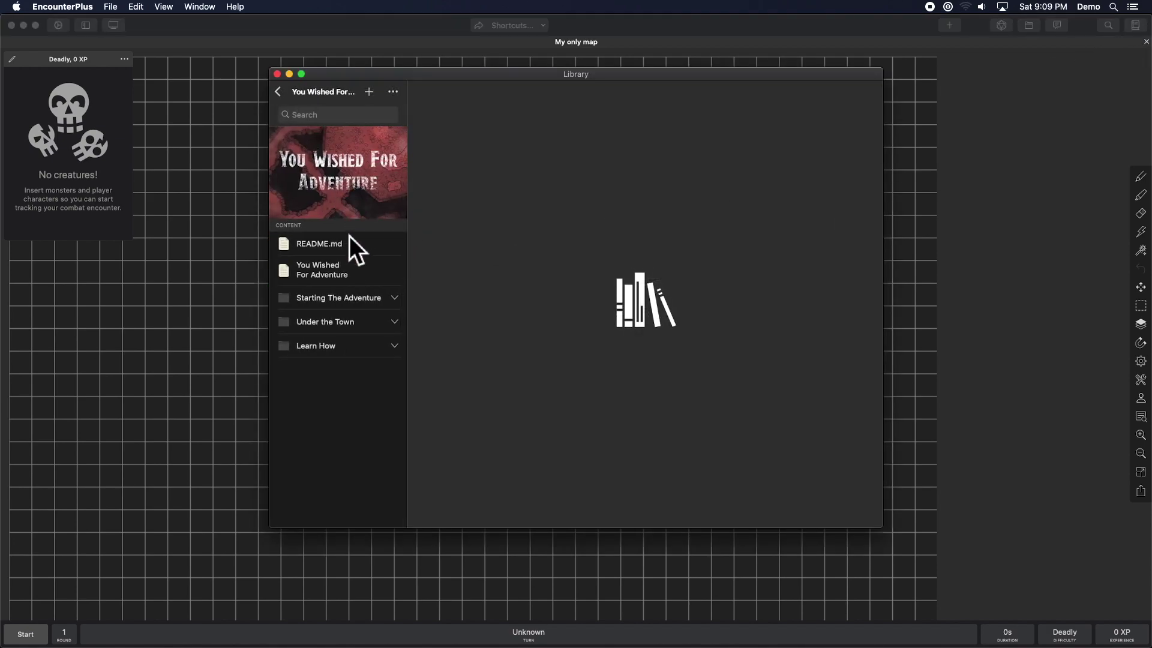
left_click(341, 321)
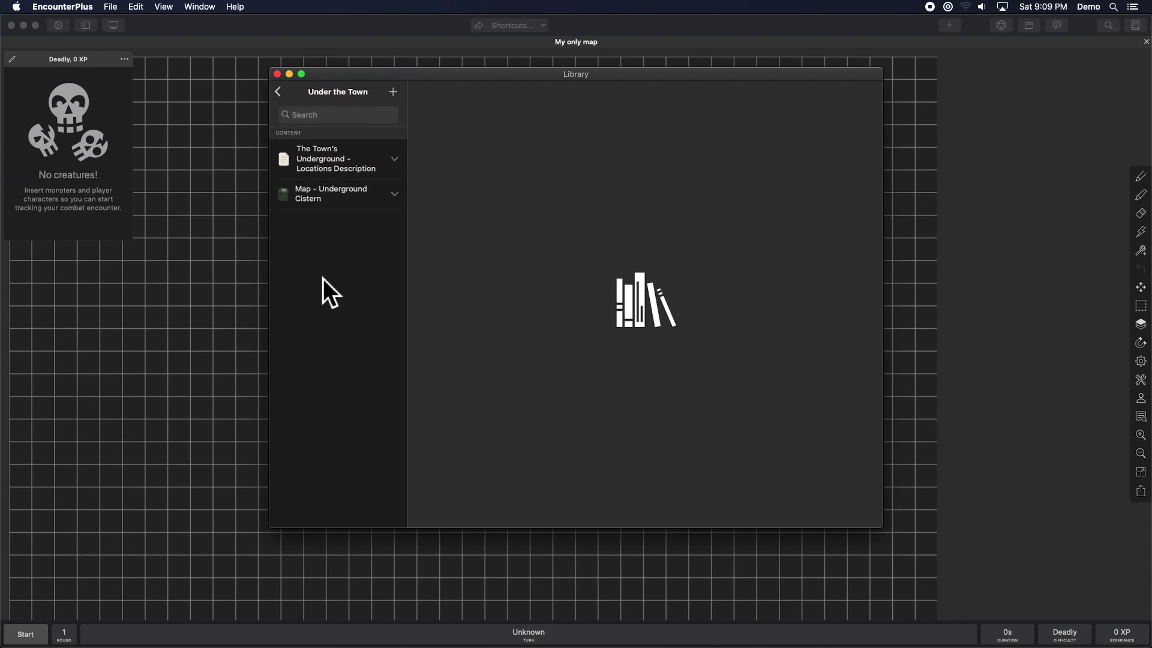
left_click(321, 197)
Copy Map - Underground Cistern into the default campaign and load it, overwriting the existing map
left_click(846, 93)
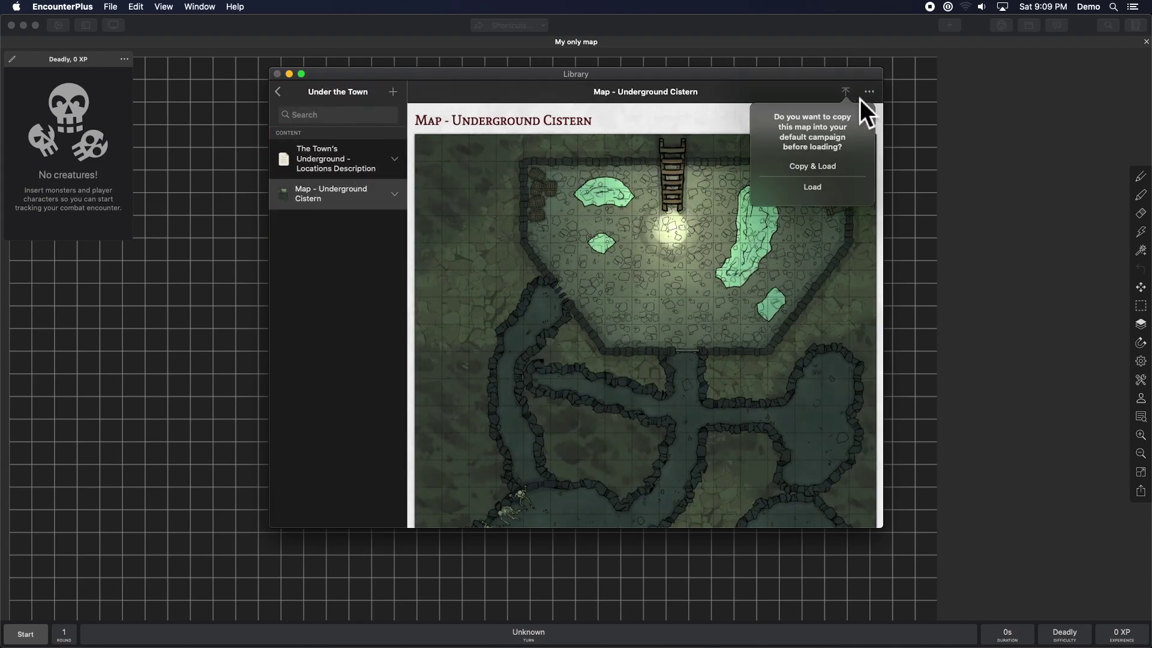
left_click(831, 171)
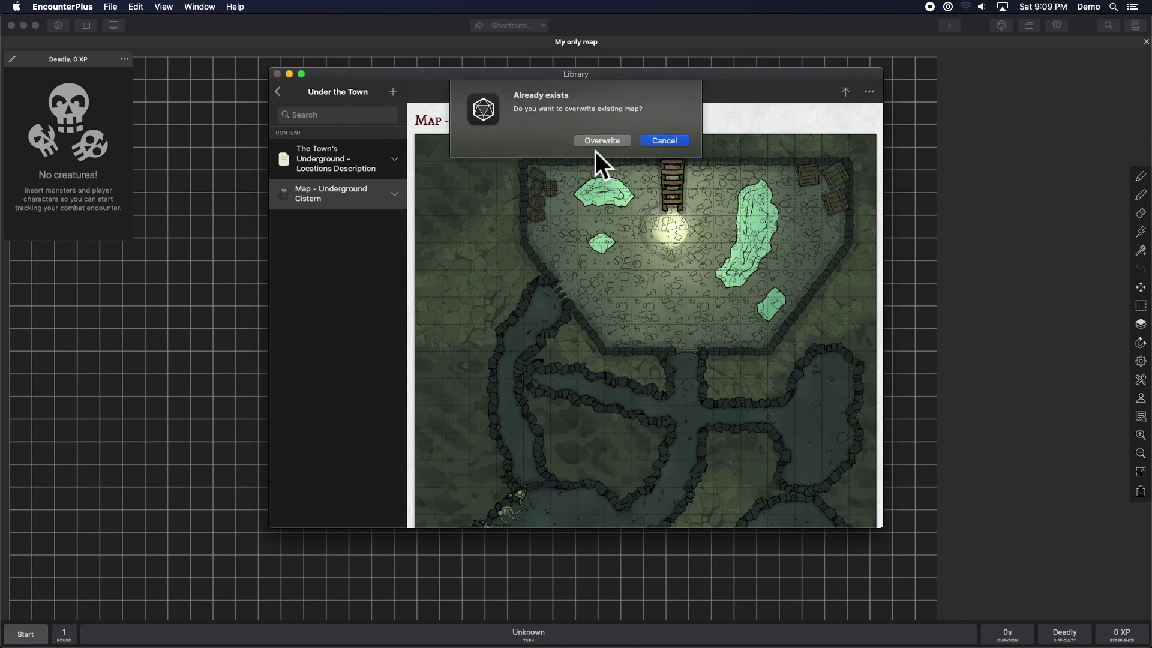
key("Return")
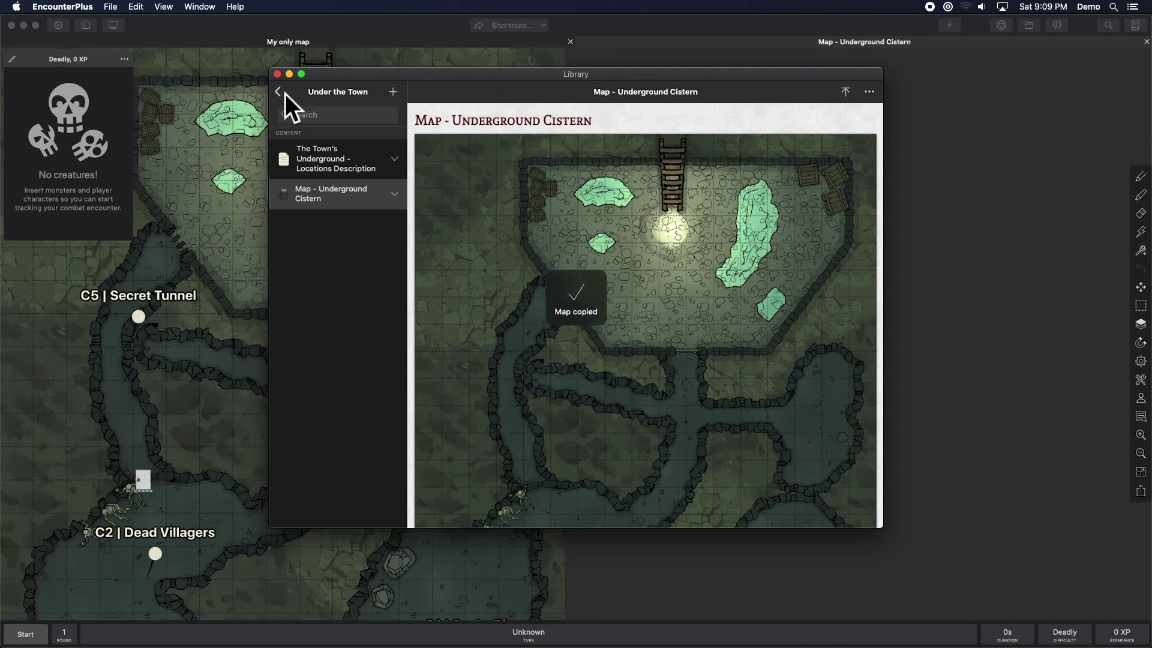
Look up the copied Underground Cistern map in the Dragons! campaign and close the Library
left_click(278, 93)
left_click(283, 93)
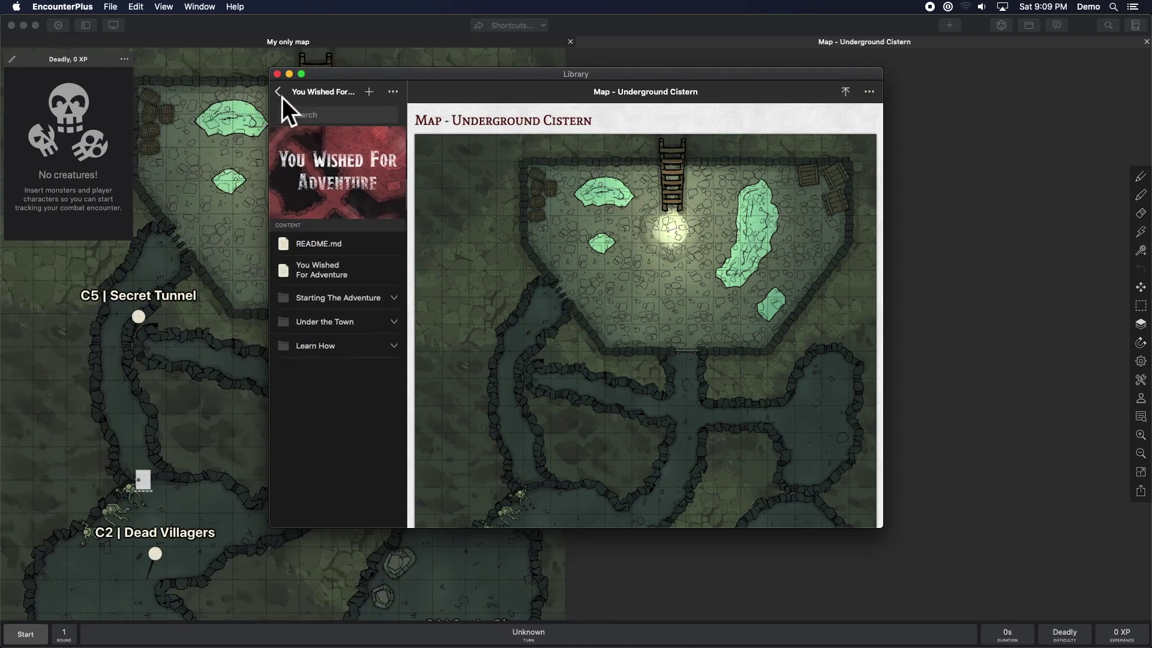
left_click(281, 95)
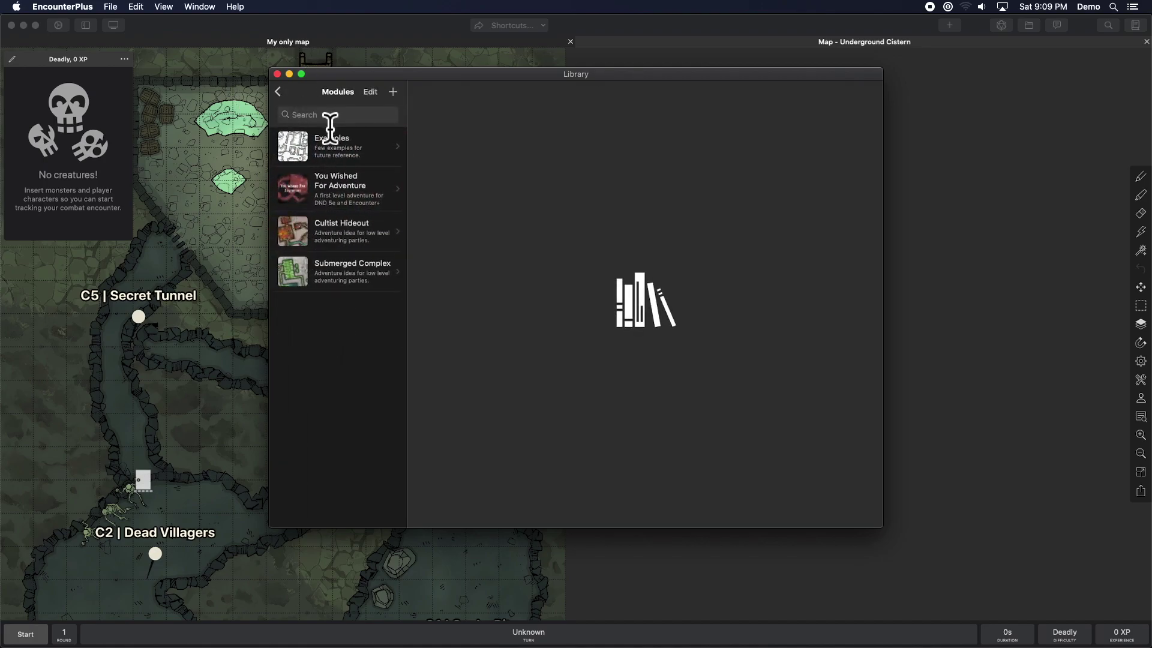
left_click(283, 98)
left_click(325, 151)
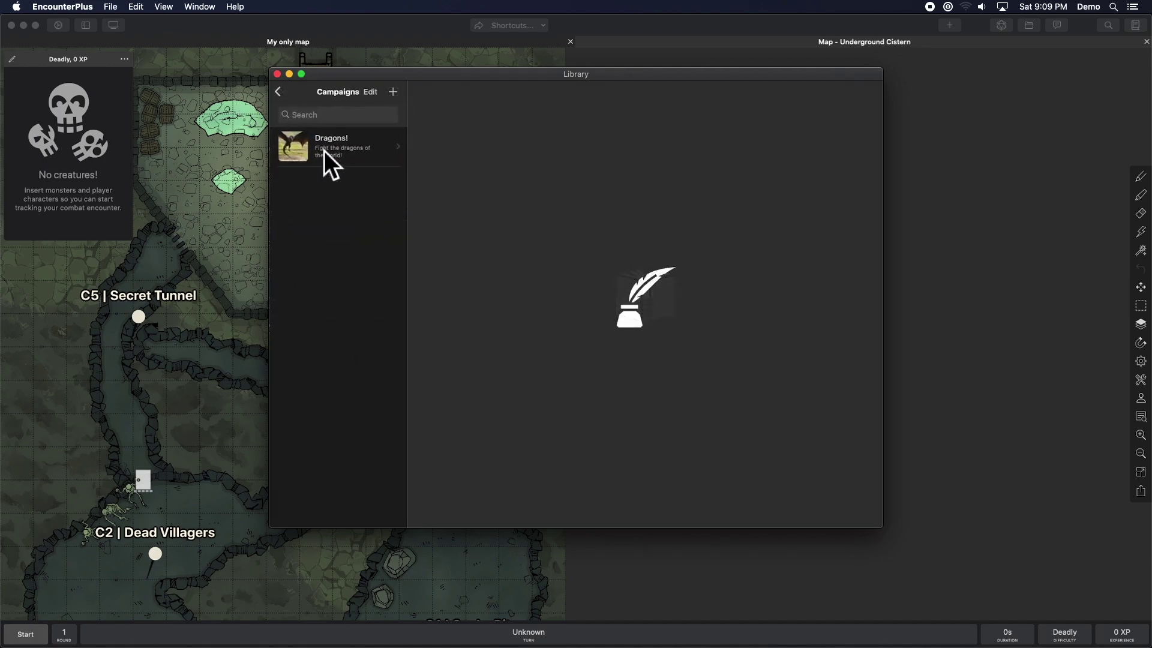
left_click(324, 150)
left_click(336, 405)
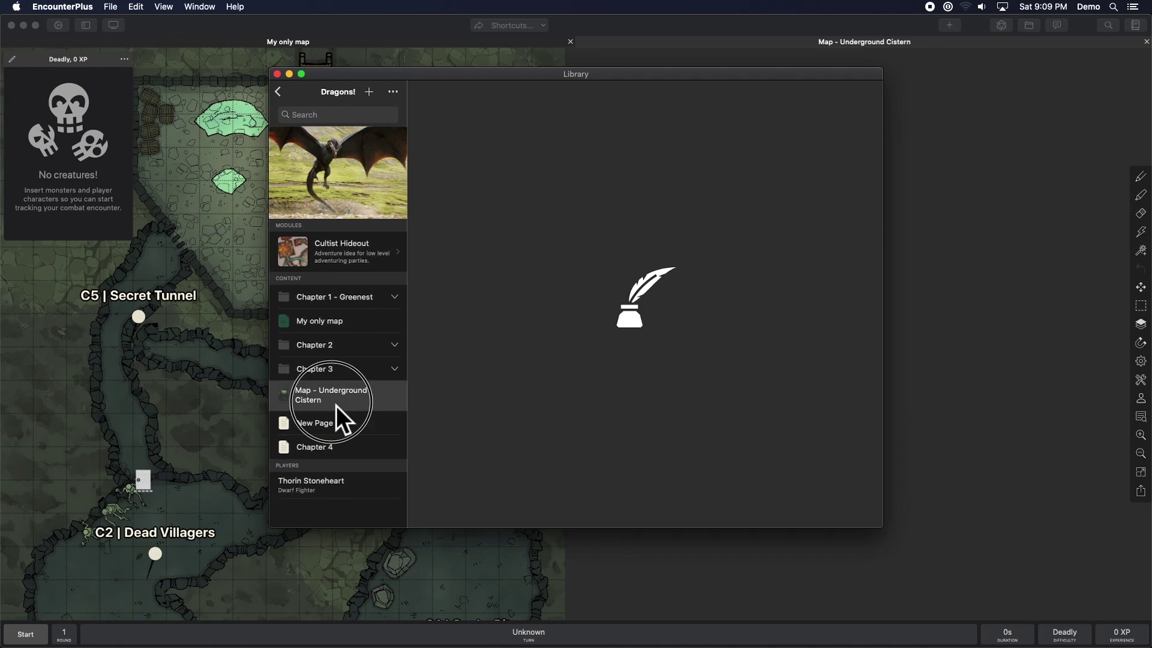
left_click(278, 74)
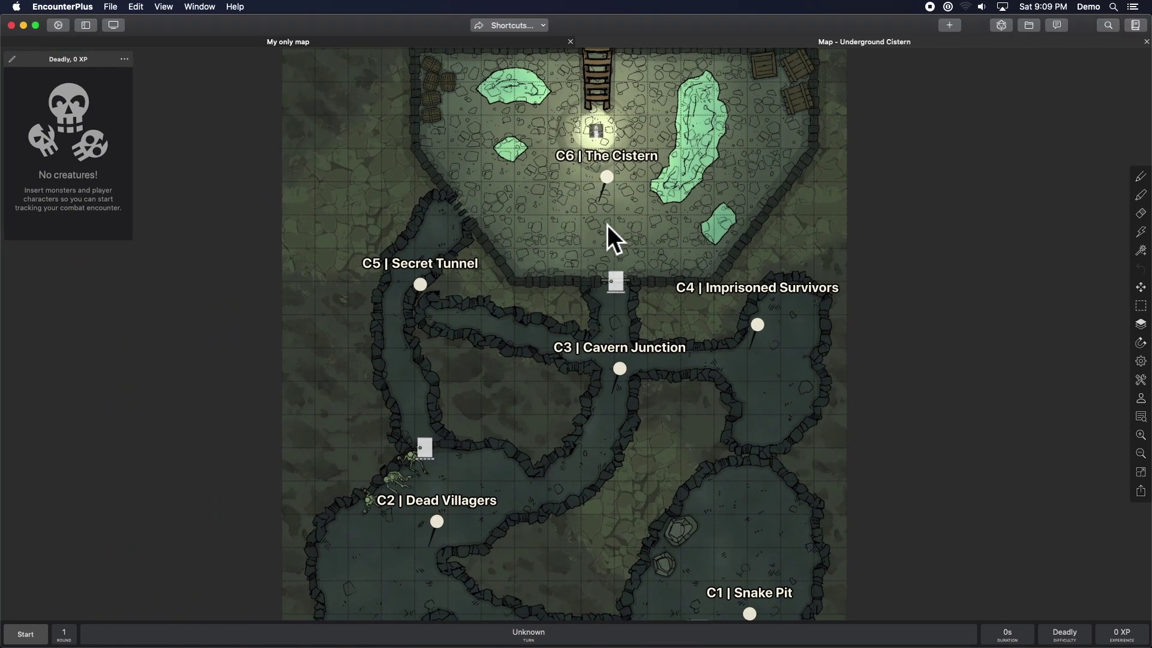
Insert the party from the Dragons! campaign into the encounter and move its player token to the C2 | Dead Villagers cave
left_click(1140, 473)
scroll(696, 459, "down", 3)
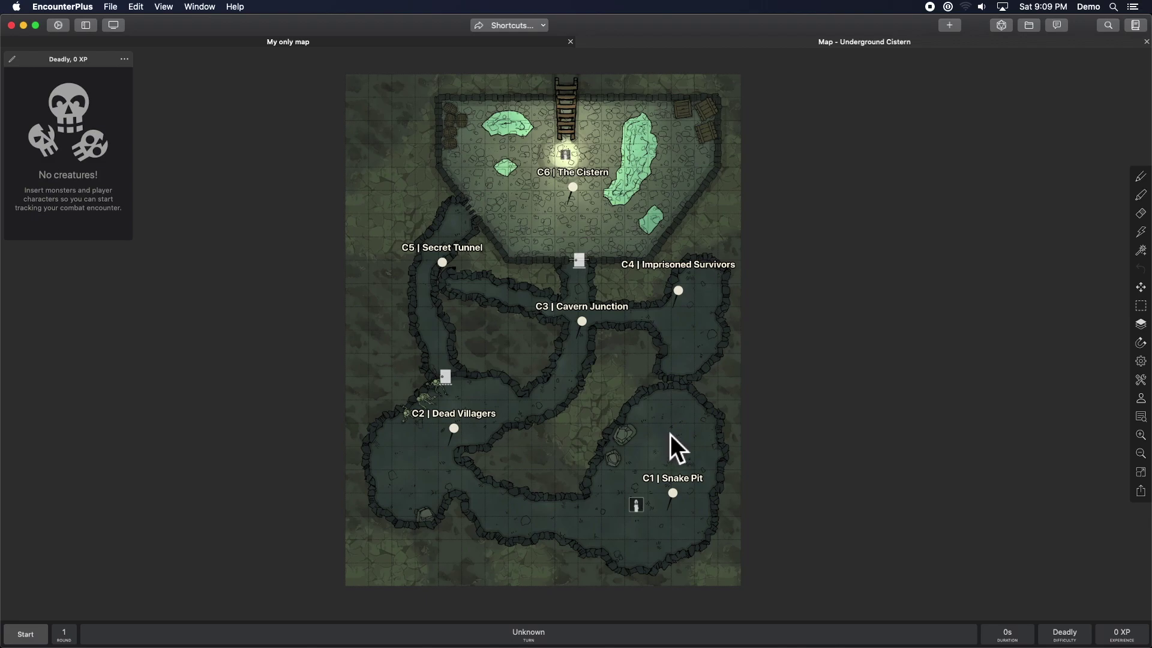
left_click(129, 63)
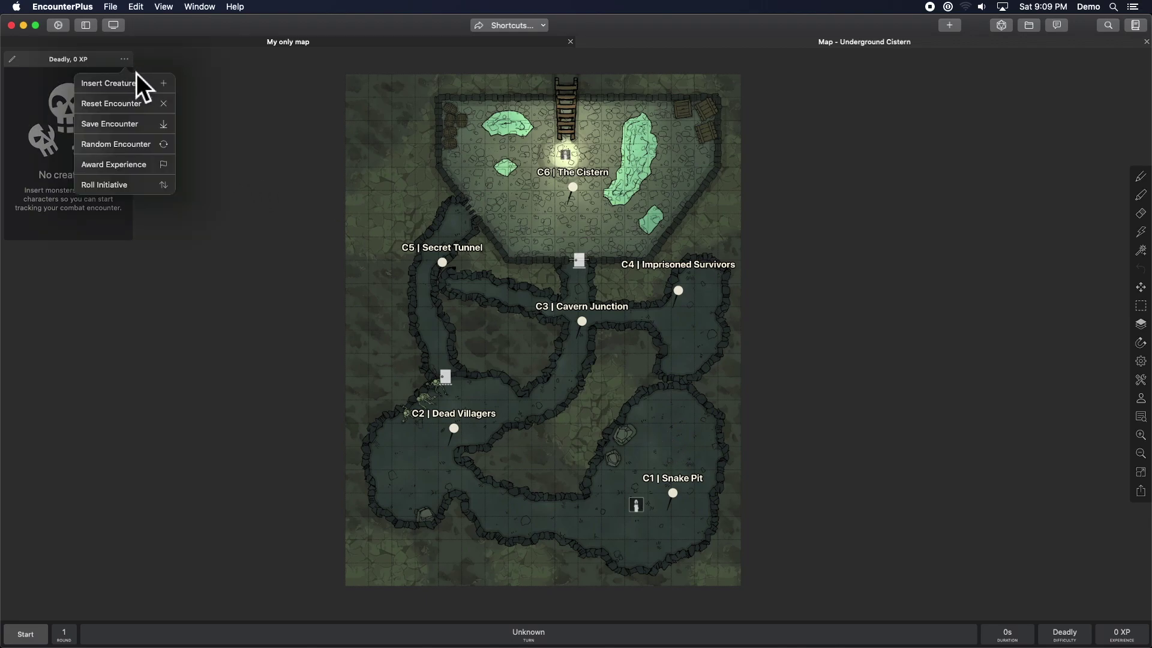
left_click(137, 84)
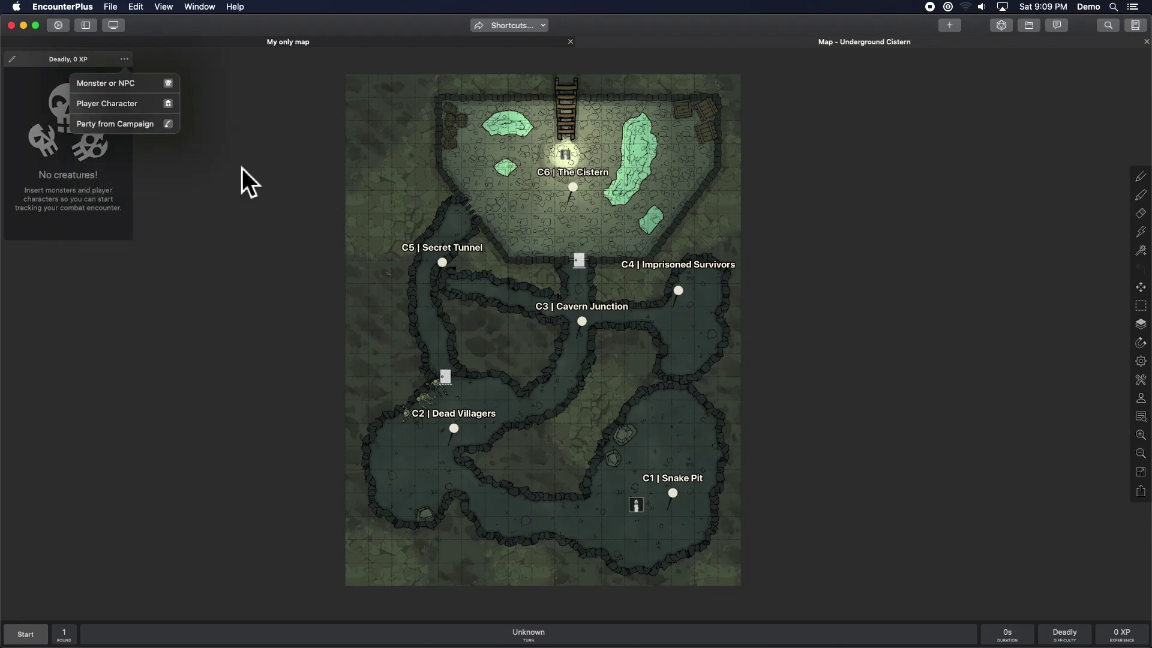
left_click(111, 124)
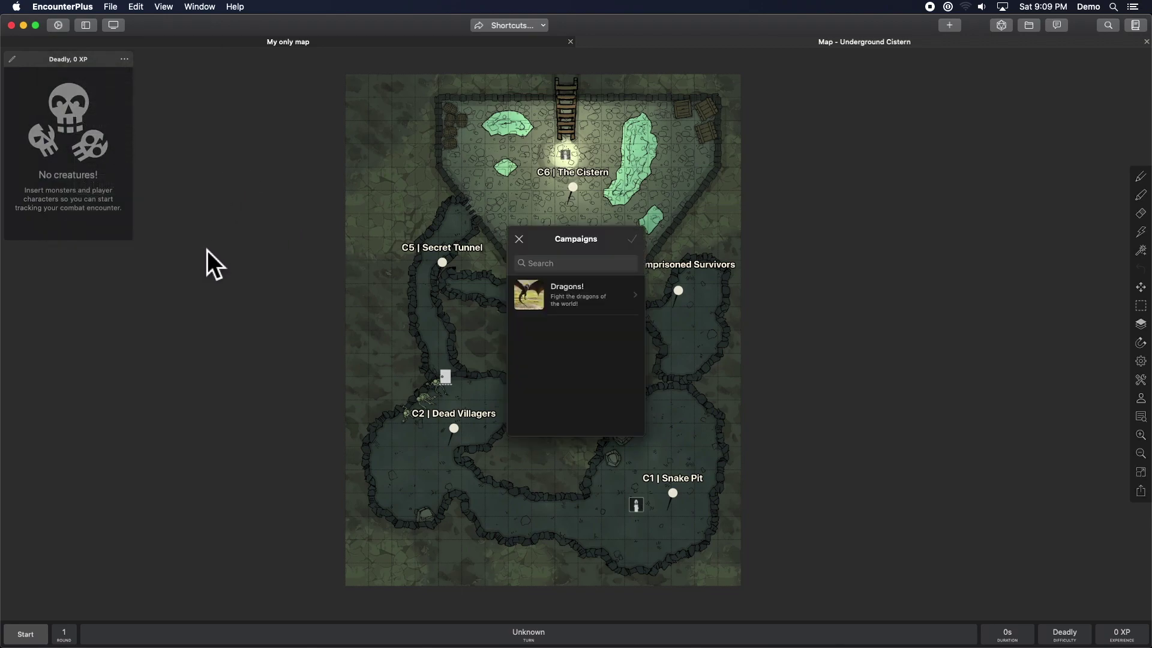
left_click(563, 305)
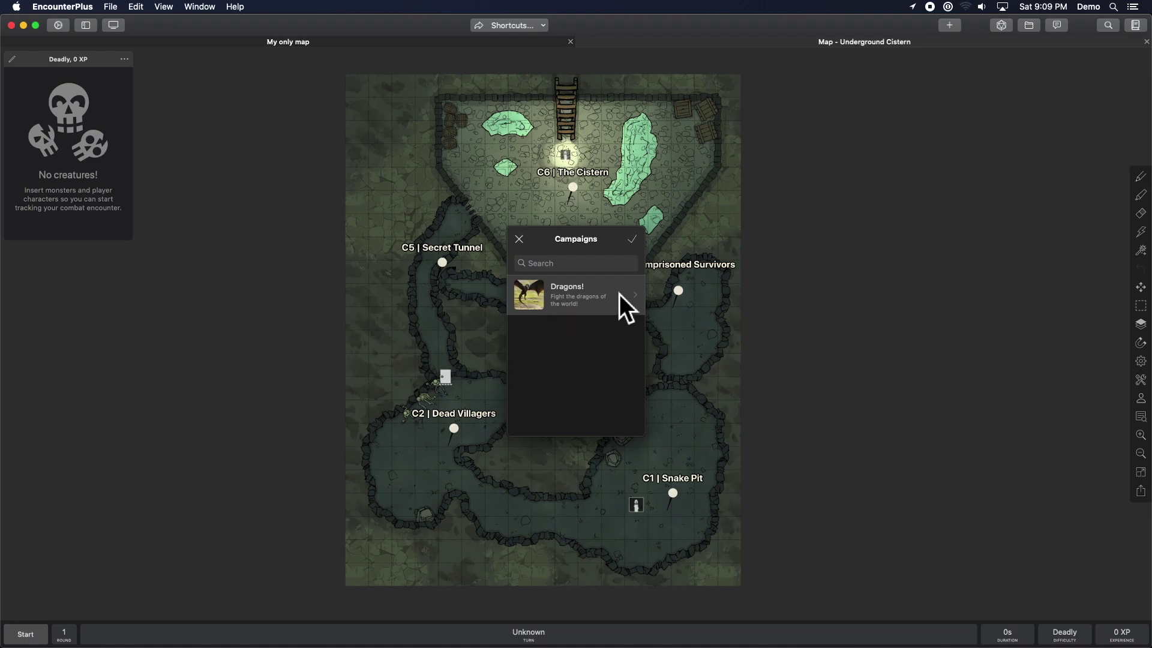
left_click(633, 241)
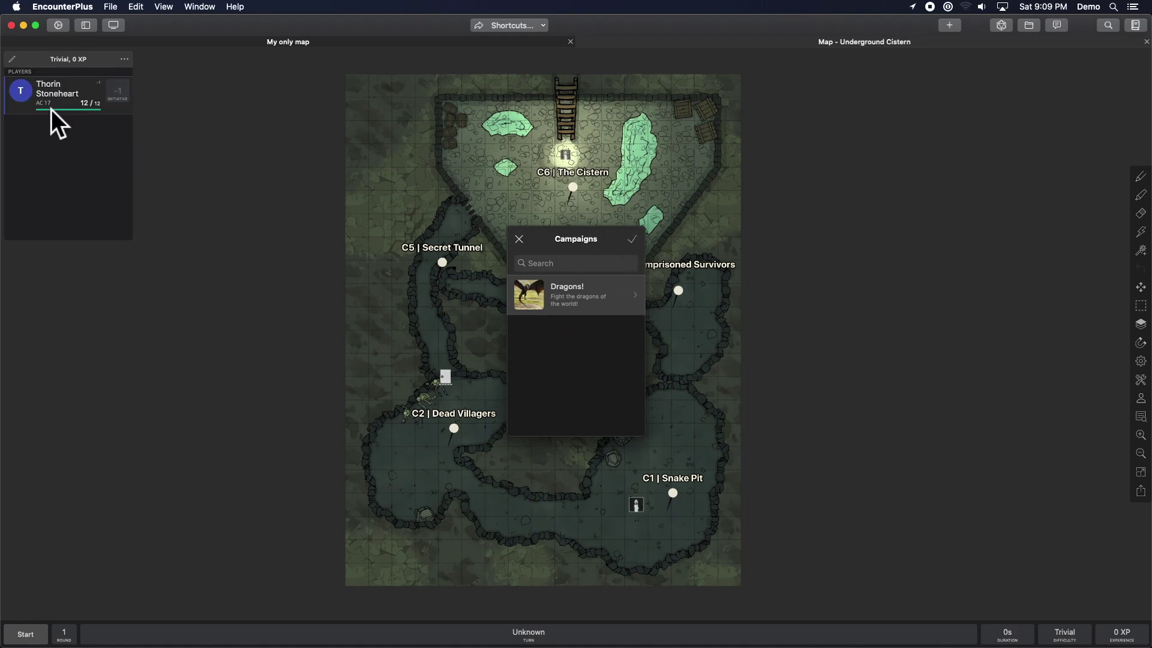
left_click(519, 239)
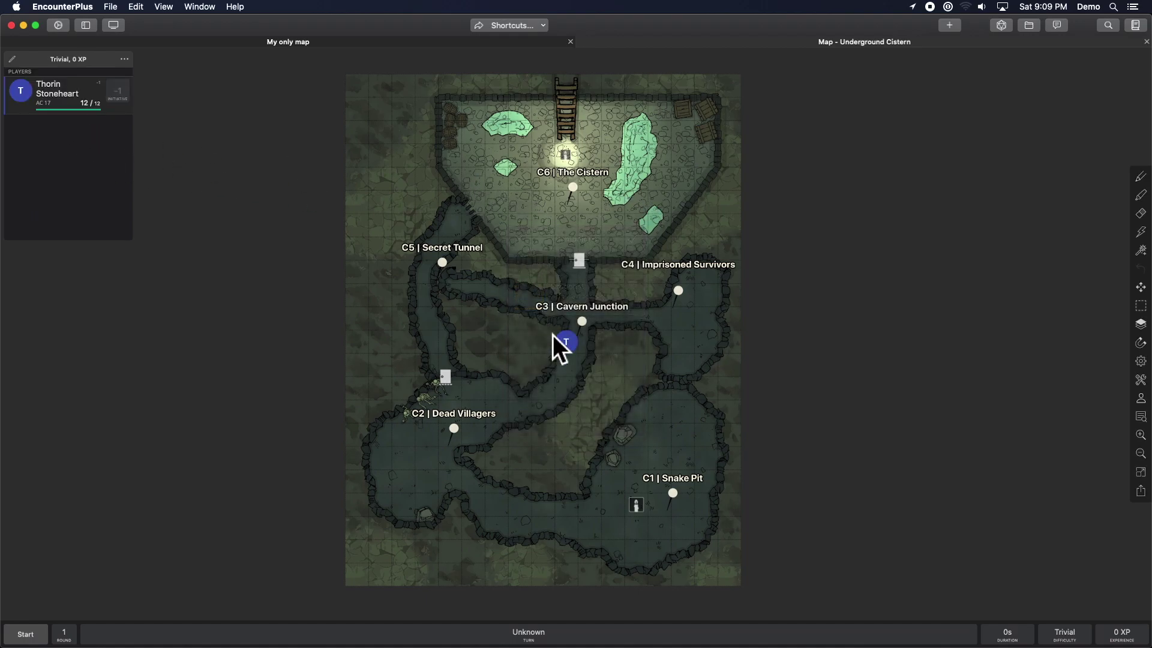
left_click_drag(563, 338, 427, 463)
Examine the Underground Cistern map and its location markers both close up and as a whole
scroll(430, 459, "up", 3)
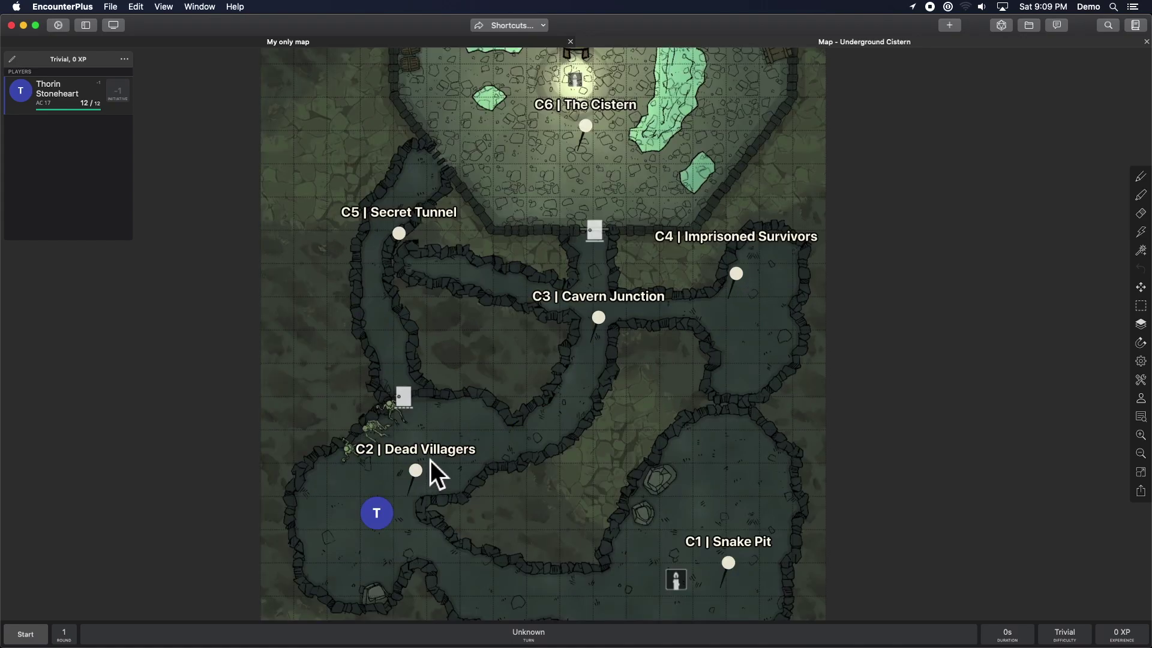
scroll(594, 480, "down", 1)
scroll(595, 477, "down", 2)
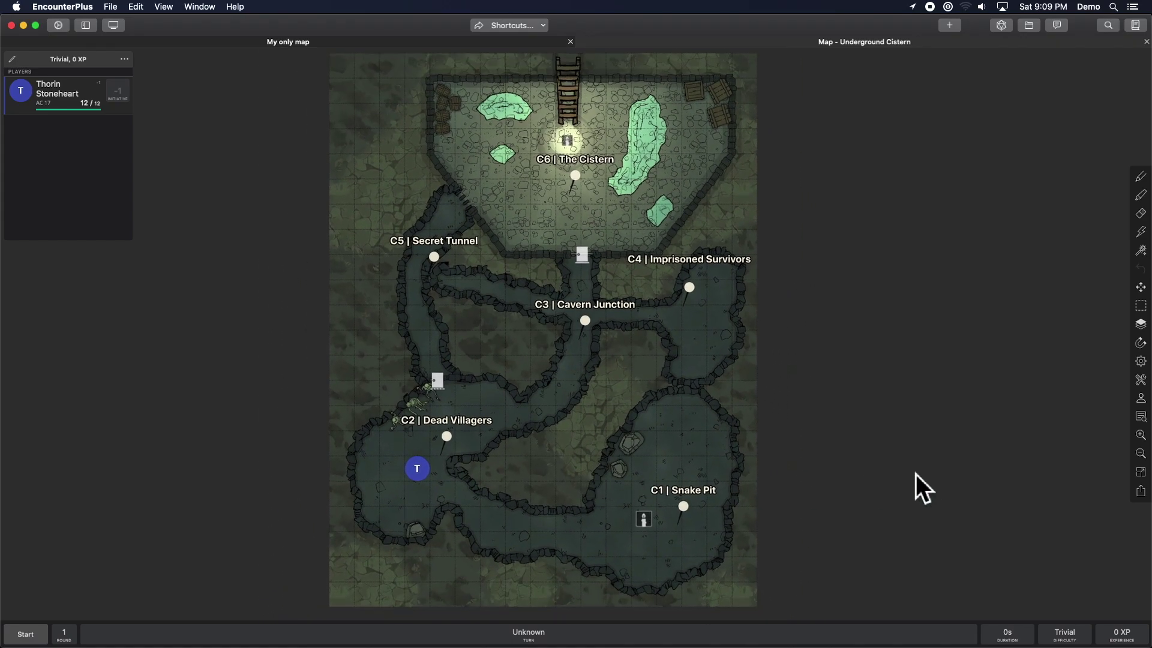
scroll(567, 423, "up", 2)
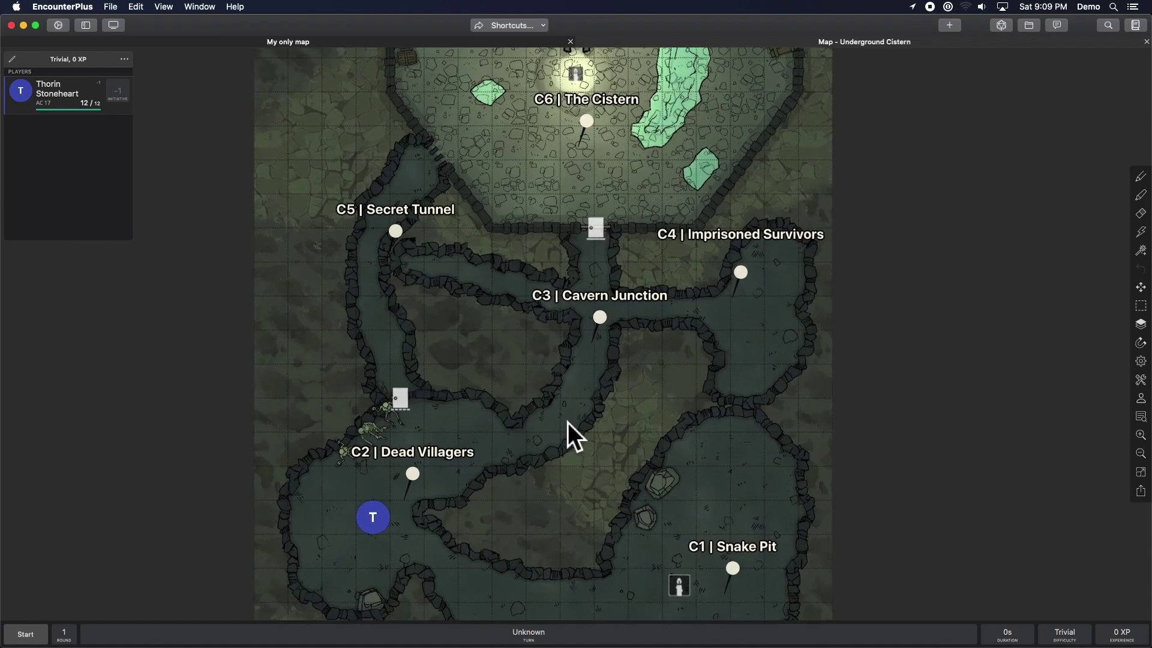
scroll(568, 422, "down", 2)
scroll(568, 422, "up", 2)
scroll(567, 422, "down", 2)
scroll(568, 422, "up", 2)
scroll(568, 422, "up", 2)
scroll(568, 423, "down", 3)
scroll(567, 422, "up", 2)
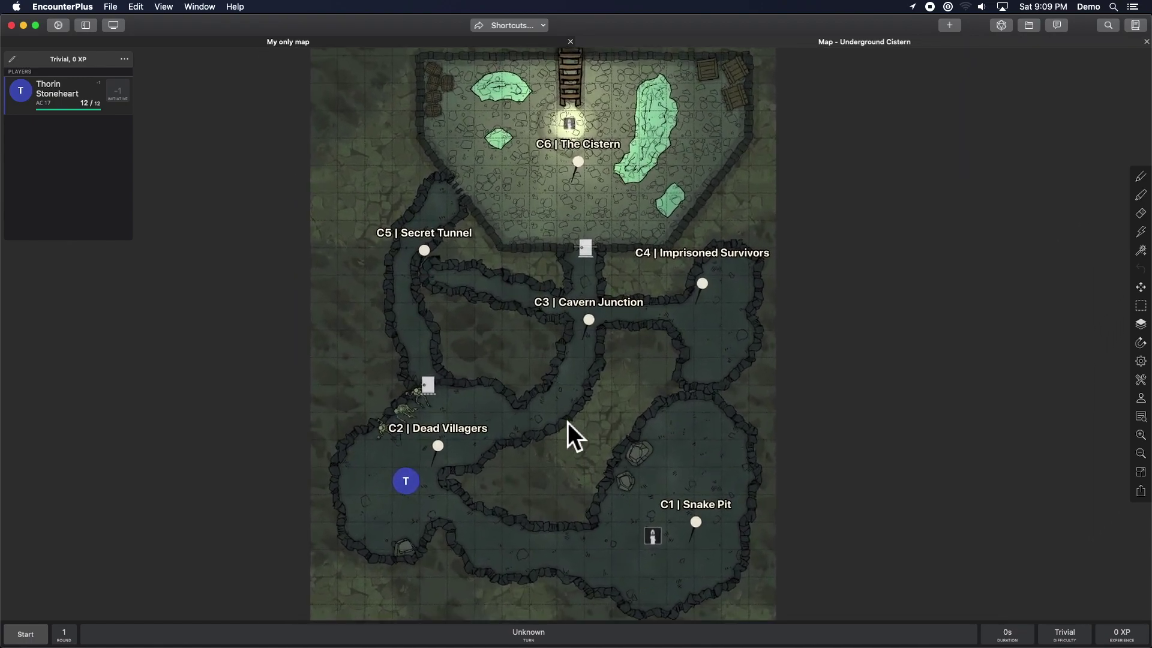
scroll(567, 422, "down", 3)
scroll(567, 423, "up", 1)
scroll(567, 422, "up", 2)
left_click_drag(552, 467, 550, 438)
scroll(550, 438, "up", 2)
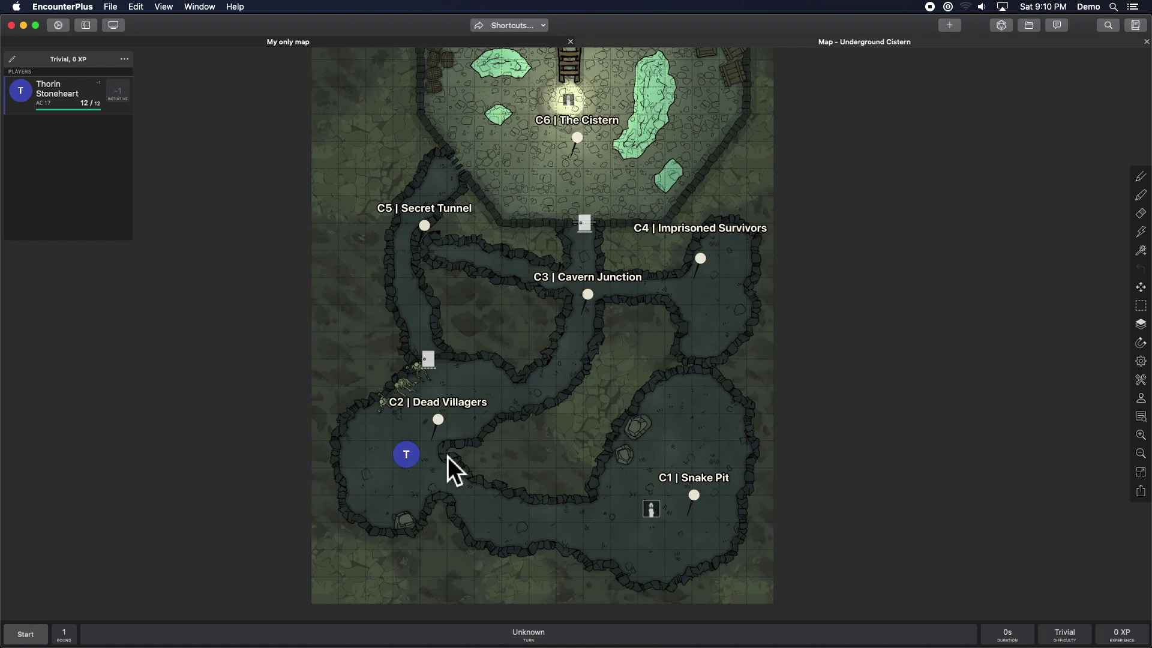
Check the player token's Light / Vision settings and save the token without editing them
left_click(408, 455)
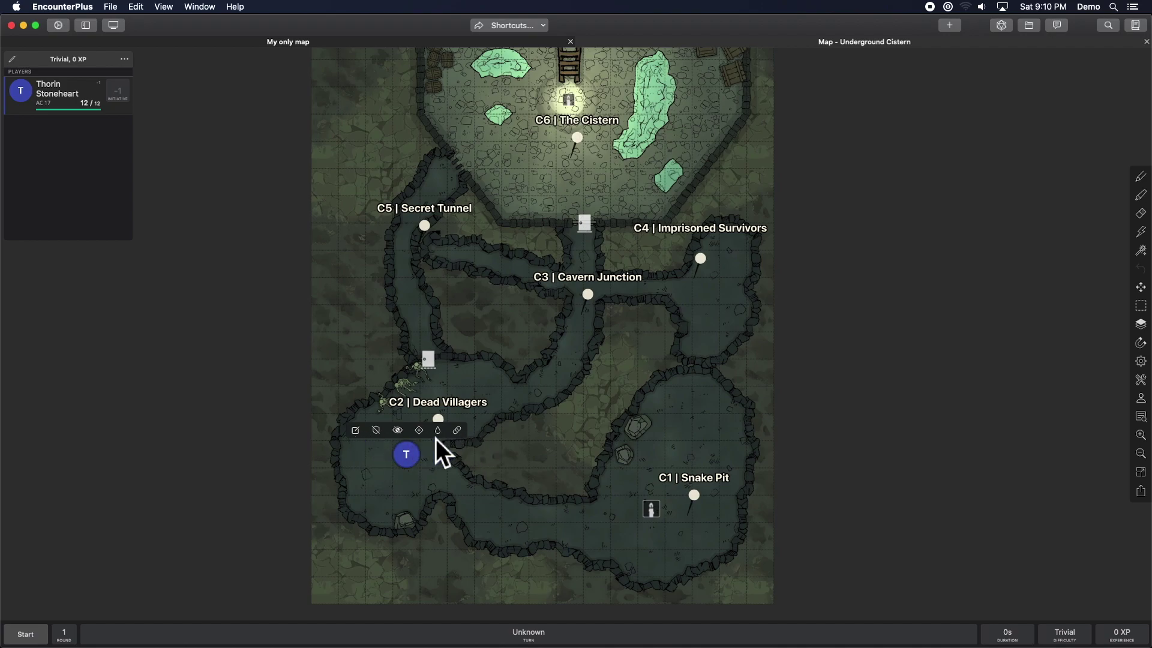
left_click(356, 431)
scroll(508, 456, "down", 10)
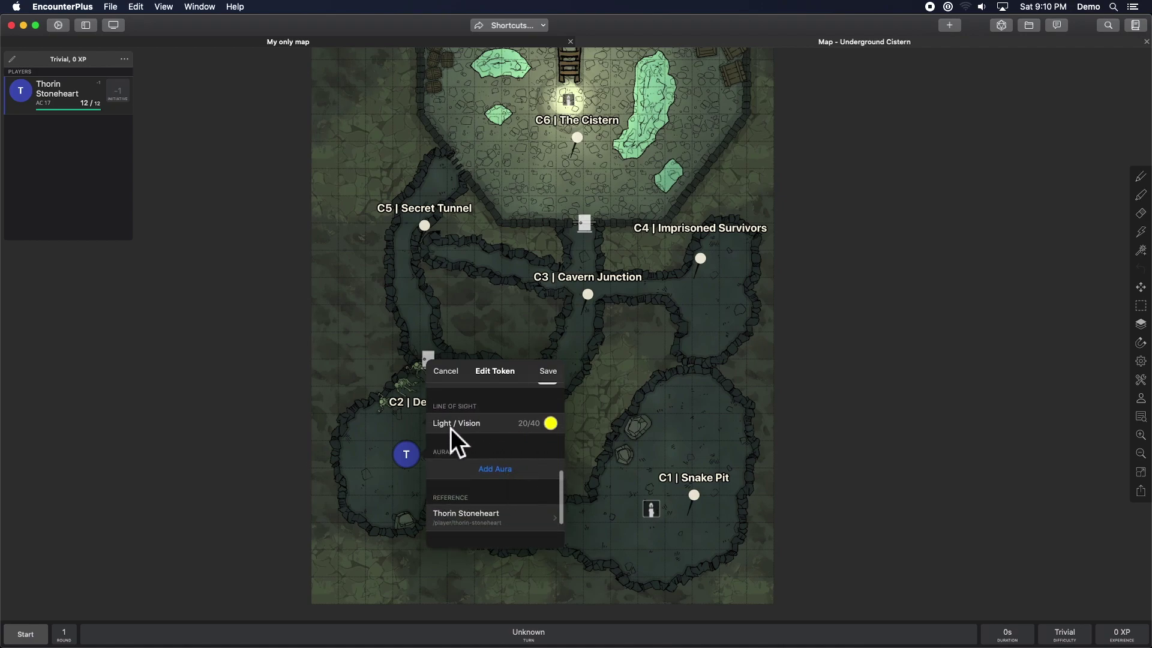
left_click(527, 429)
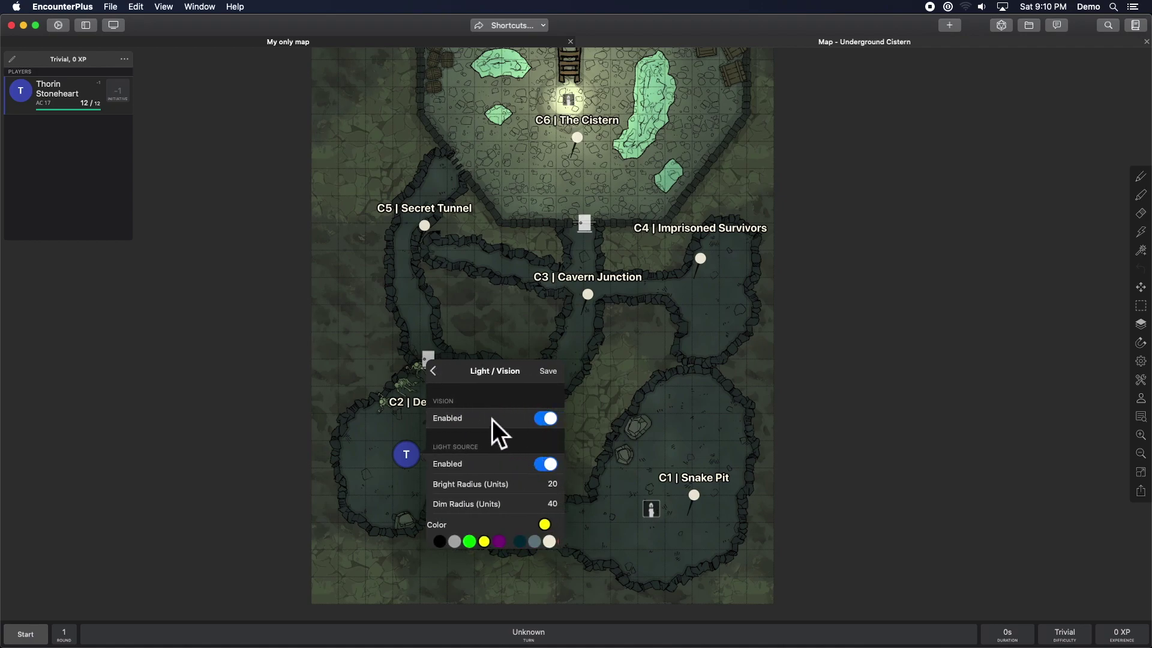
left_click(550, 374)
left_click(553, 376)
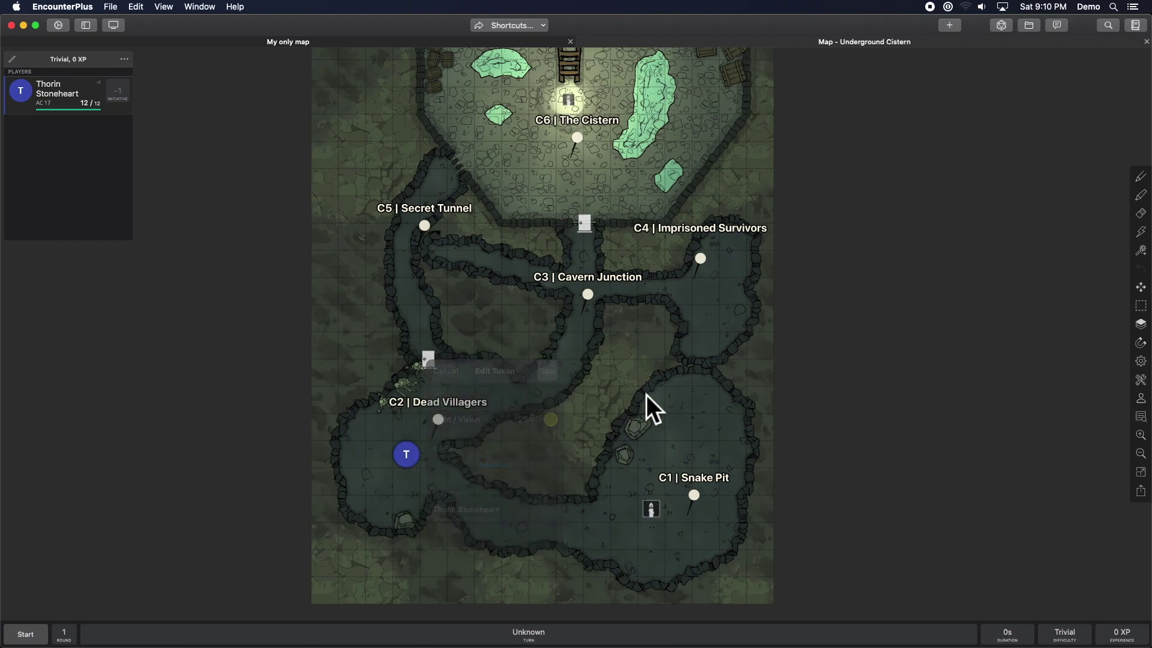
Enable Line of Sight in the Underground Cistern map's settings and close them
left_click(1140, 380)
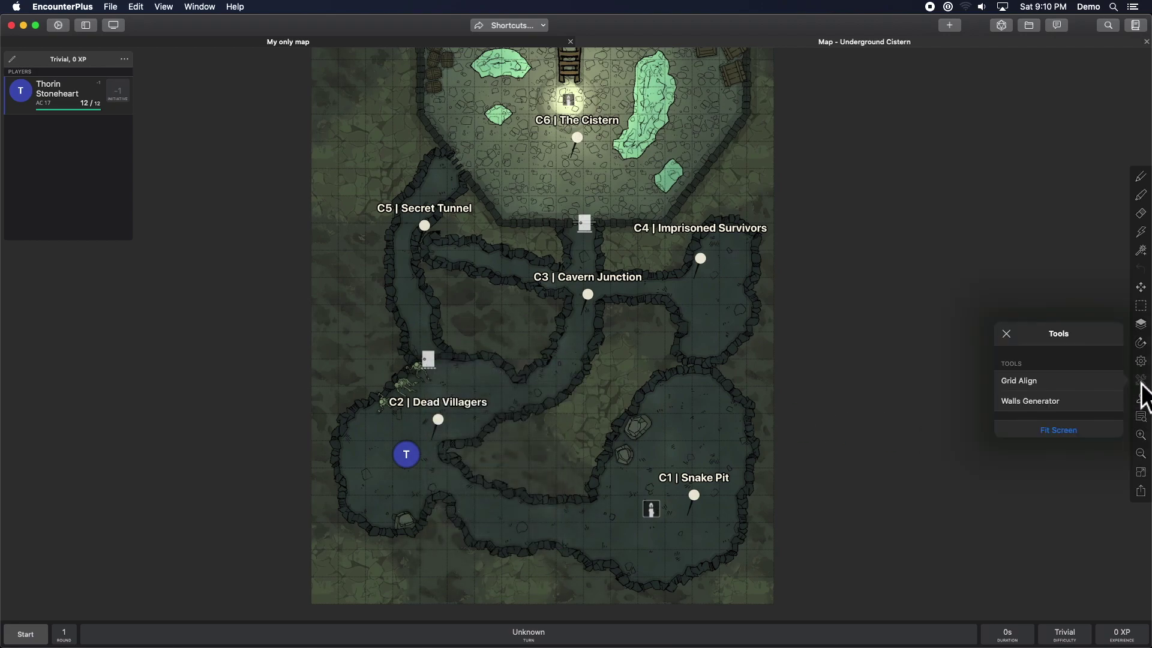
left_click(1007, 334)
left_click(1140, 361)
scroll(1028, 430, "down", 5)
scroll(1031, 431, "down", 5)
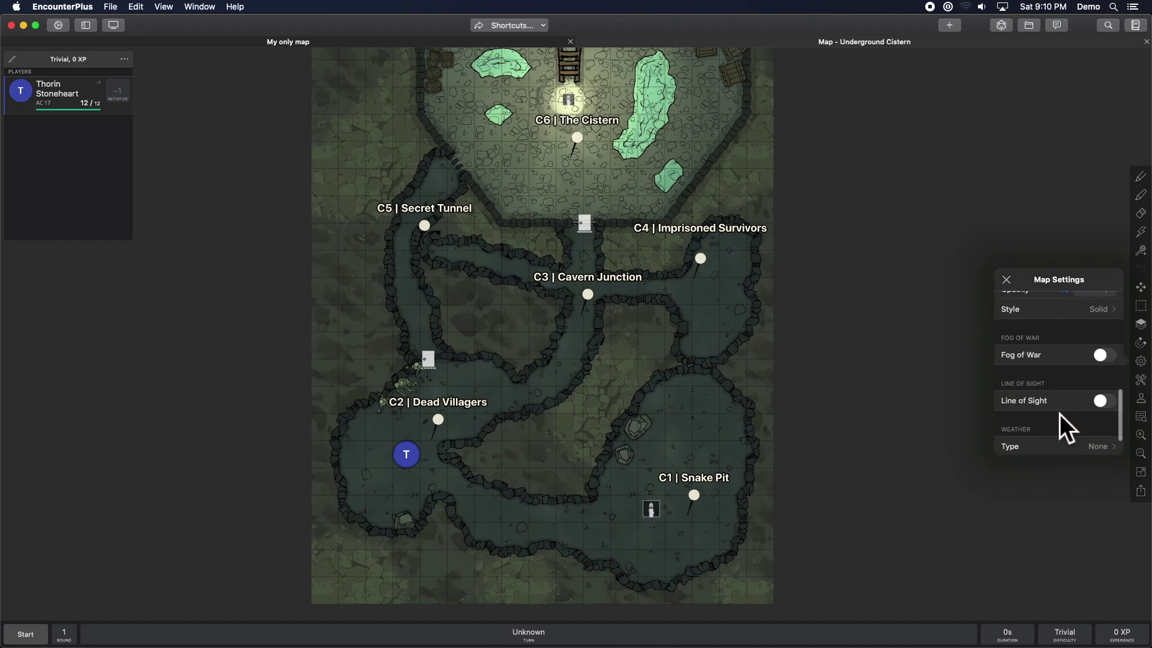
left_click(1101, 400)
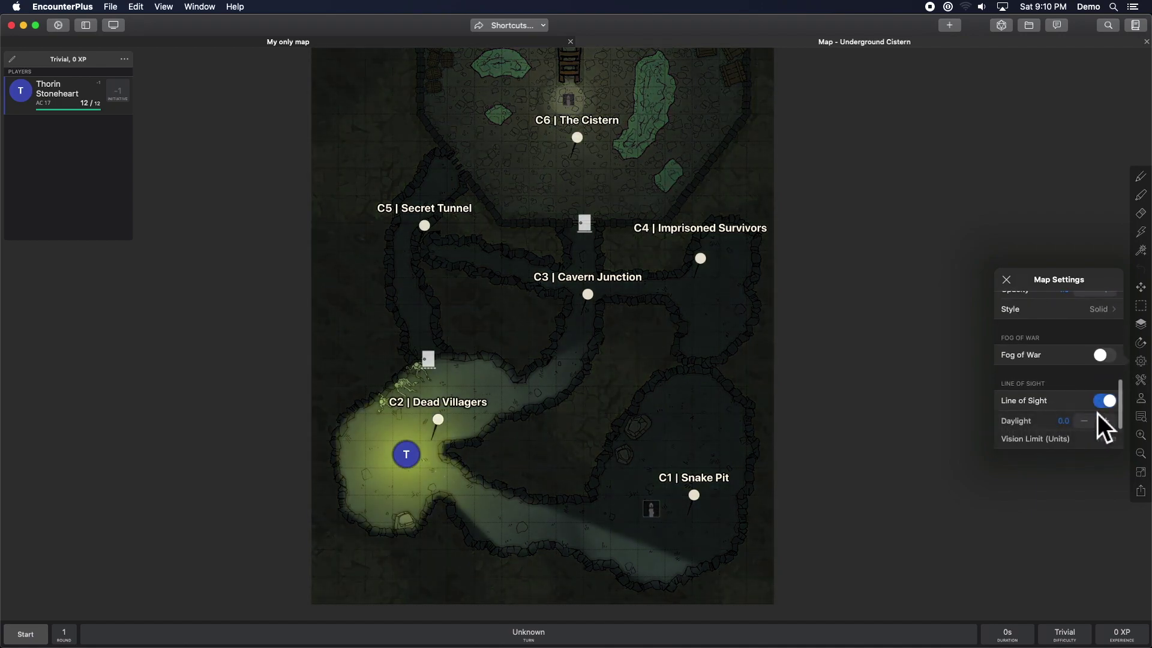
left_click(1006, 279)
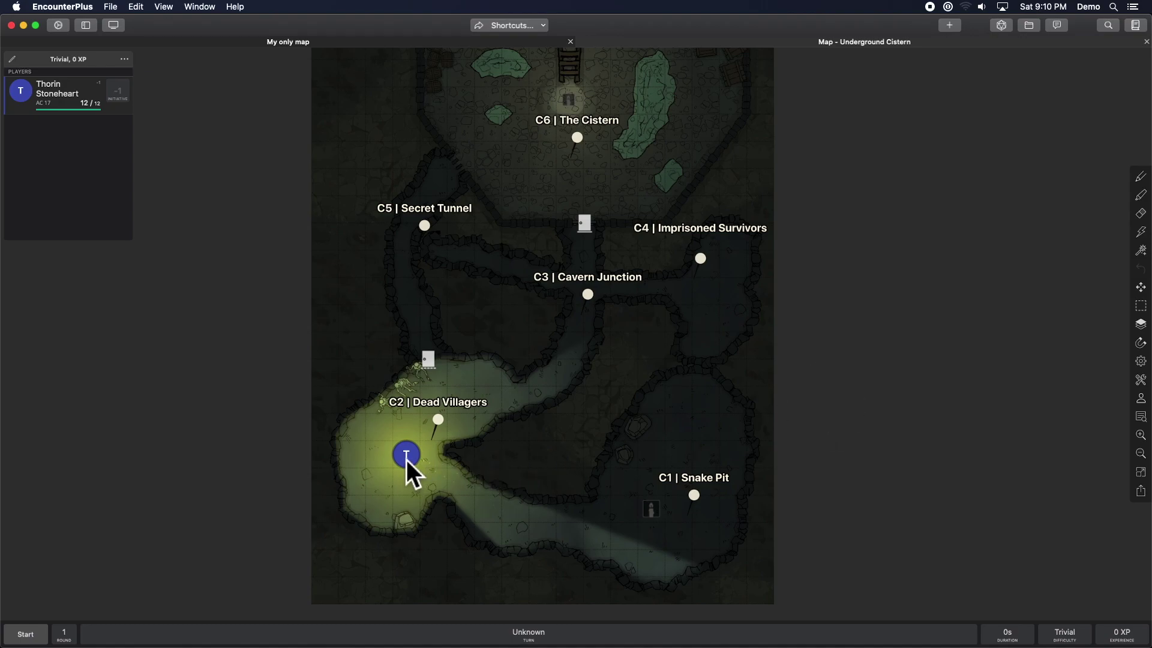
Move the player token into the passage towards C1 | Snake Pit, and open that marker's linked page in an enlarged window for reading
left_click_drag(406, 457, 524, 528)
left_click(694, 495)
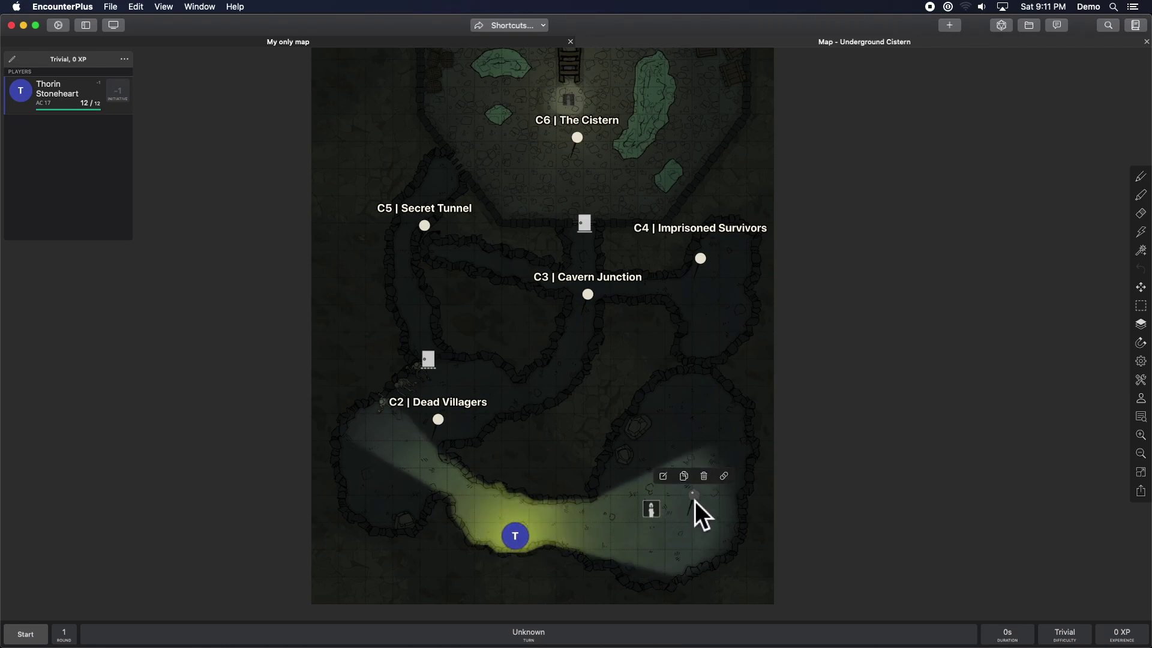
left_click(697, 499)
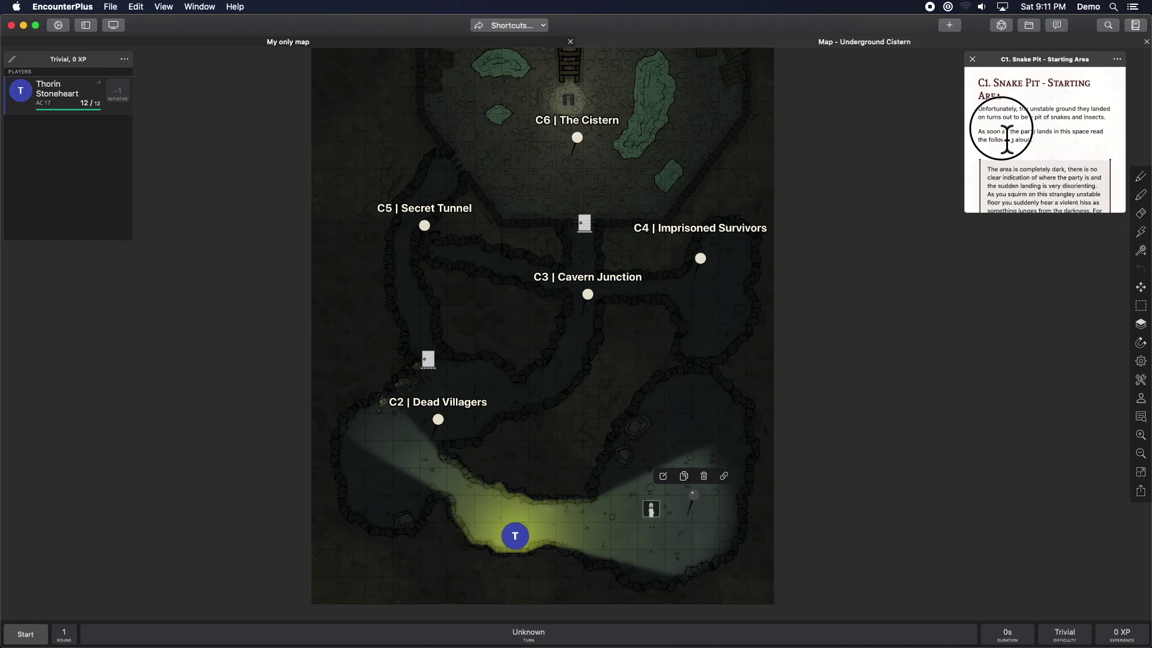
scroll(971, 204, "down", 5)
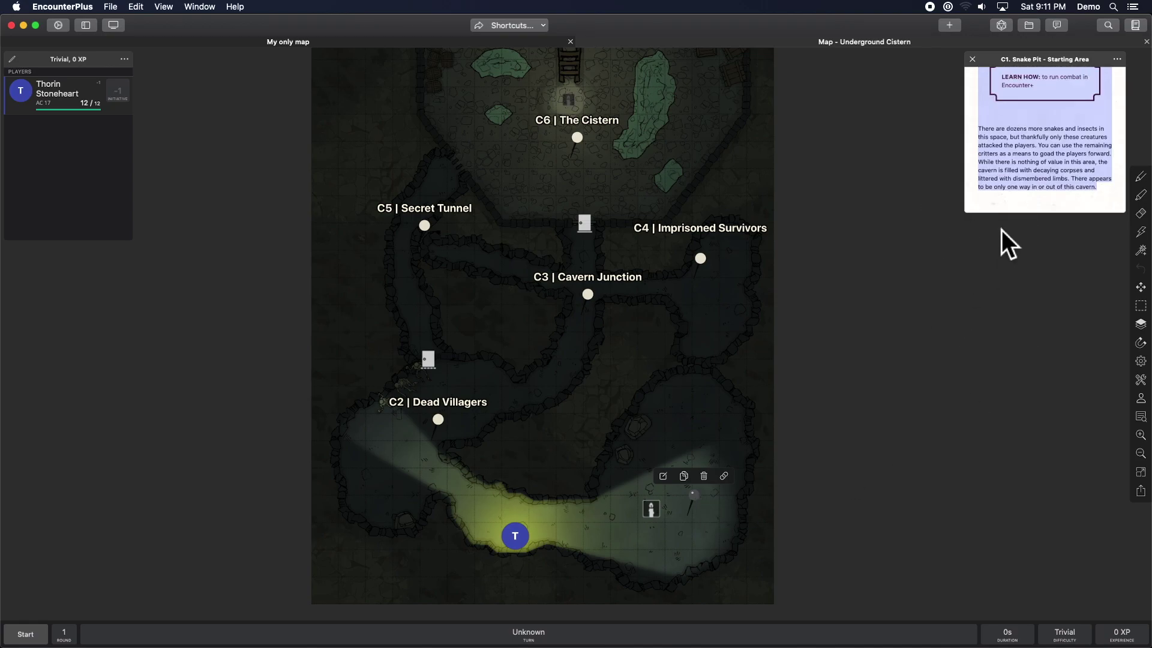
scroll(1021, 172, "up", 8)
left_click_drag(1134, 223, 1129, 587)
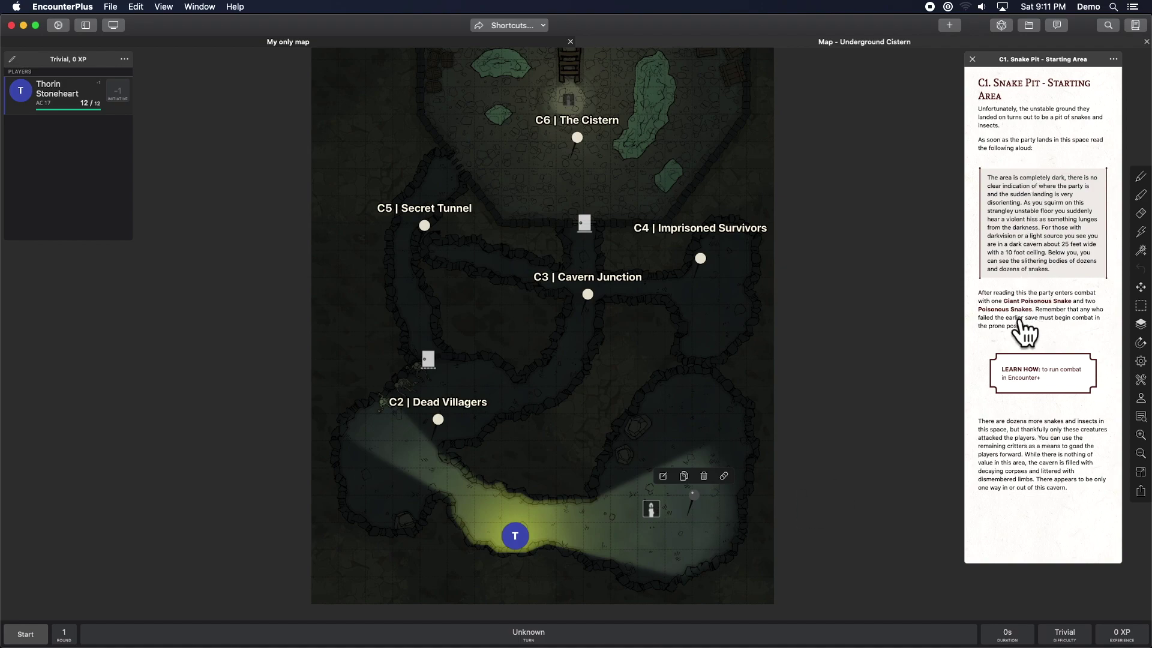
Add one Poisonous Snake to the map from the link in the C1 Snake Pit page and close the page
left_click(992, 313)
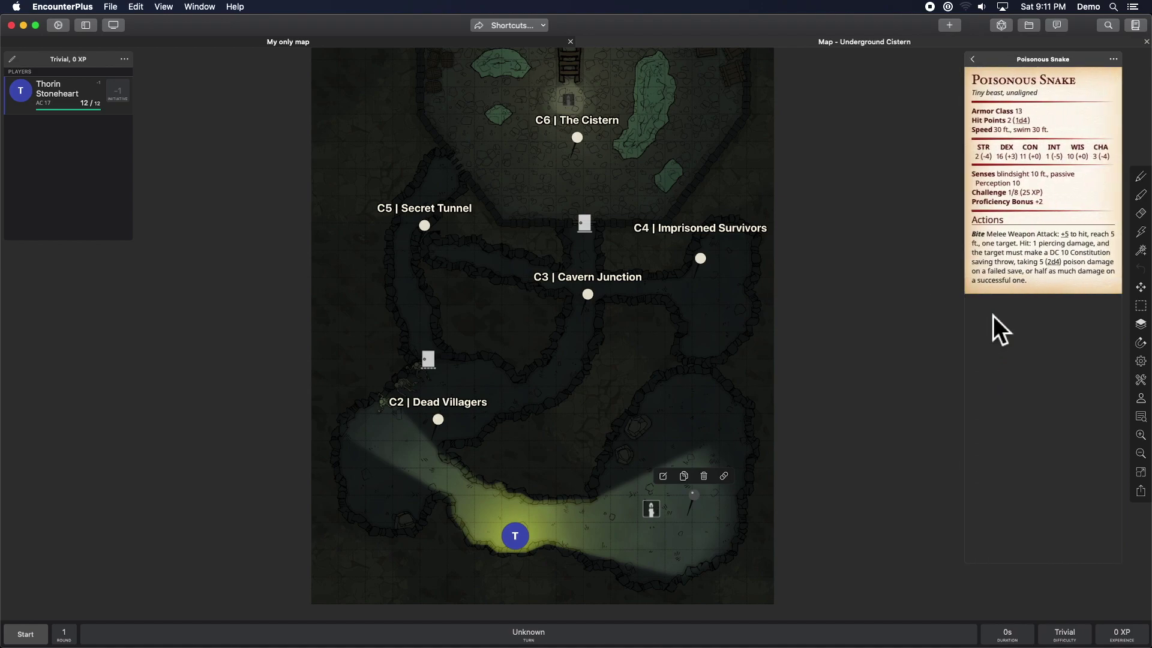
left_click(1116, 62)
left_click(1095, 84)
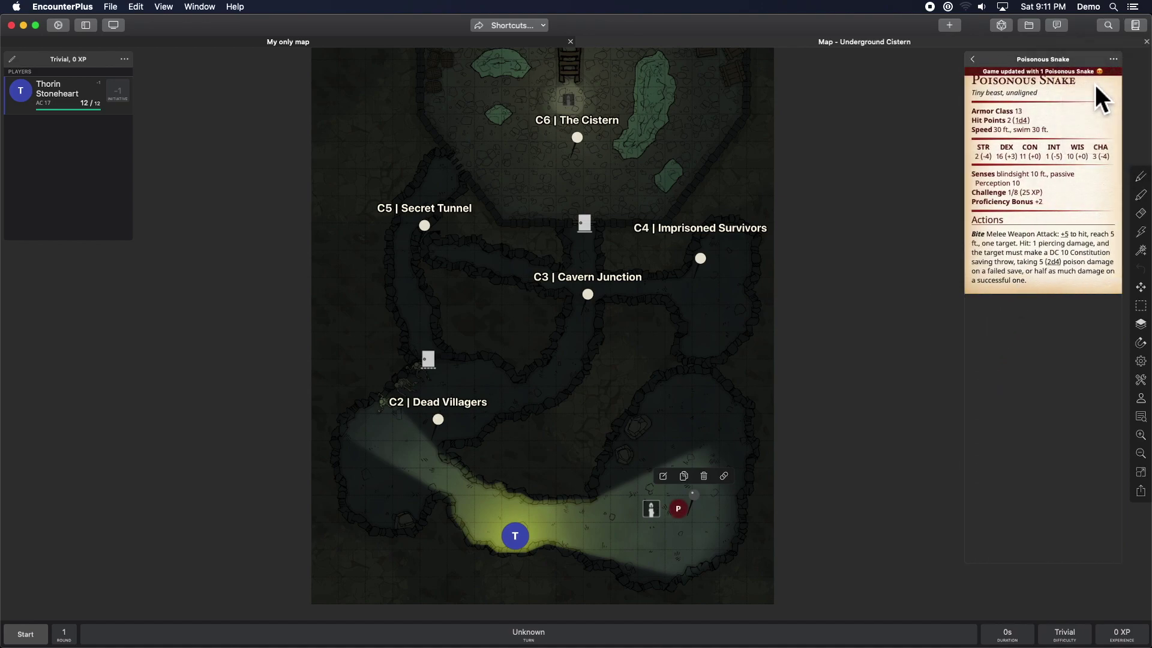
left_click(973, 60)
left_click(974, 61)
Search the library for "snake" and add another Poisonous Snake to the map
left_click(1134, 25)
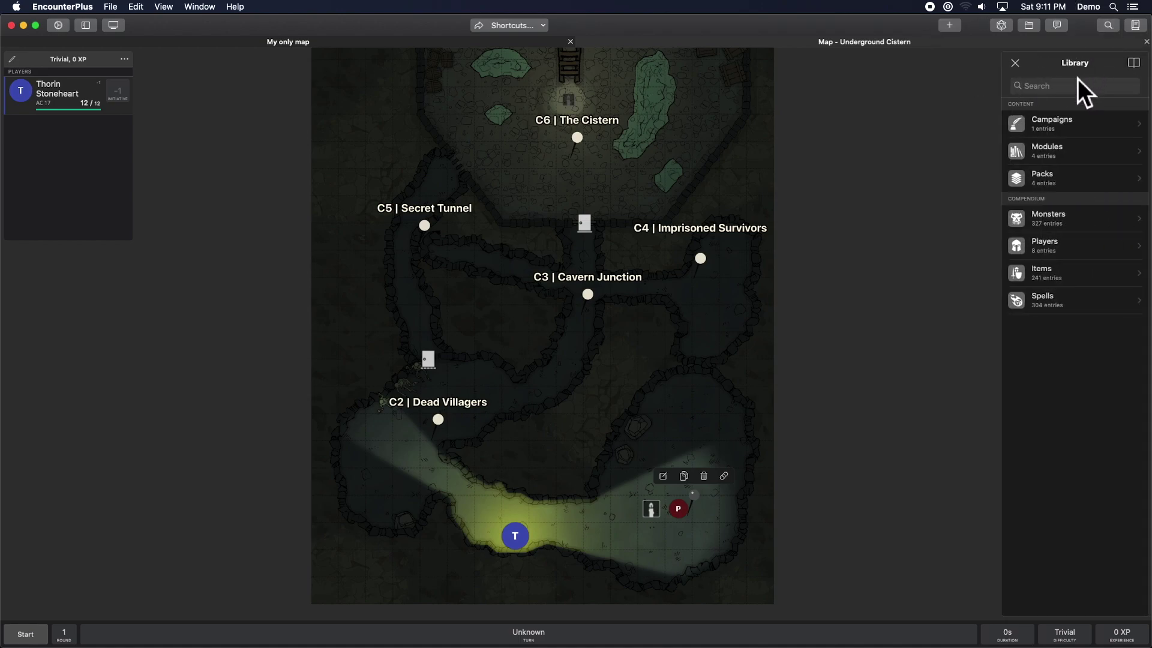
type("sna")
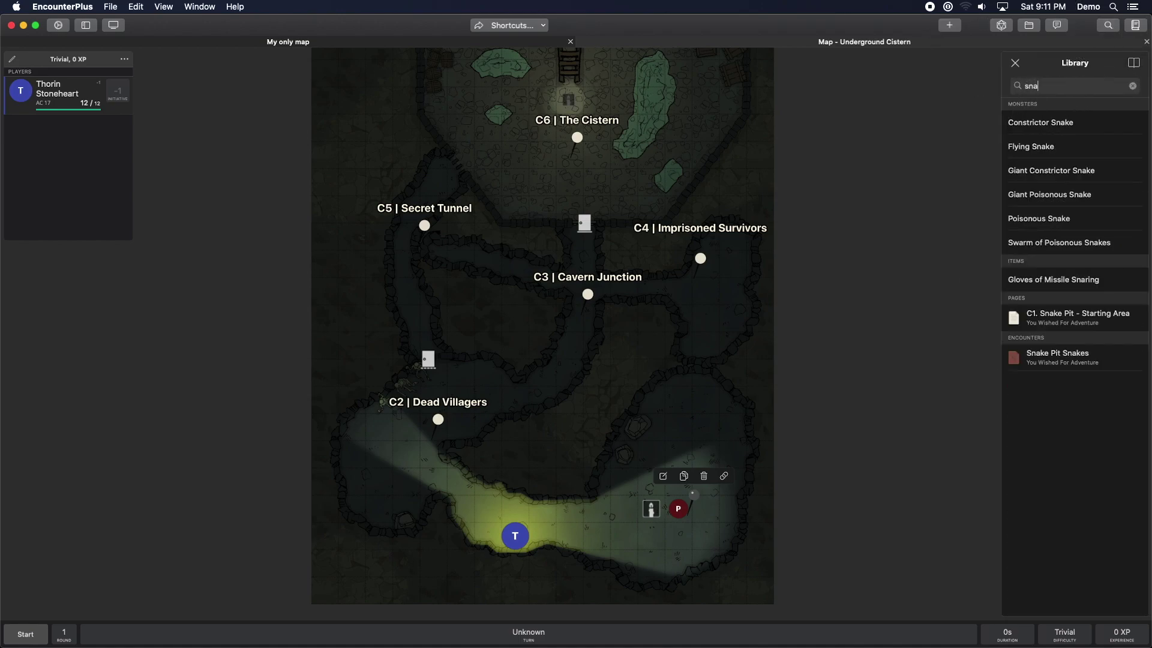
type("ke")
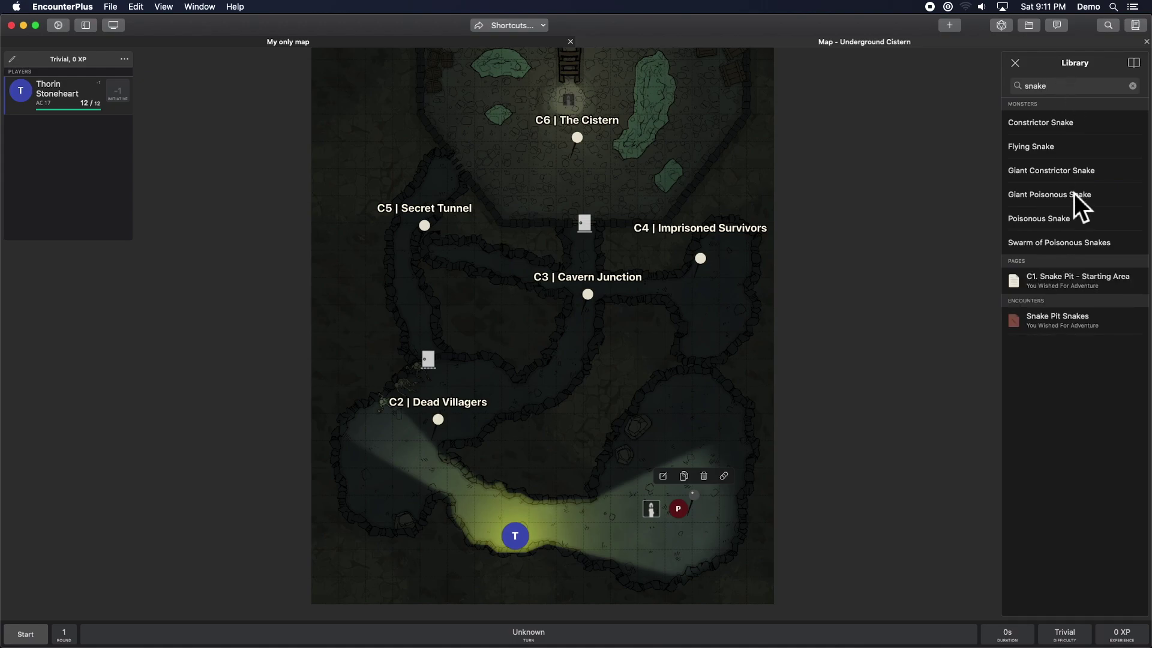
left_click(1079, 219)
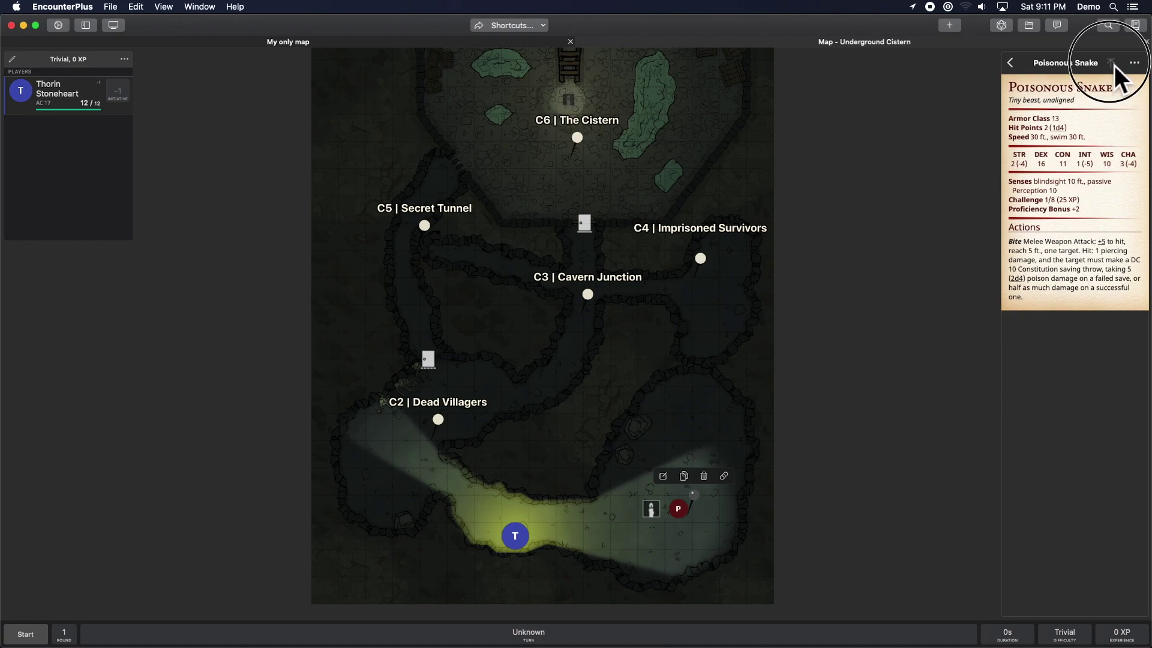
left_click(1132, 66)
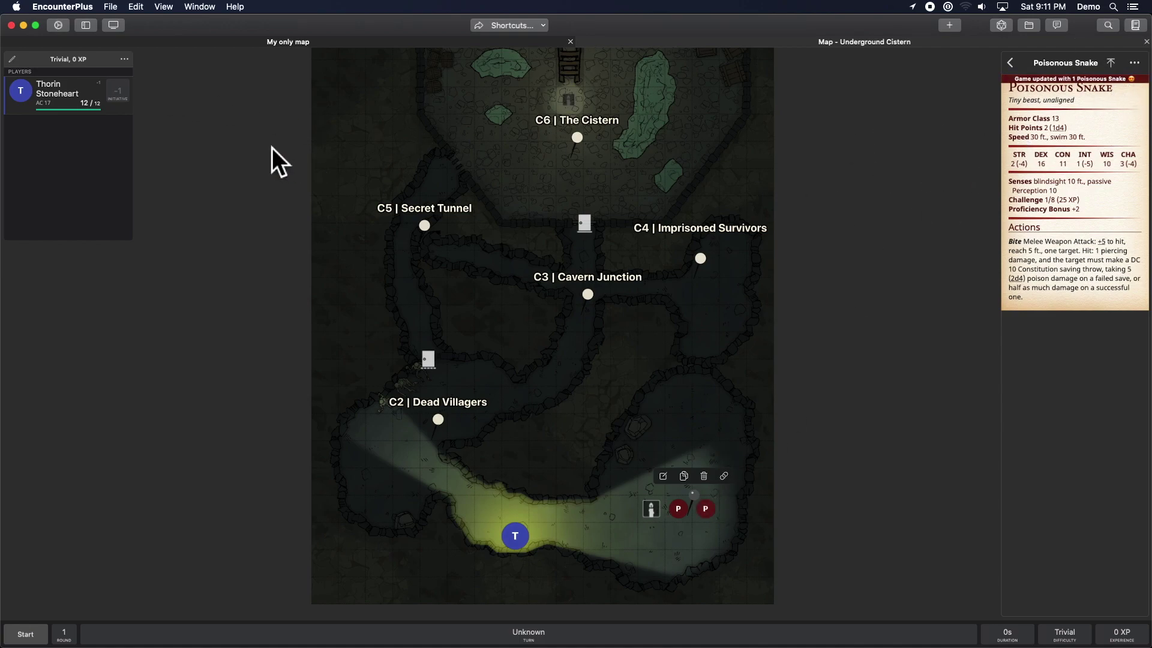
Review the Load Mode options in the Combat settings without changing the mode, and close the settings
left_click(60, 29)
scroll(576, 329, "down", 10)
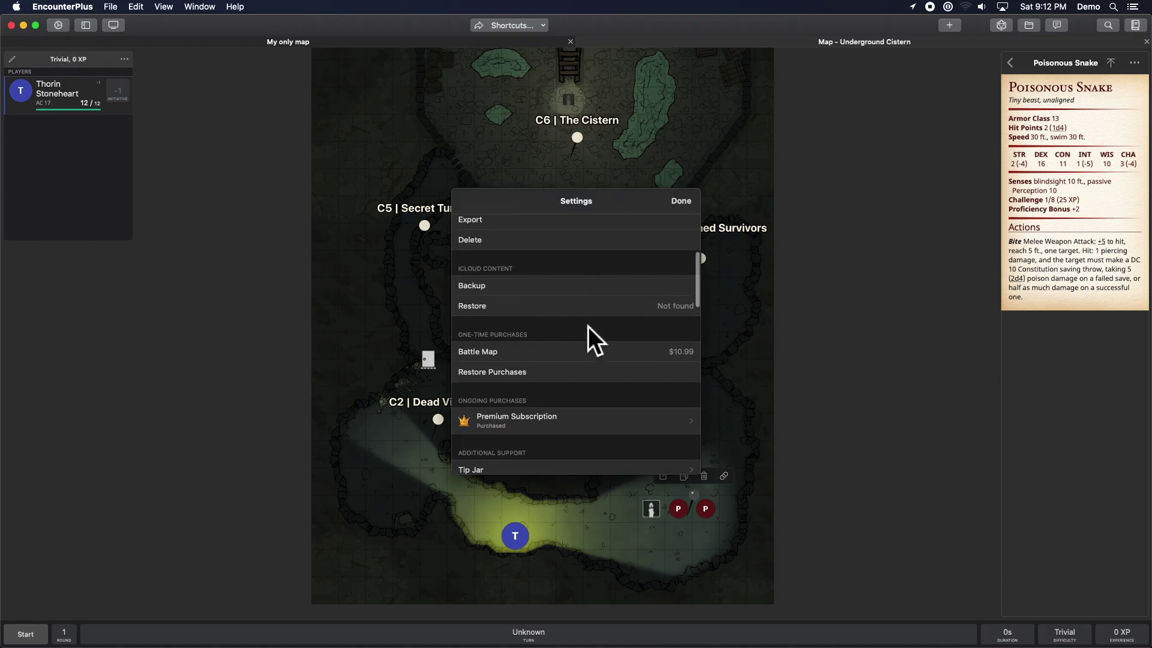
scroll(588, 339, "down", 3)
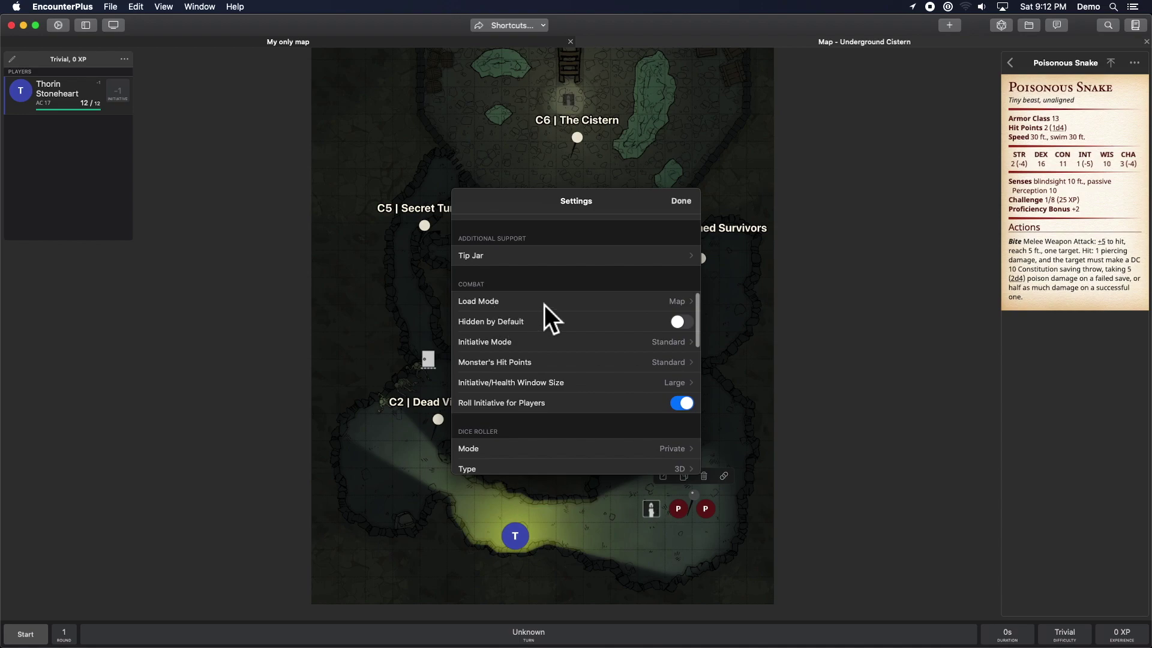
left_click(673, 302)
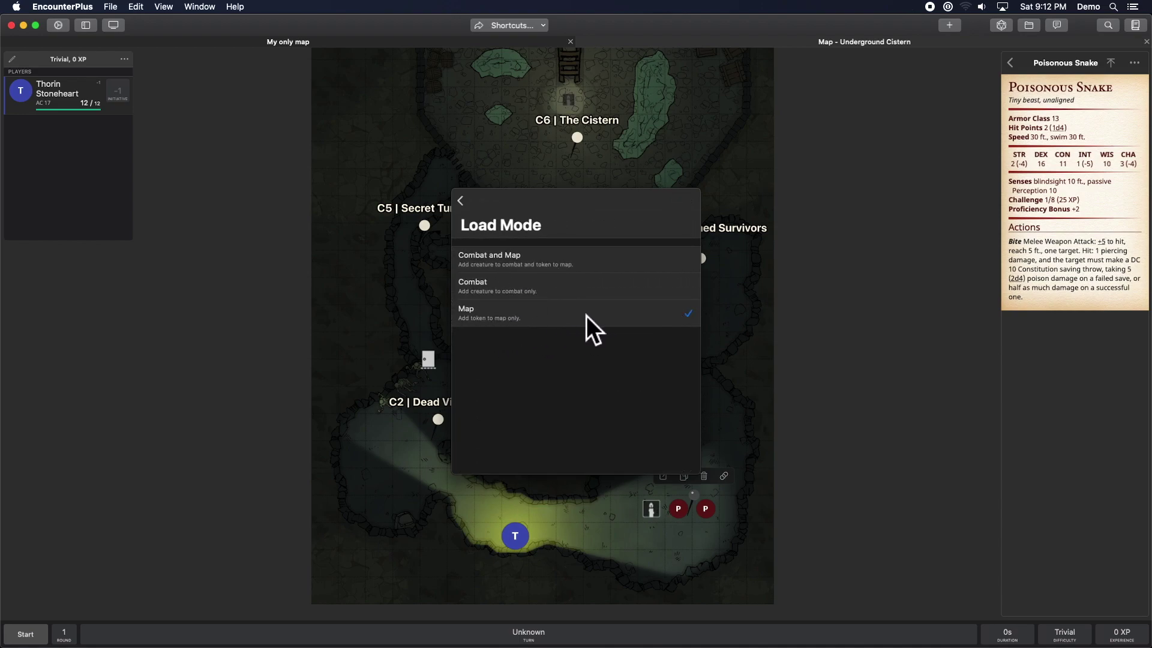
left_click(462, 201)
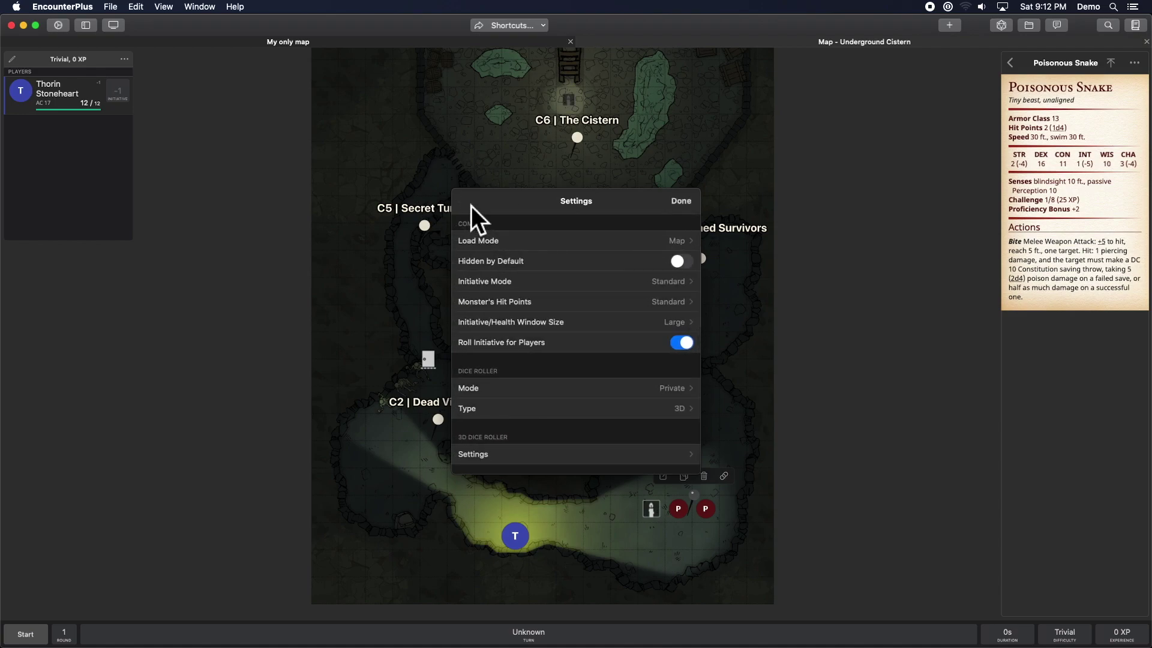
left_click(678, 202)
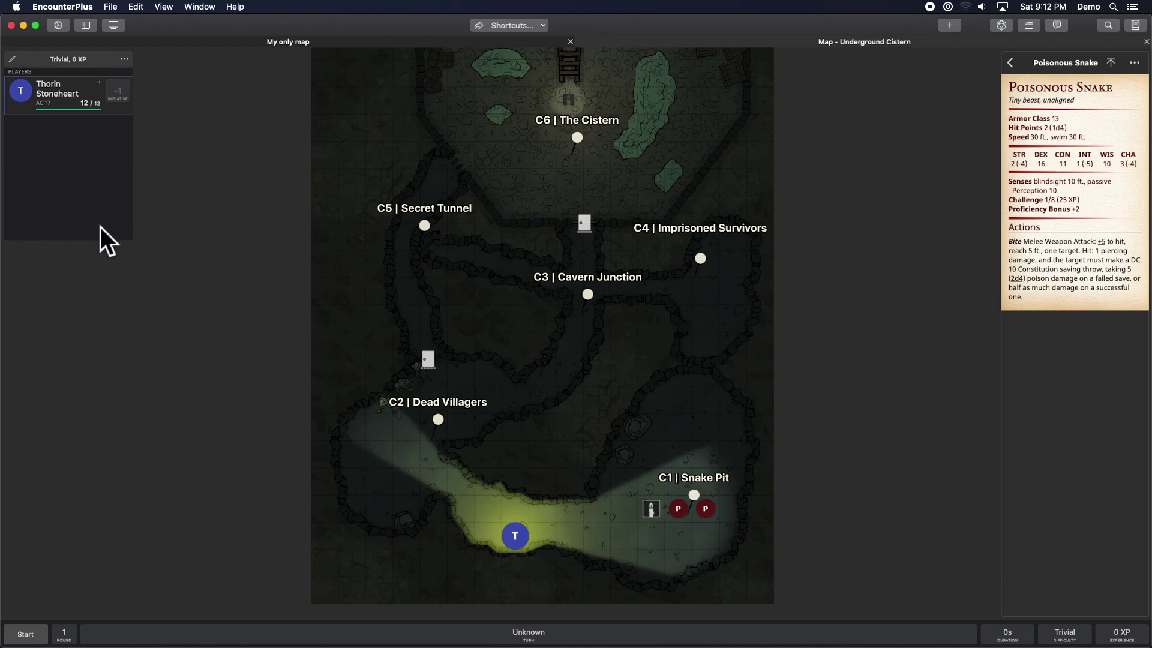
left_click(67, 30)
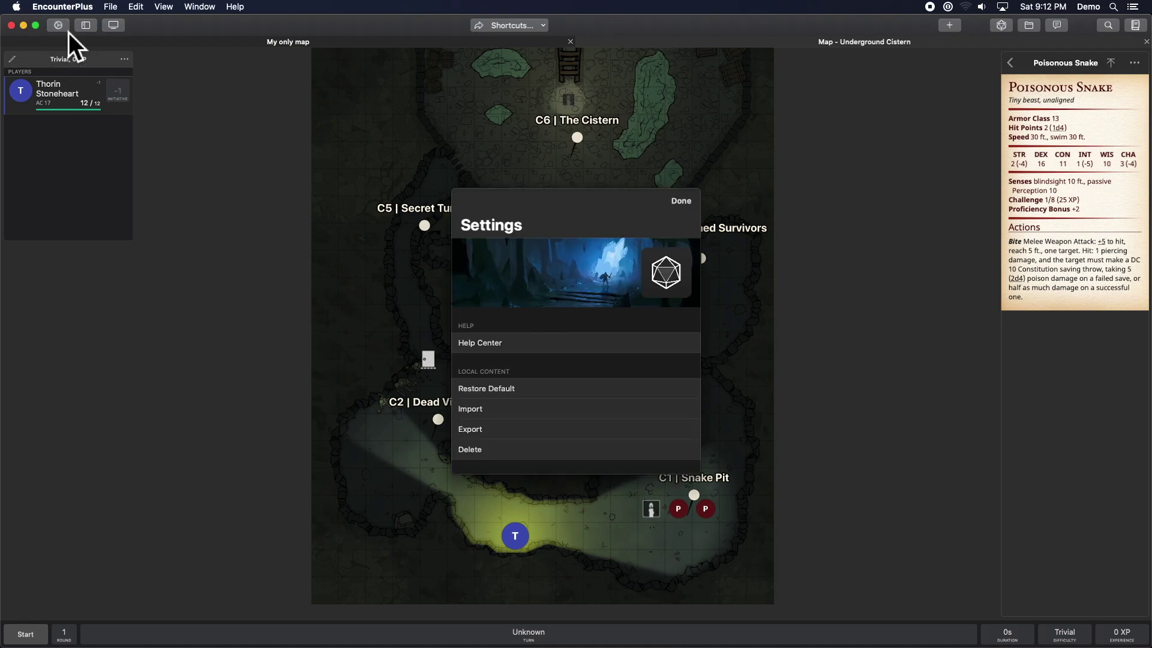
scroll(596, 362, "down", 10)
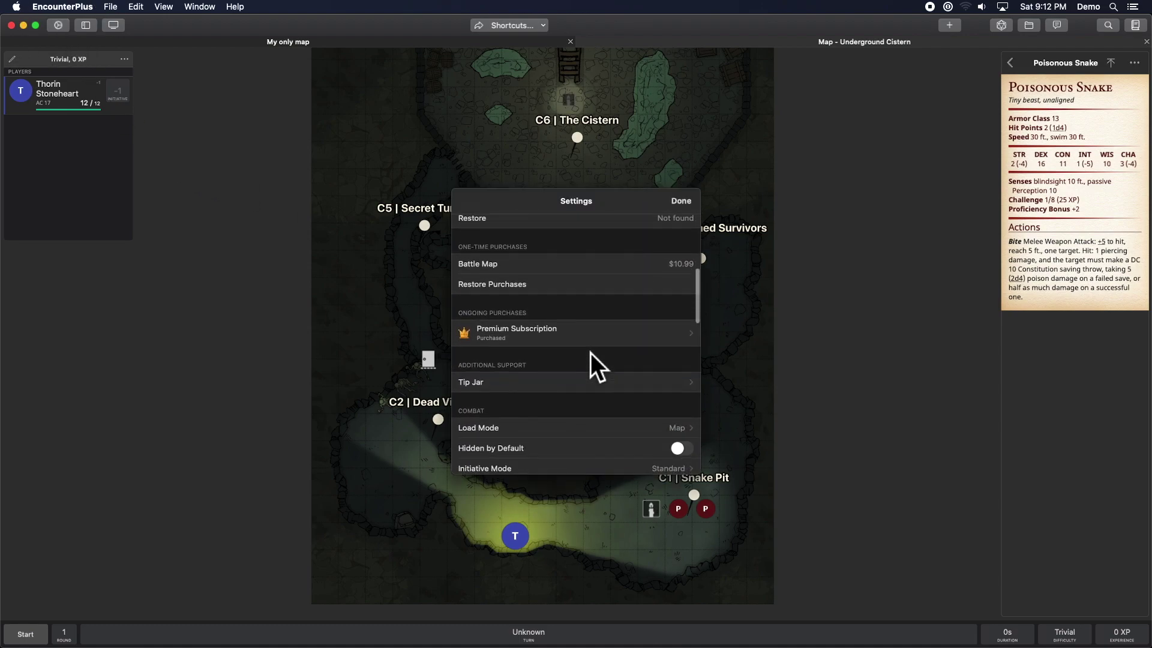
left_click(688, 303)
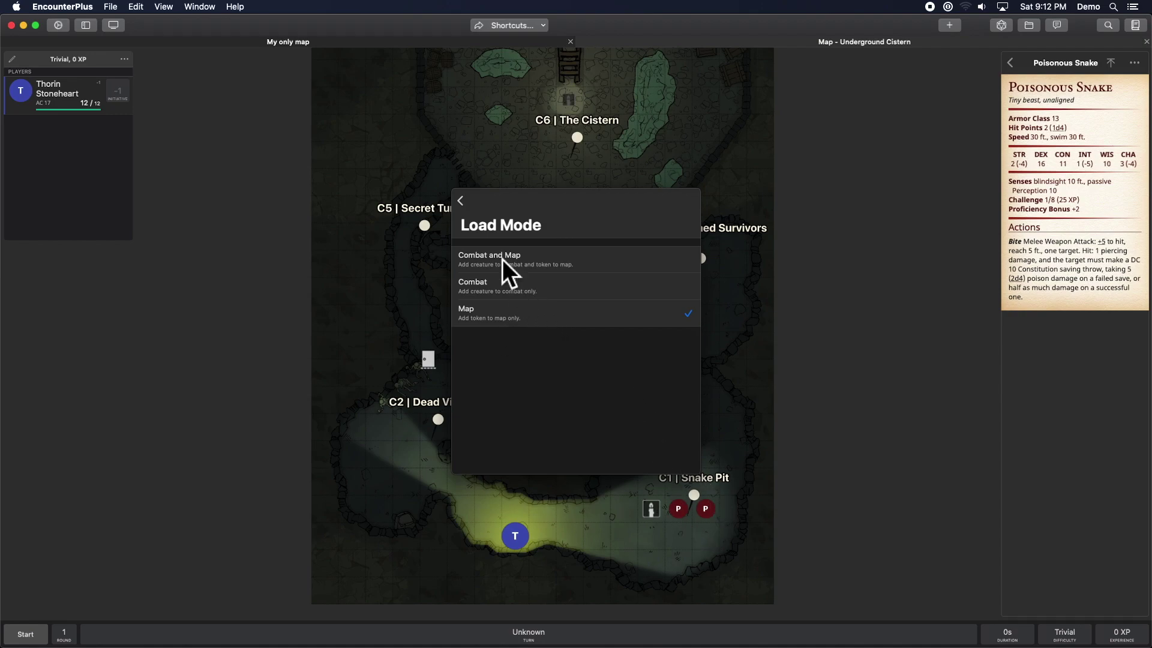
left_click(456, 195)
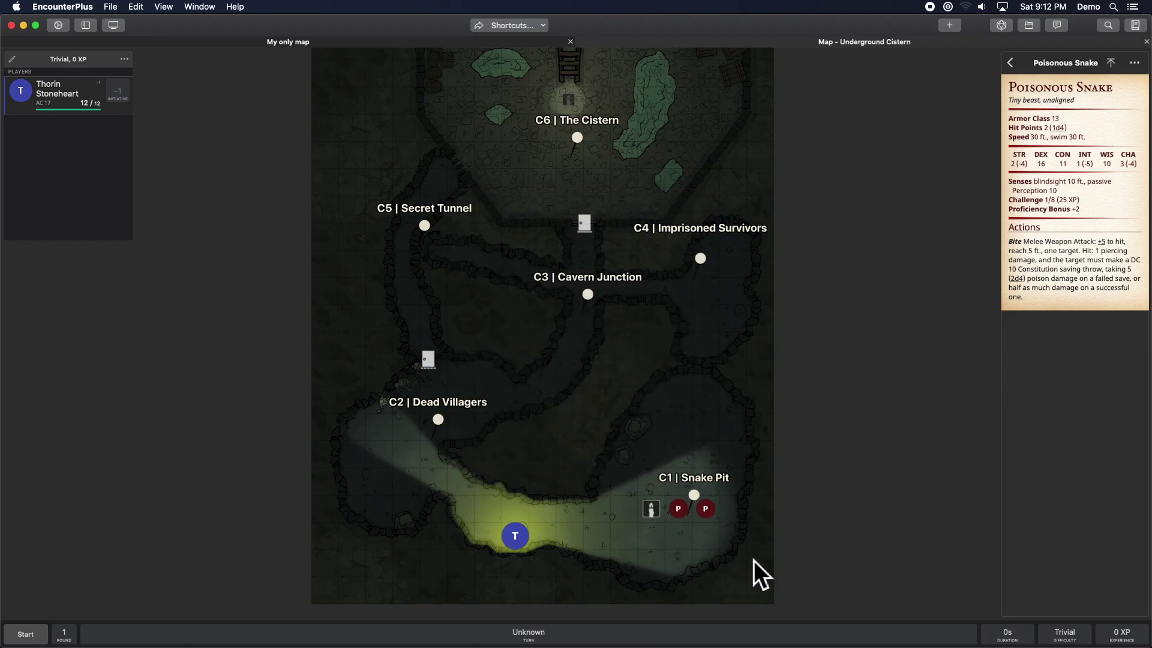
Select the C2 | Dead Villagers and C3 | Cavern Junction markers in turn, and clear the selection
left_click(443, 421)
left_click(588, 296)
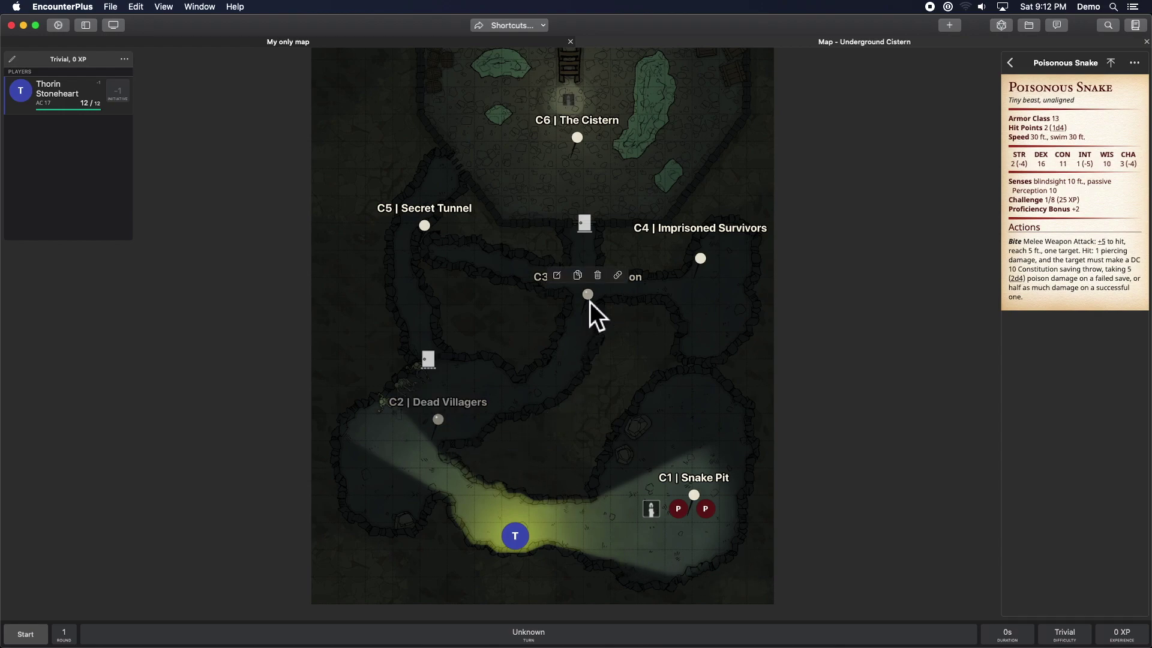
left_click(740, 387)
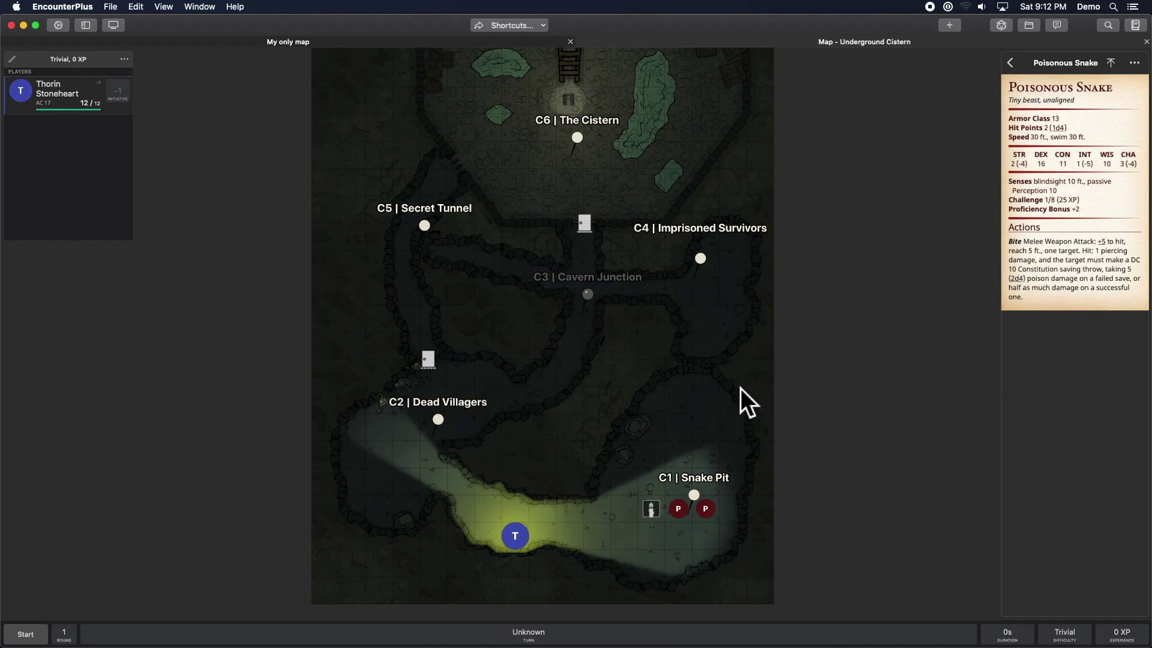
Move the player token beside the C2 | Dead Villagers label near the door, and view the encounter's options without choosing one
left_click(1017, 66)
left_click(1020, 67)
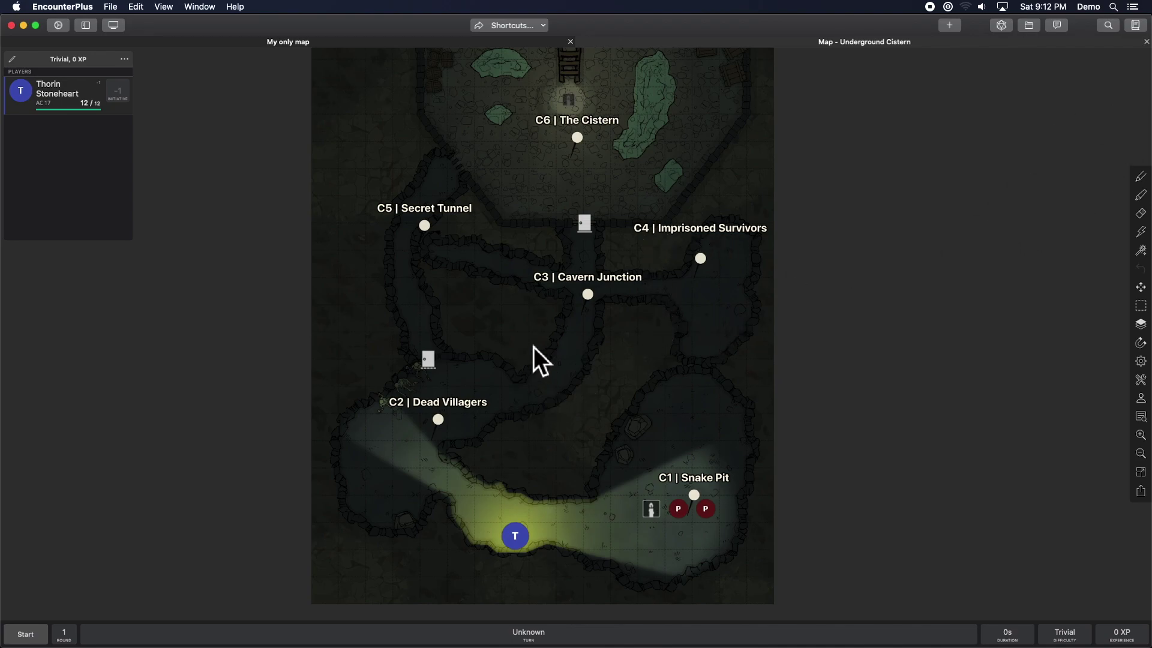
left_click_drag(533, 346, 540, 369)
left_click_drag(513, 551, 410, 416)
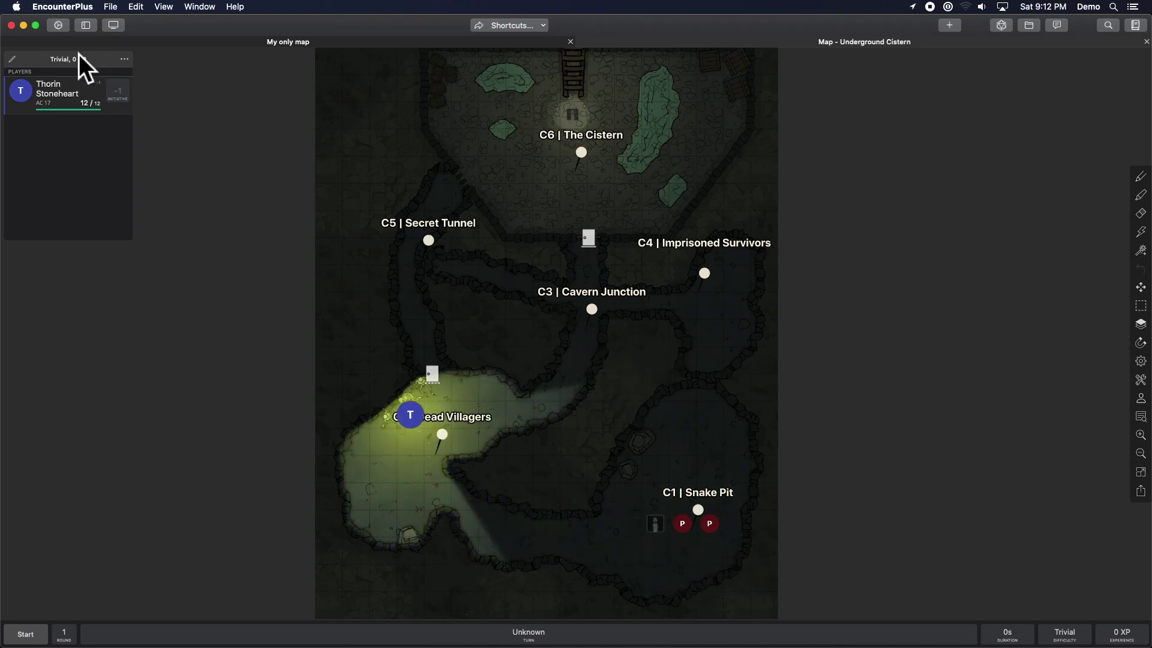
left_click(125, 59)
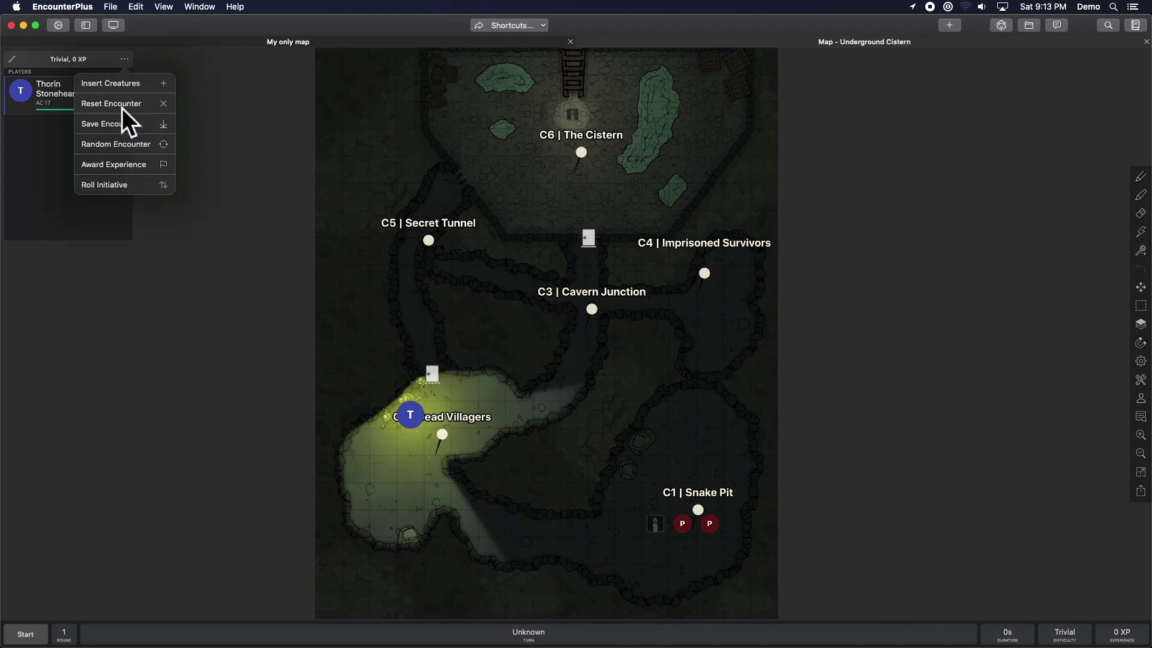
left_click(250, 124)
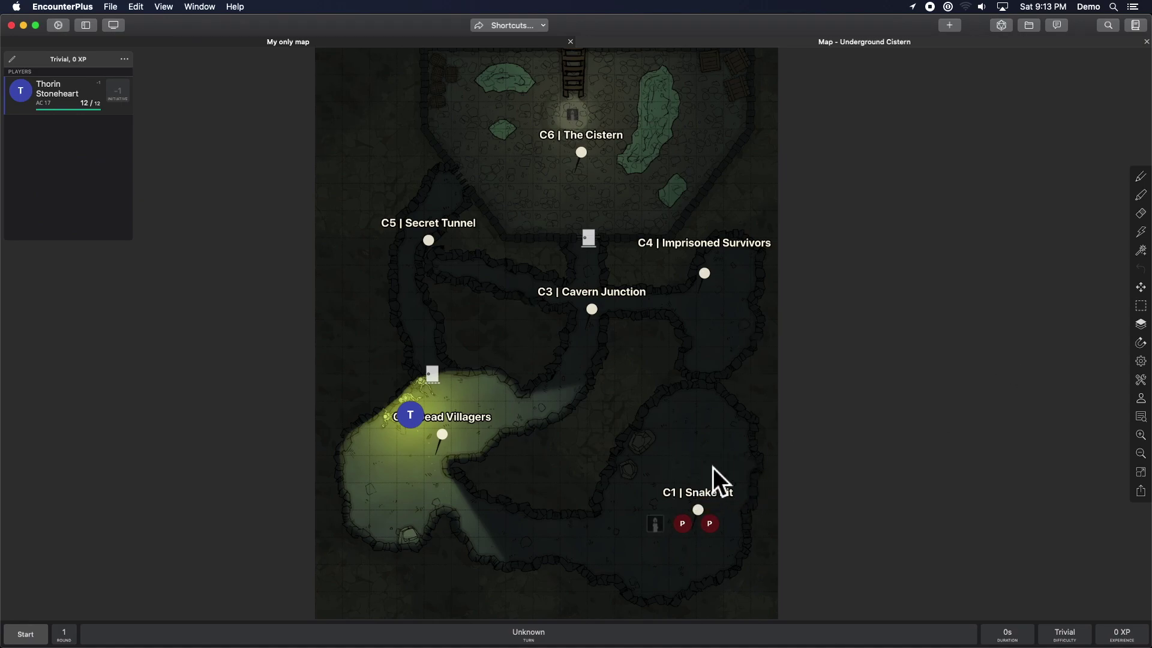
Close the Underground Cistern map and load it again from the Dragons! campaign, closing the campaign contents
left_click(1147, 42)
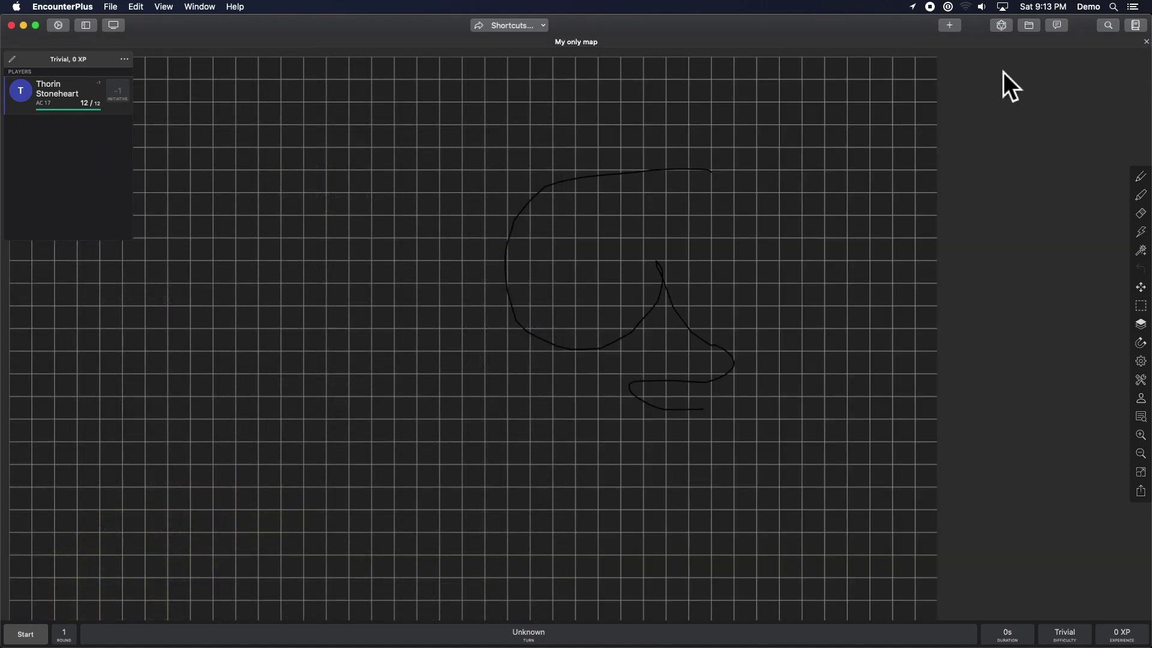
left_click(1136, 27)
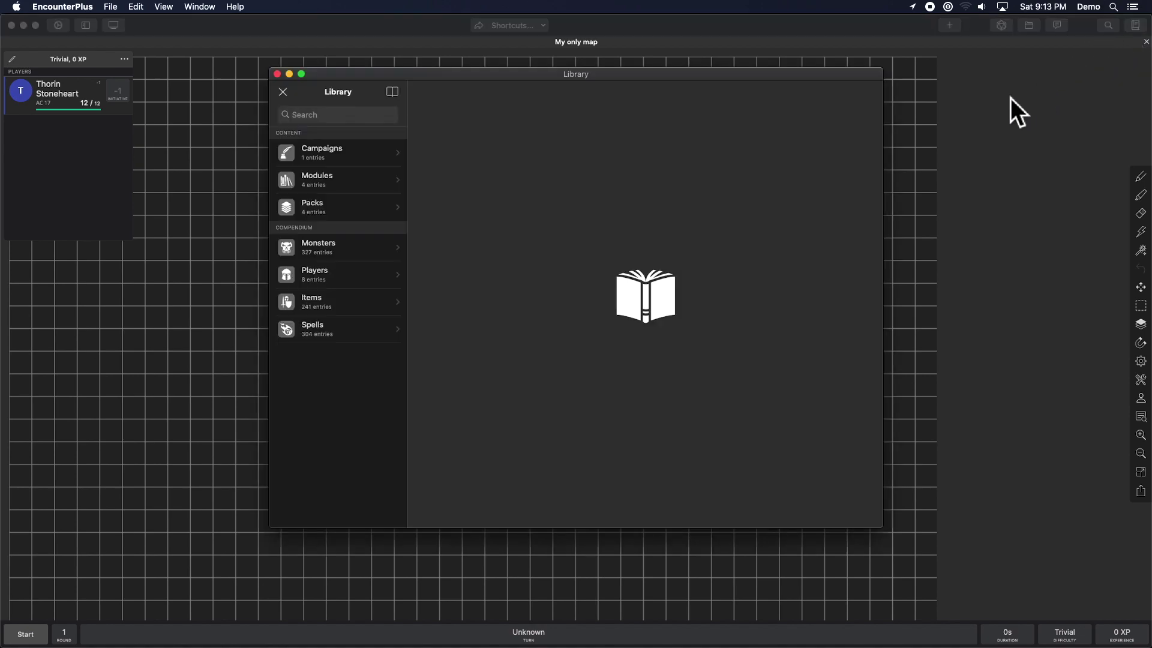
left_click(278, 74)
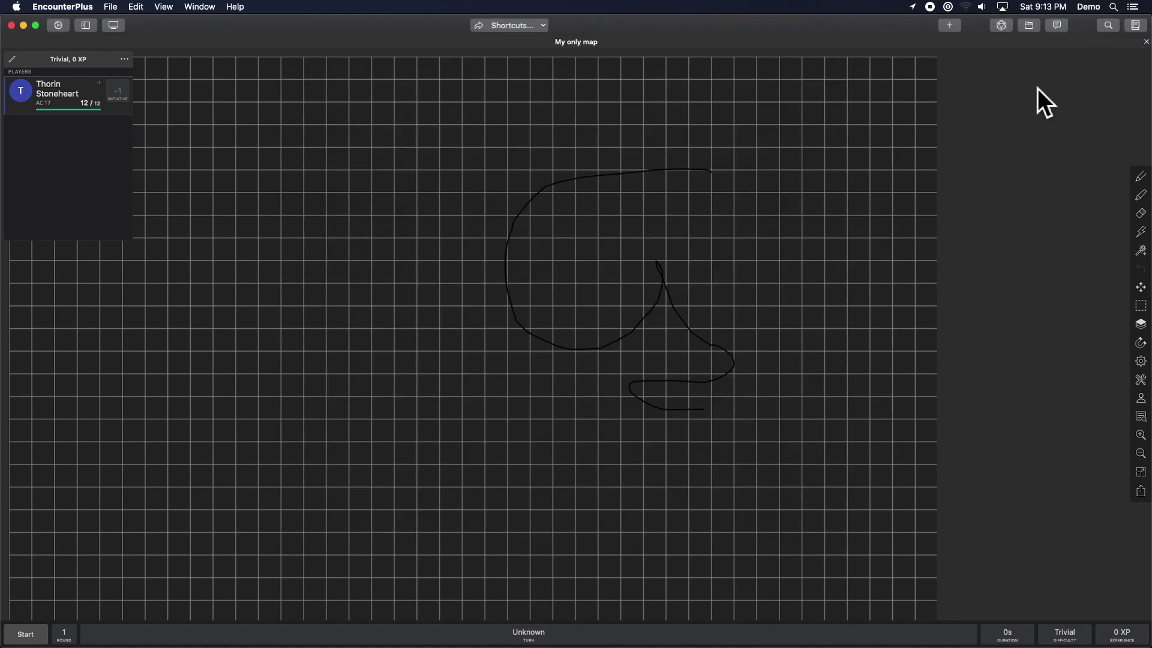
left_click(1029, 30)
left_click(1068, 223)
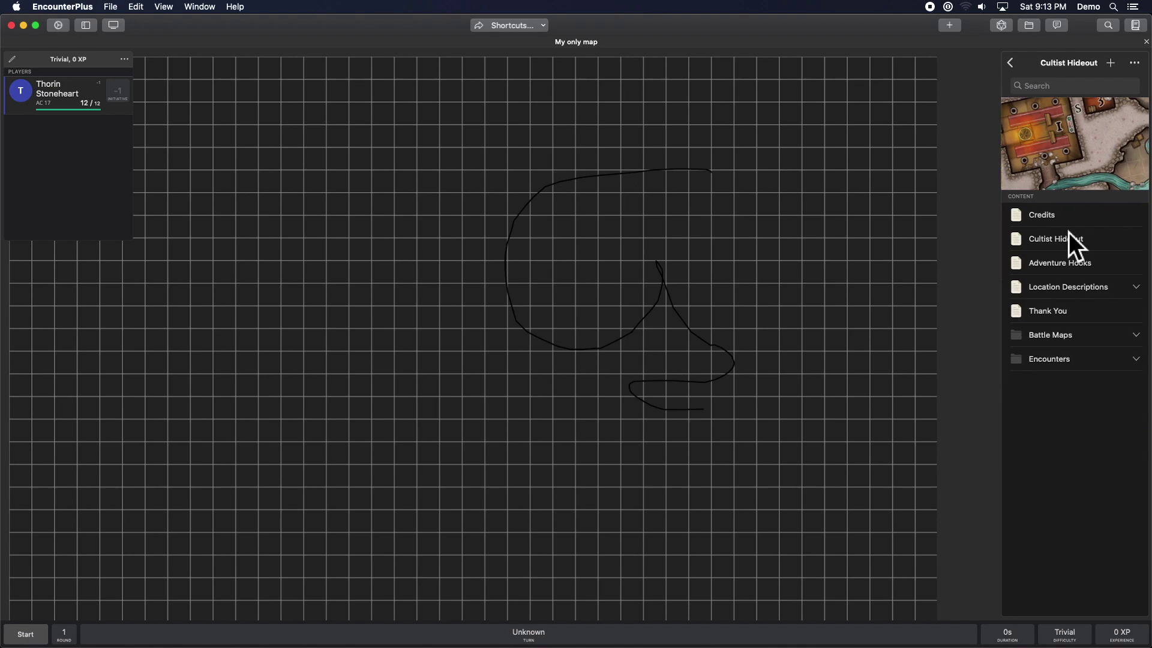
left_click(1013, 62)
left_click(1071, 370)
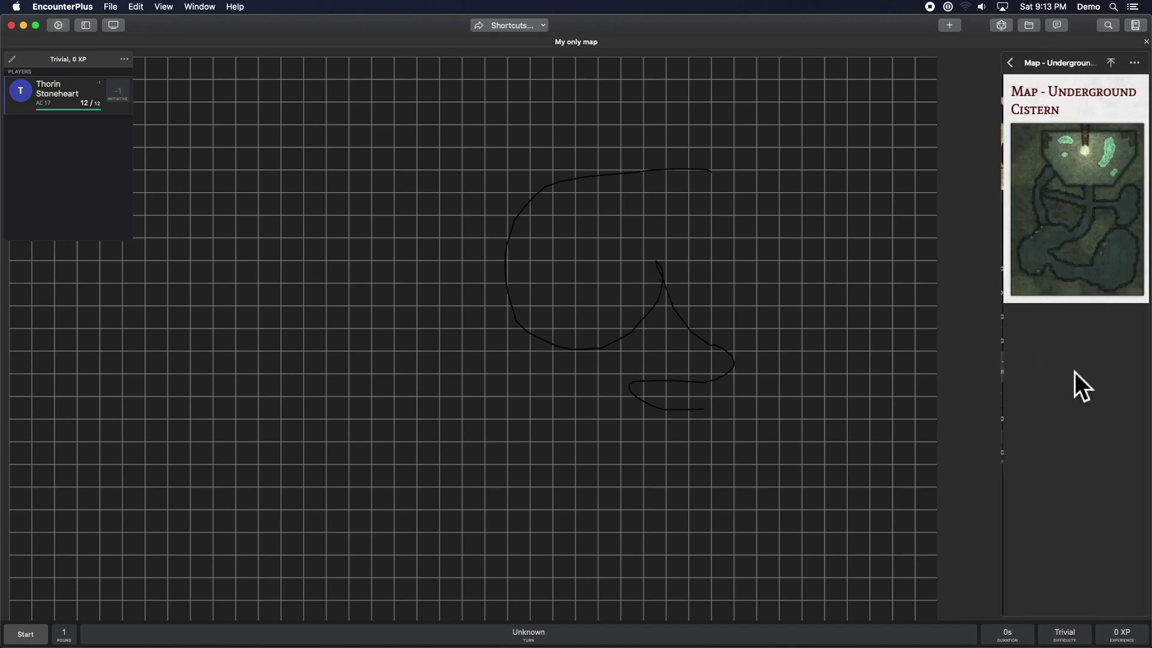
left_click(1111, 64)
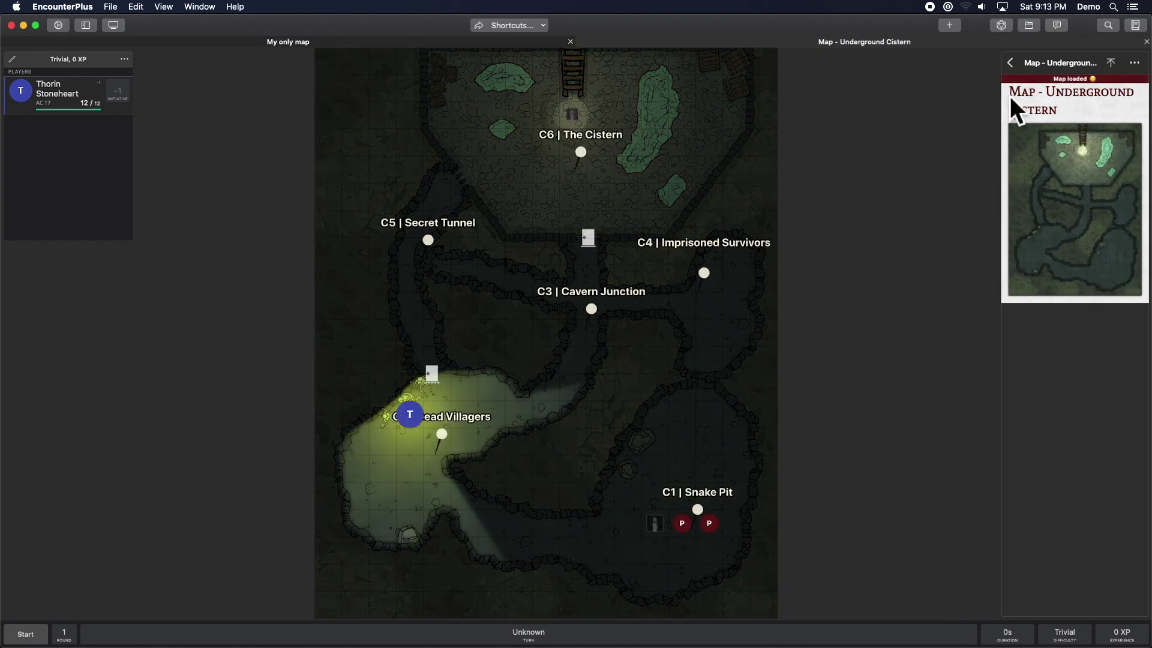
left_click(1011, 62)
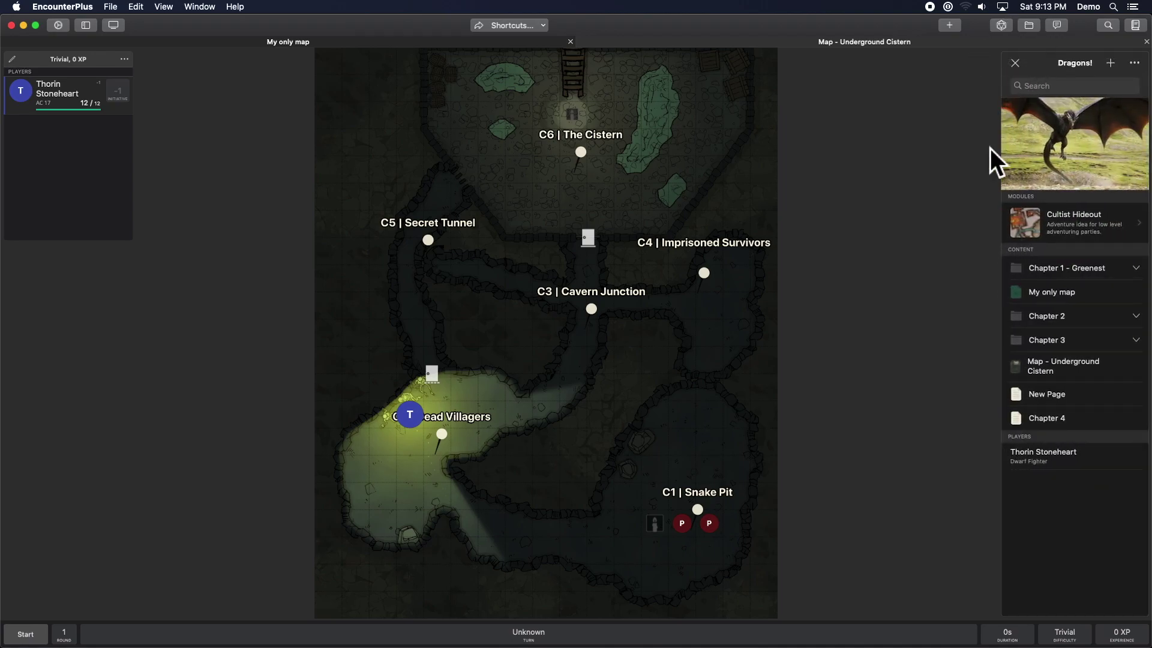
left_click(1015, 63)
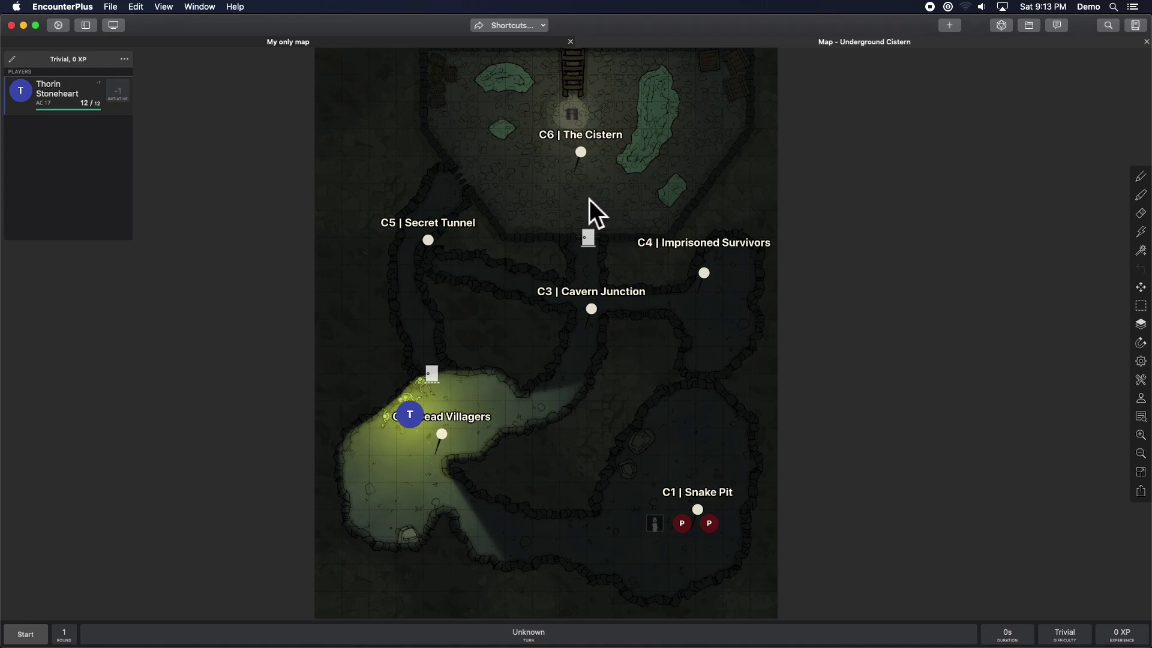
Search the library for goblin and add two Goblins to the map from the Goblin monster entry
left_click(1108, 26)
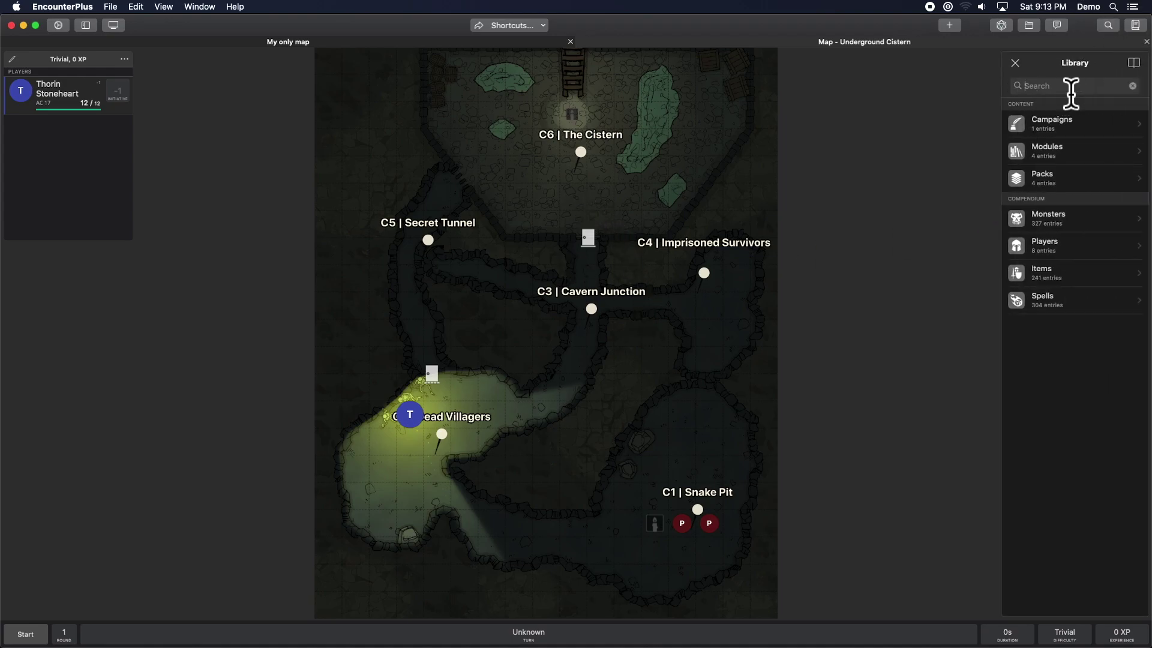
type("goblin")
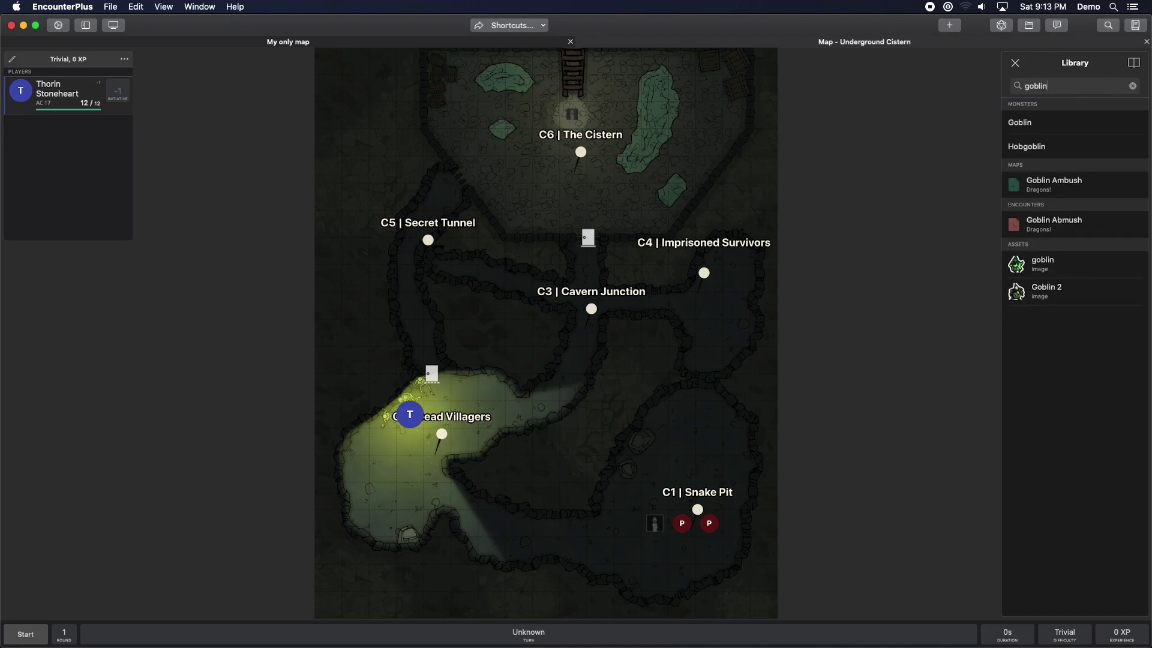
left_click(1061, 118)
left_click(1111, 64)
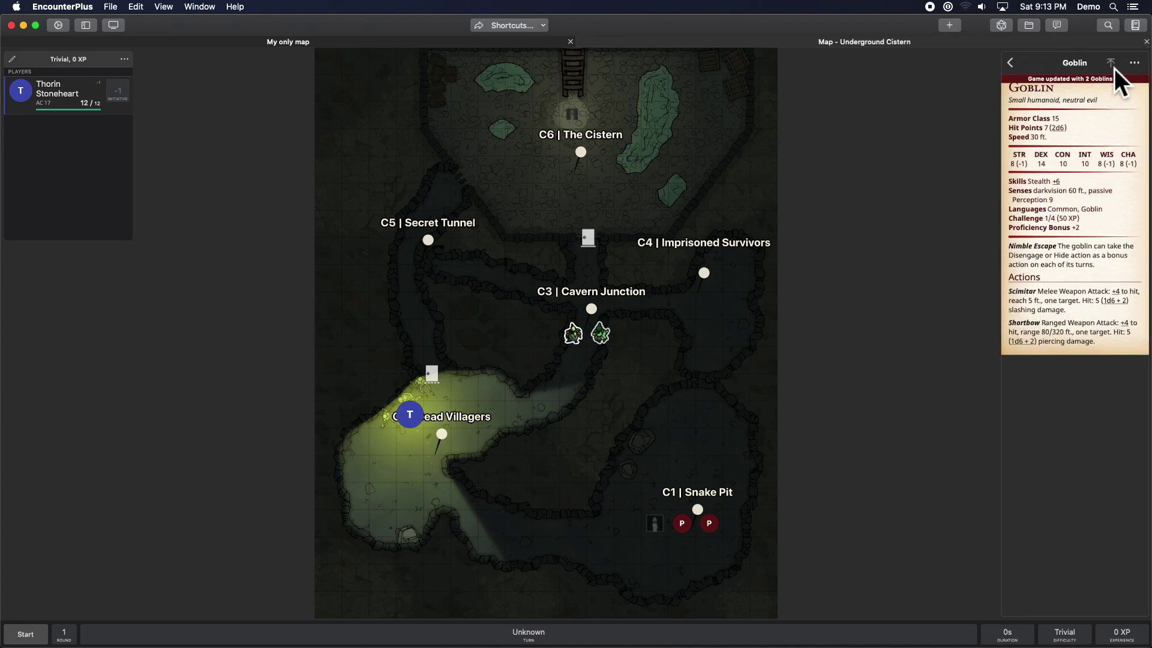
left_click(1015, 64)
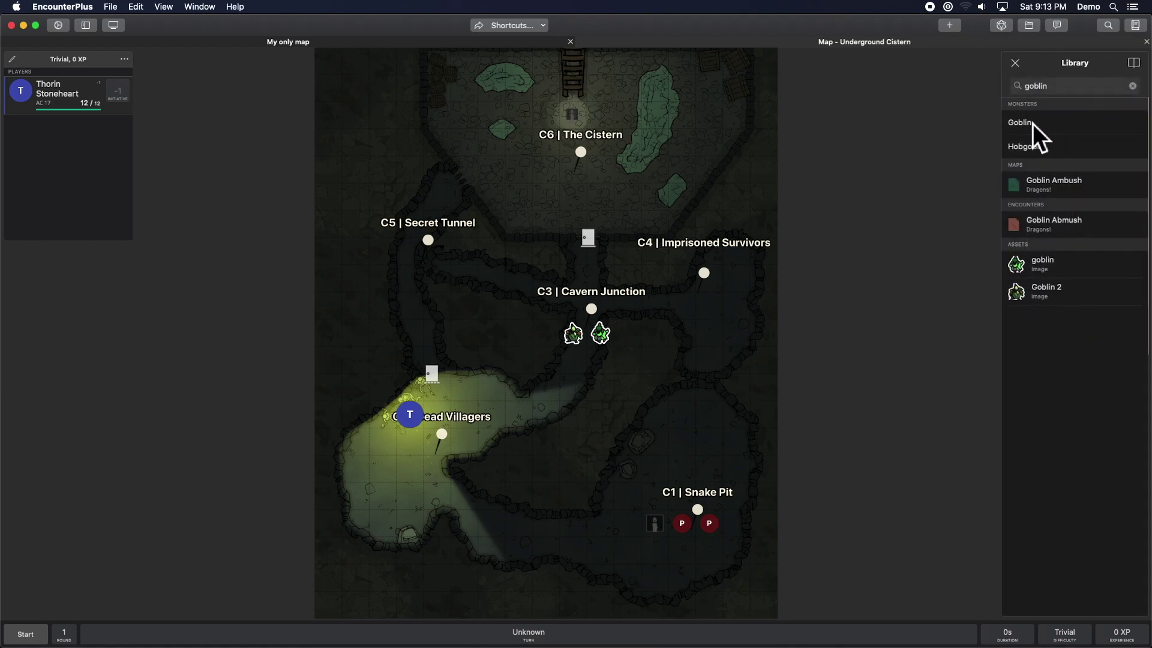
Place another Goblin from the search results at the C3 | Cavern Junction marker, saving the new token outside the combat tracker
left_click_drag(1035, 124, 581, 310)
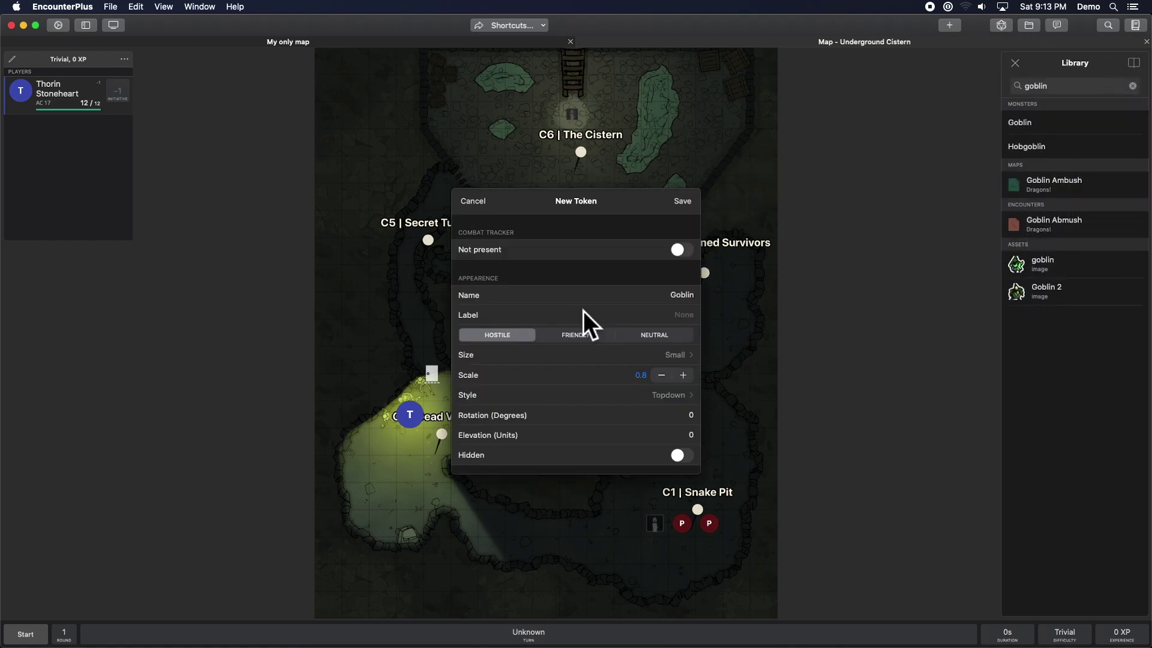
scroll(599, 369, "down", 5)
scroll(582, 343, "up", 8)
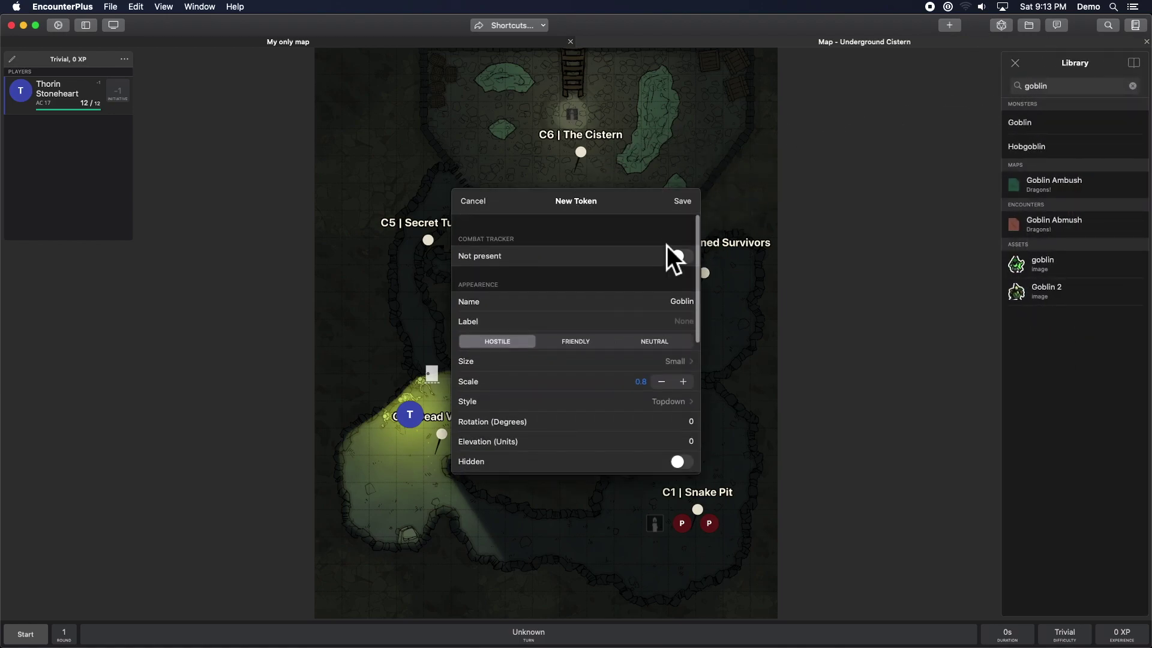
left_click(682, 201)
Move the two illustrated goblins and the G token into the C4 | Imprisoned Survivors chamber, and close the library
left_click_drag(599, 336, 711, 337)
scroll(598, 323, "up", 1)
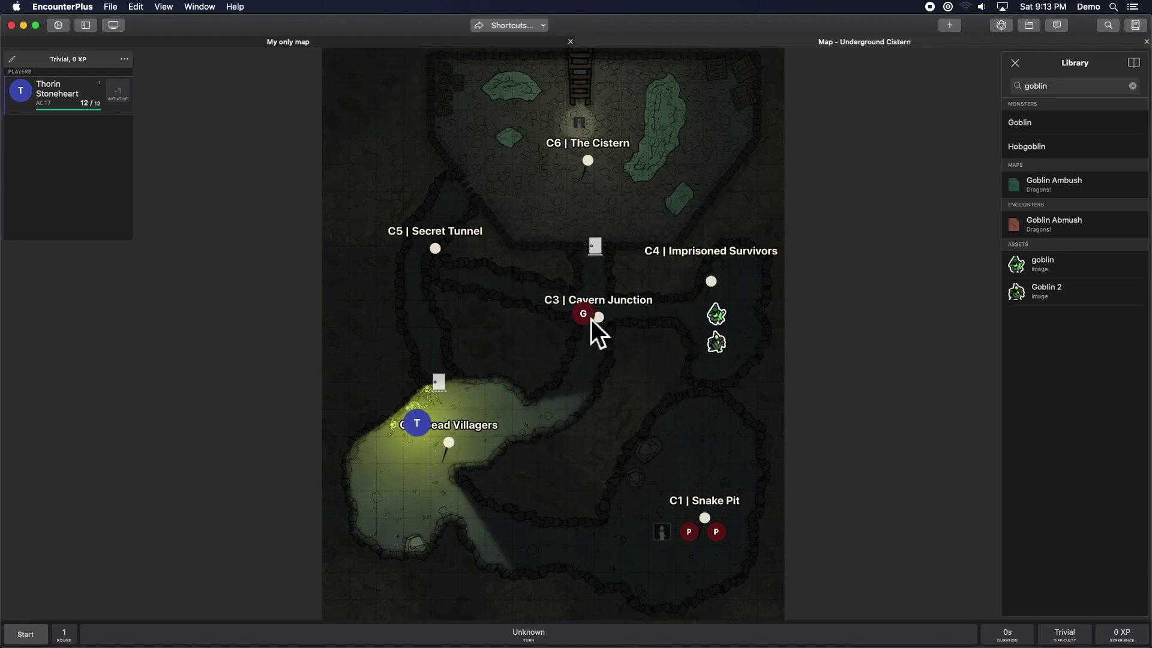
left_click_drag(585, 314, 749, 297)
left_click(1016, 63)
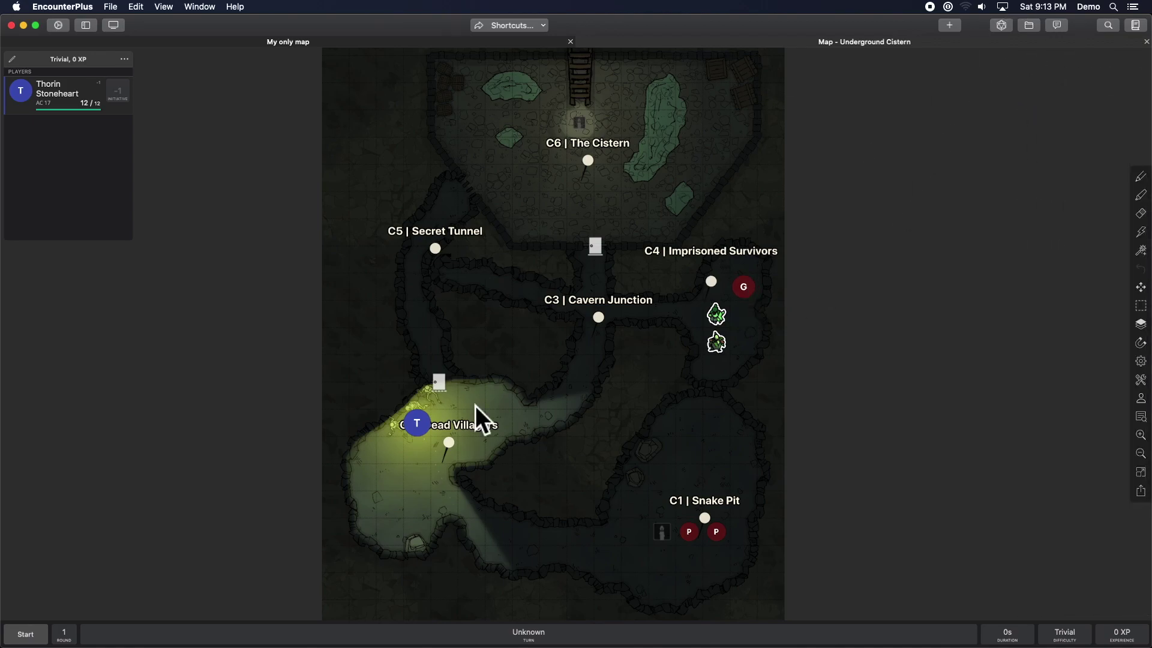
Switch to the player view and move the player token from C2 | Dead Villagers into the passage leading to the Snake Pit
scroll(866, 414, "down", 2)
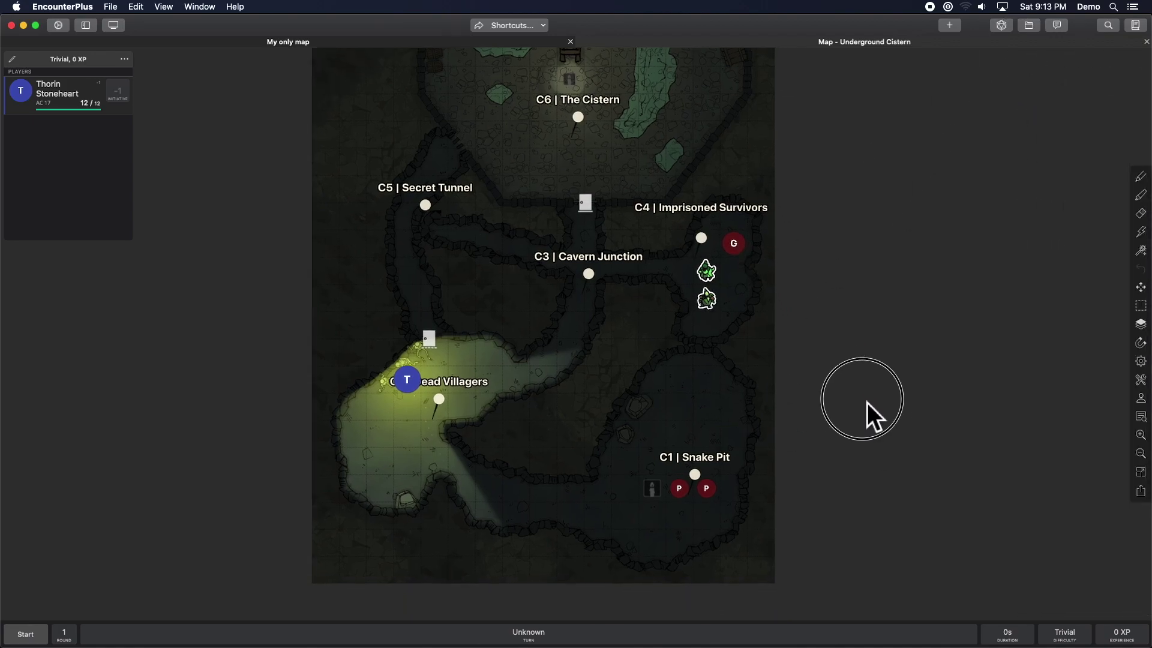
left_click(1141, 397)
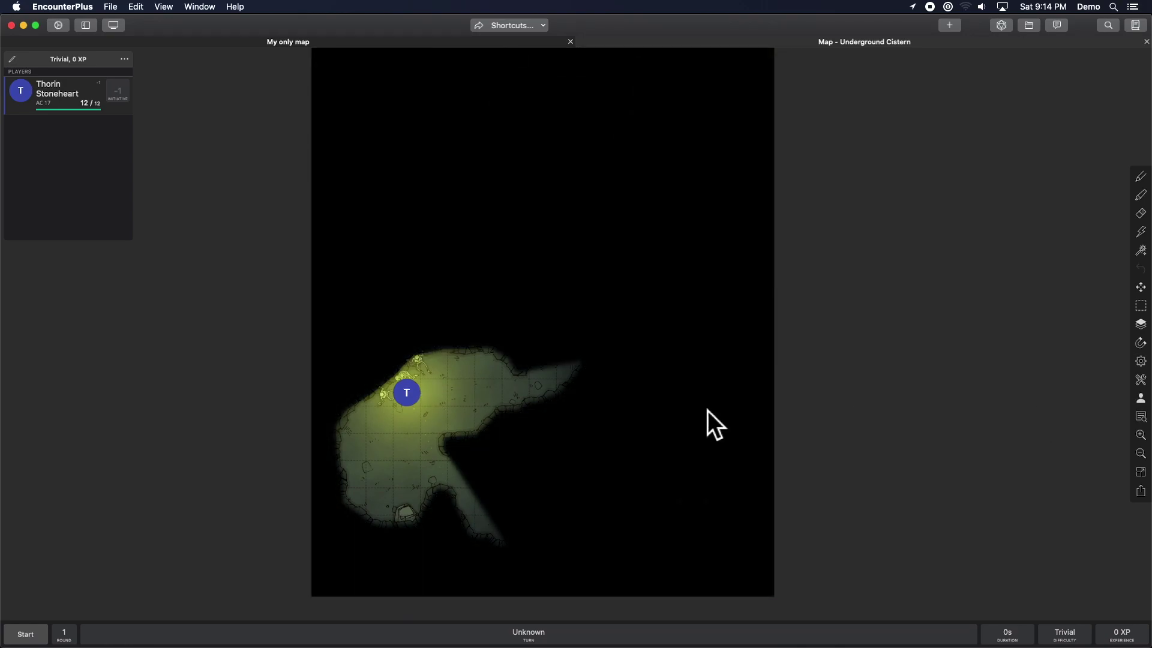
left_click_drag(408, 407, 479, 520)
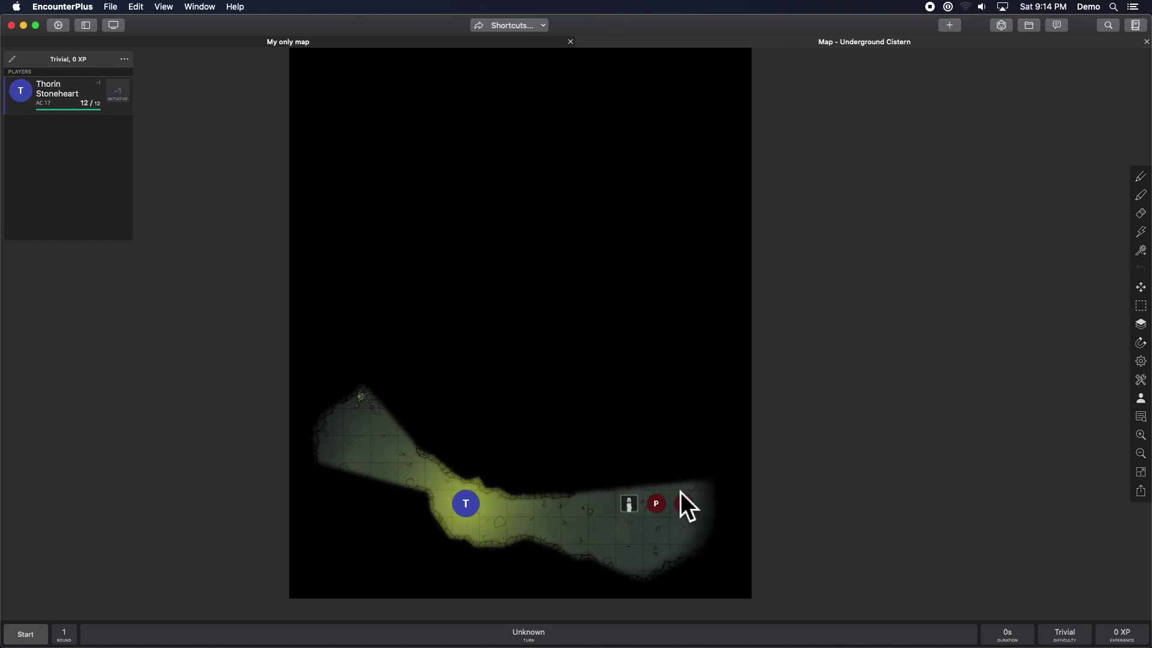
left_click_drag(474, 506, 502, 528)
Review the Hidden by Default option in the Combat settings without changing it, and close the settings
left_click(58, 25)
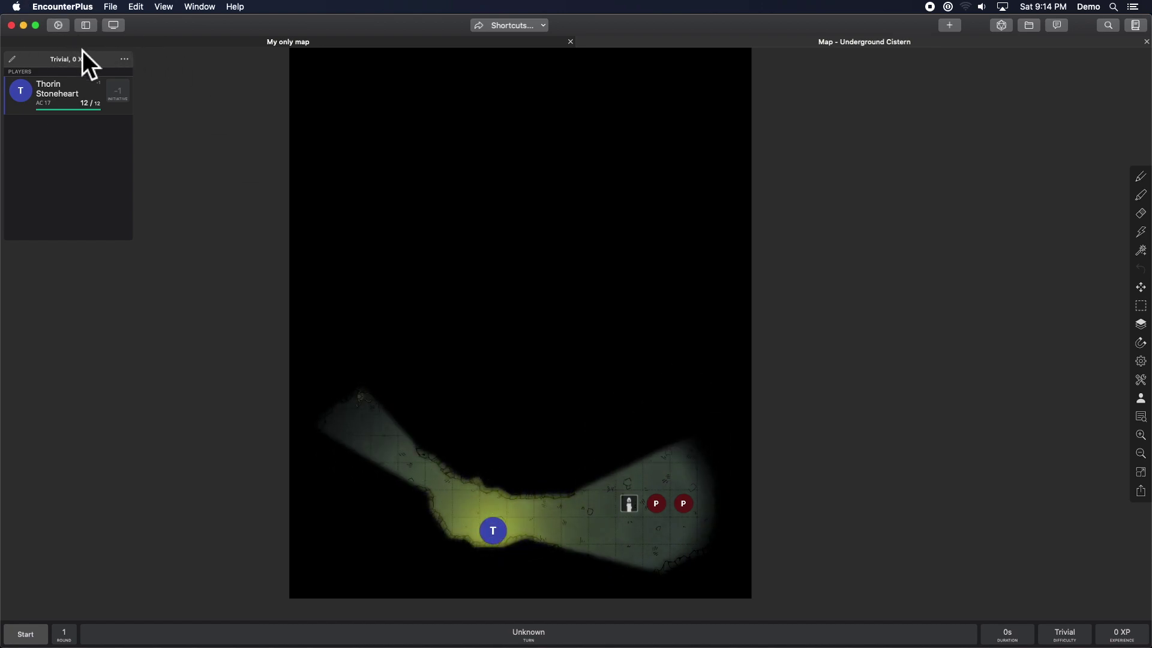
scroll(552, 398, "down", 15)
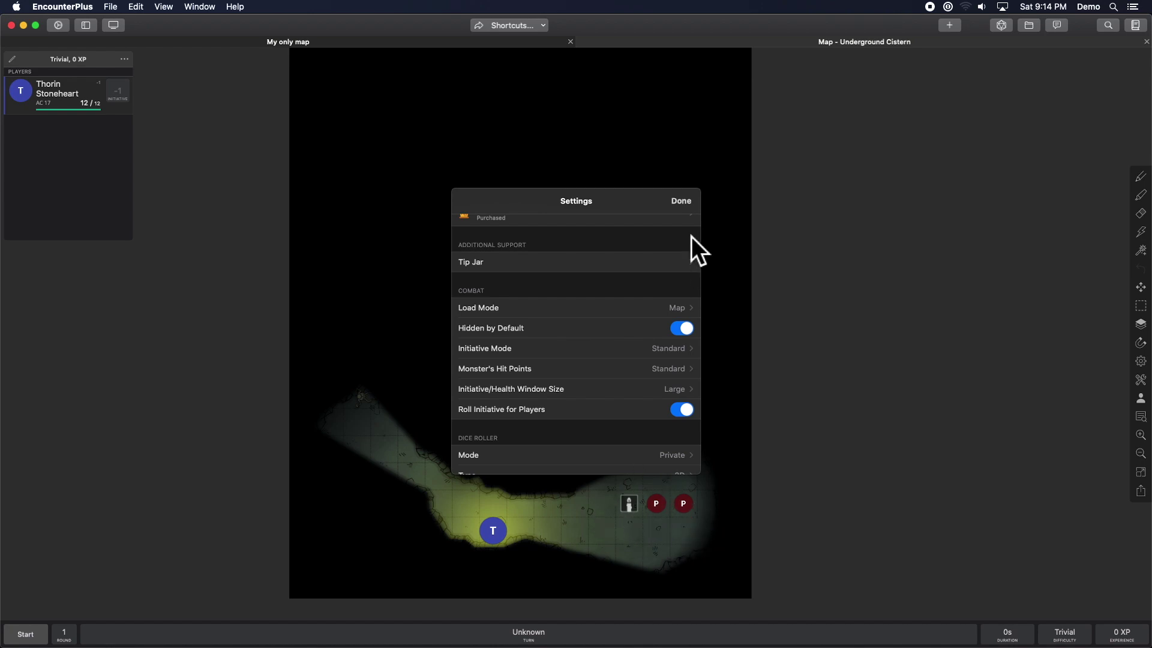
left_click(686, 204)
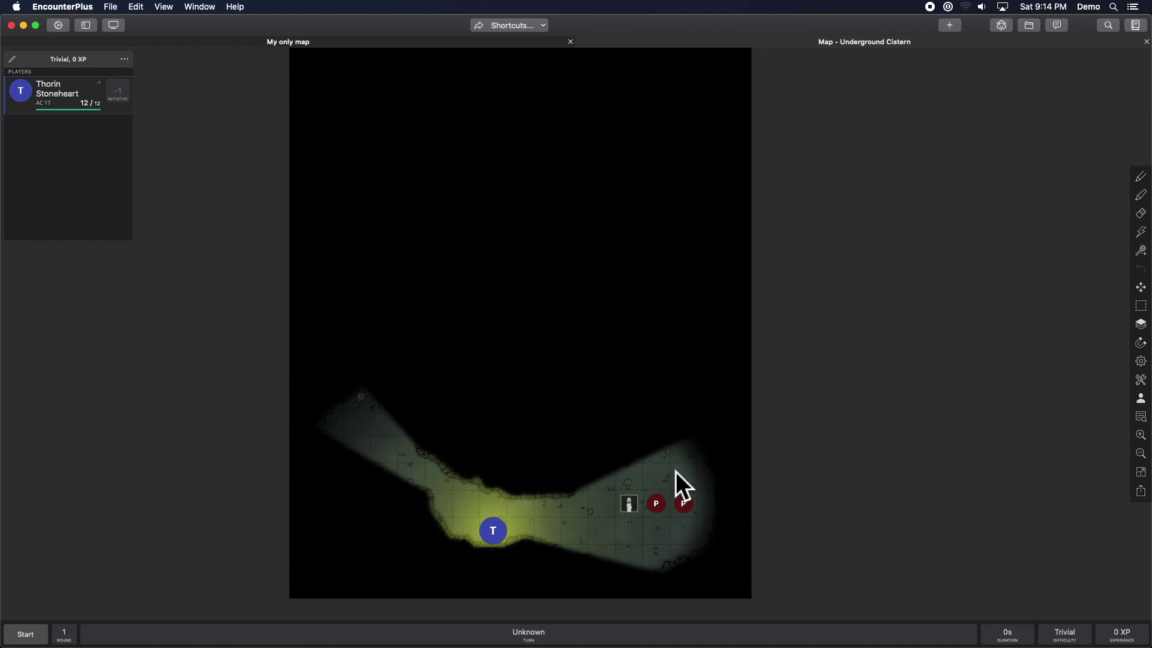
Turn off the player view, select the two snake tokens at C1 | Snake Pit together and hide them from players
left_click(1141, 399)
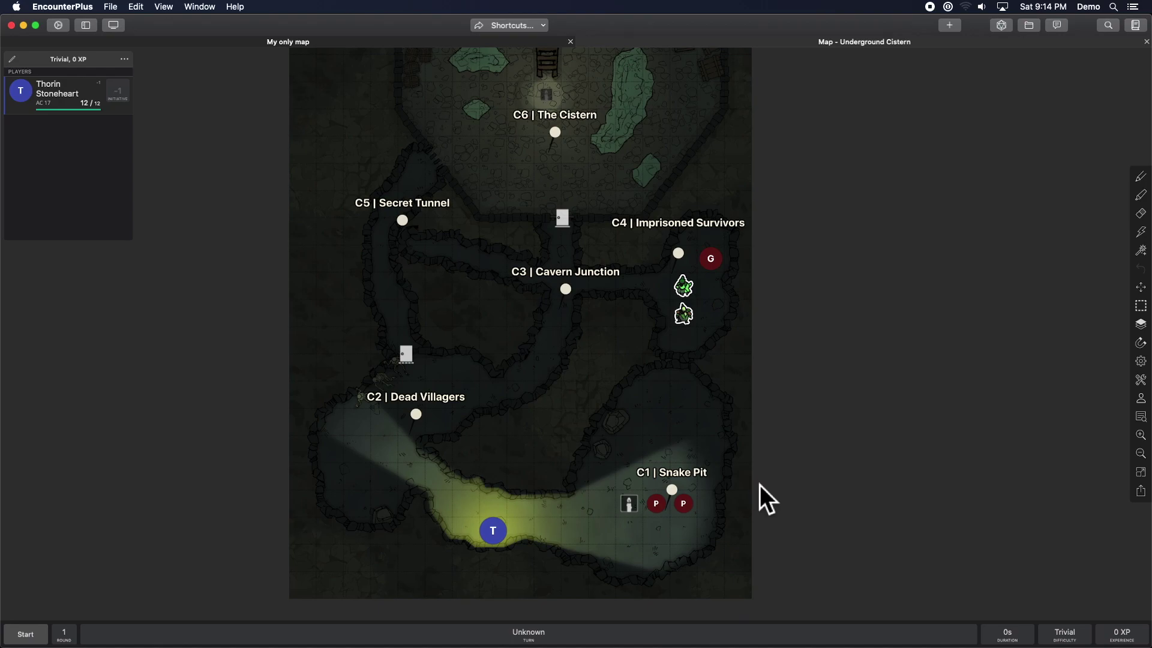
left_click(639, 482)
left_click(1077, 345)
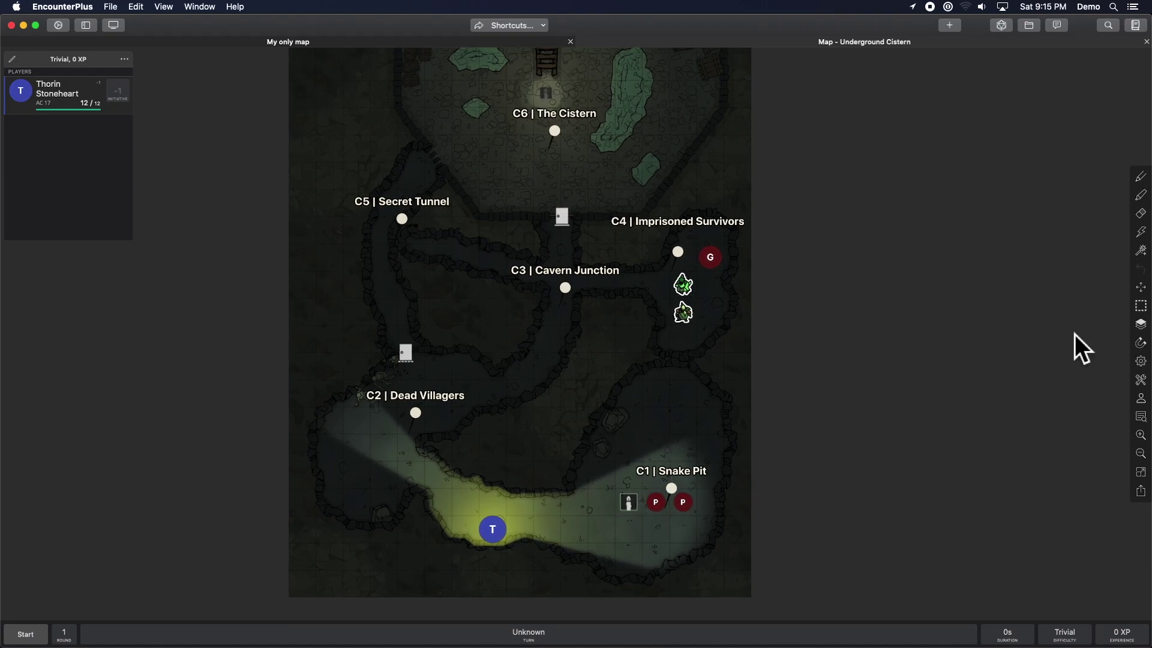
left_click_drag(624, 465, 712, 534)
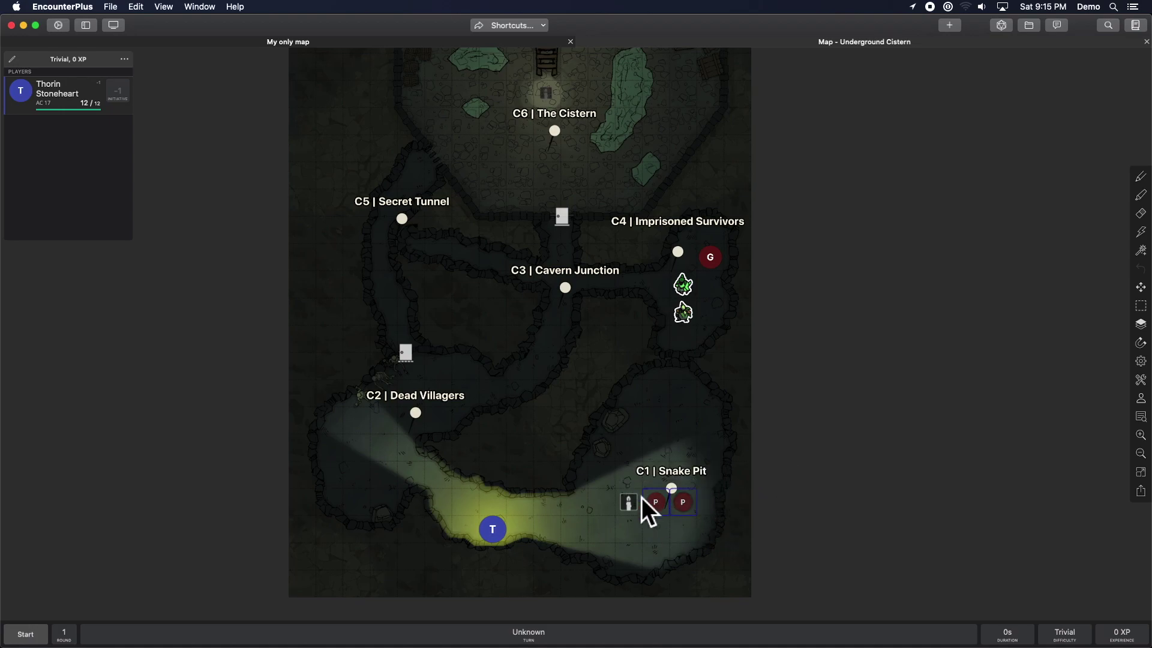
Return the player token to C2 | Dead Villagers, switch to the player view, and move the token into the Snake Pit
left_click_drag(505, 528, 393, 403)
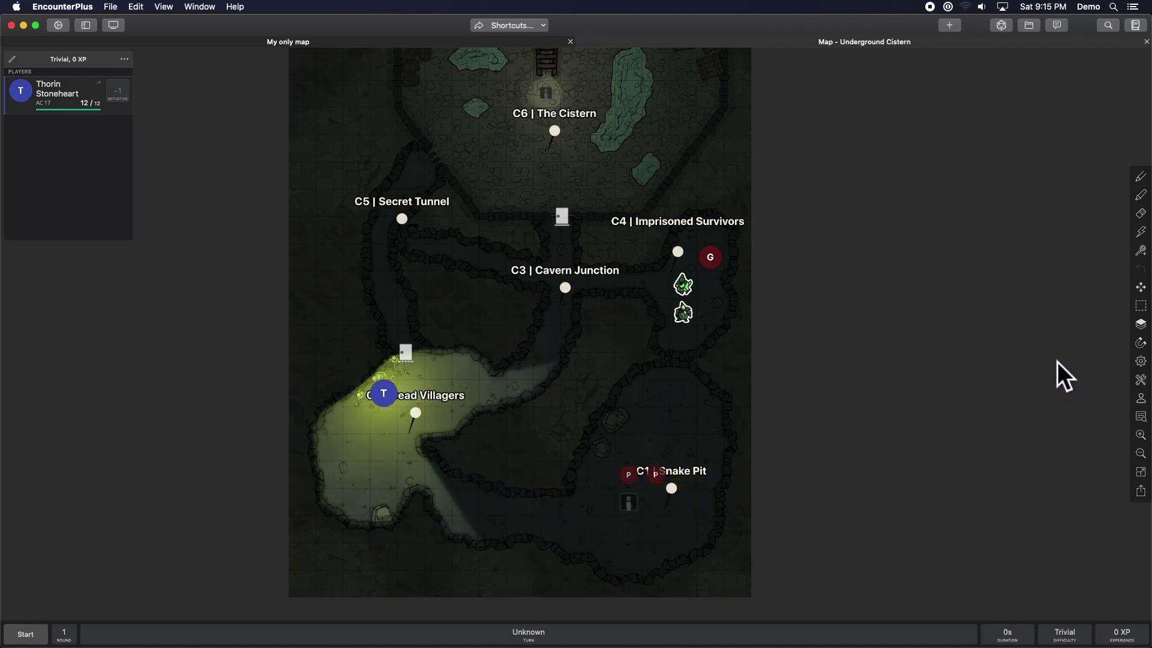
left_click(1141, 398)
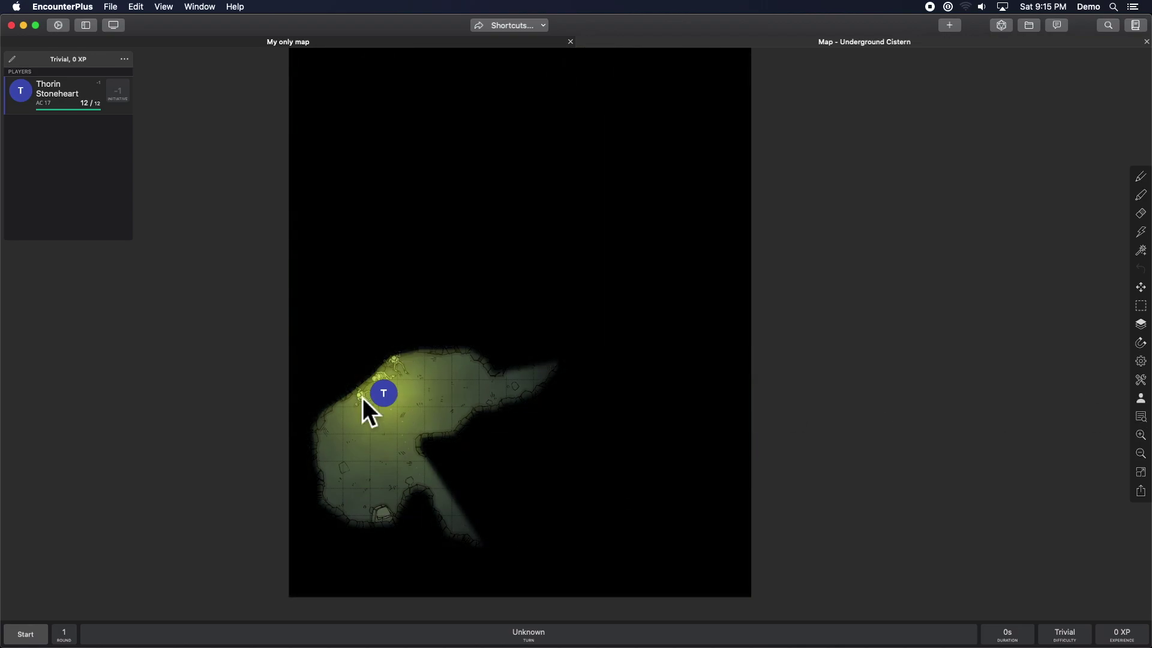
left_click_drag(387, 403, 639, 531)
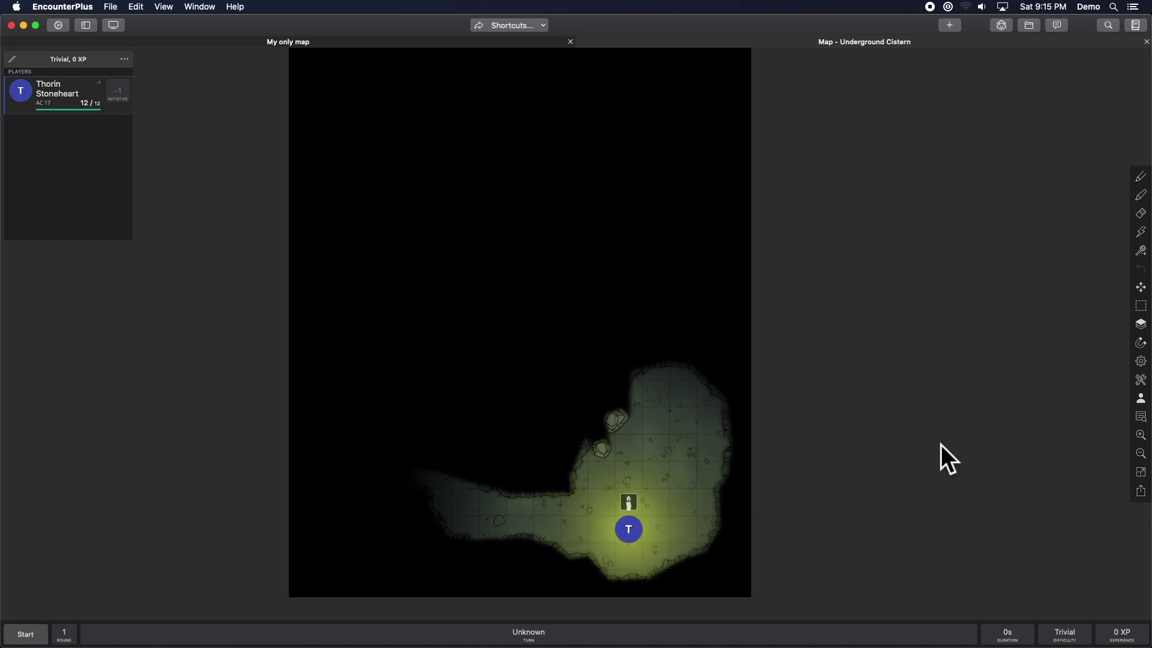
Leave the player view, reveal the two snake tokens in the Snake Pit, and add both to the combat tracker
left_click(1142, 399)
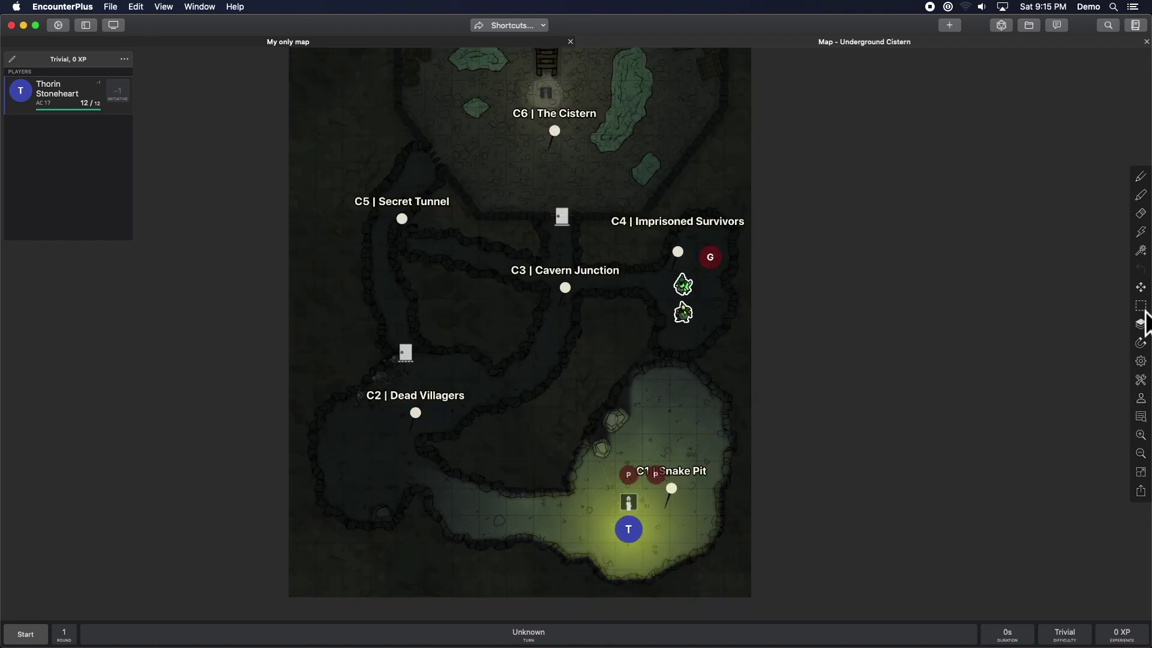
left_click_drag(601, 456, 697, 491)
left_click(646, 451)
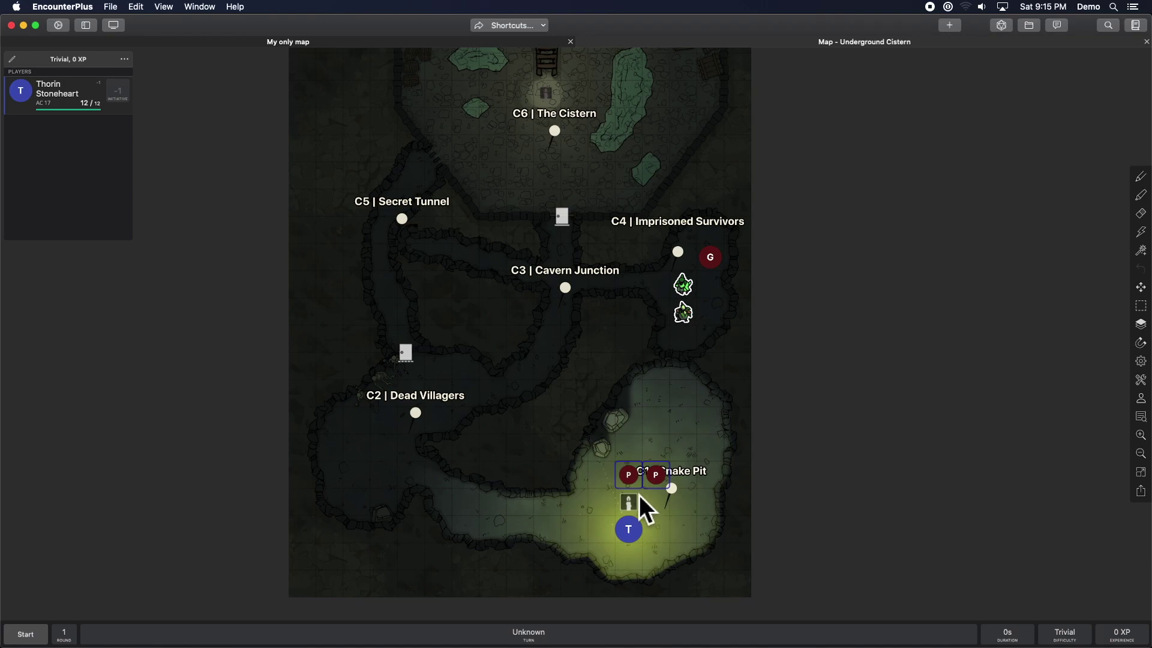
left_click(631, 484)
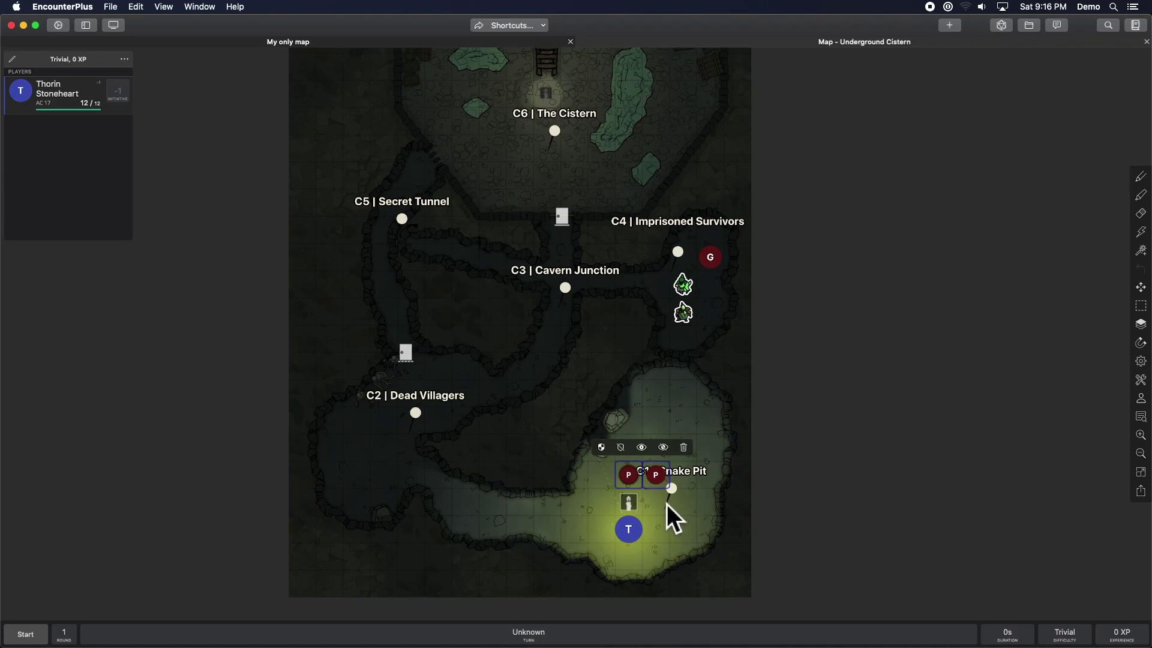
left_click(603, 450)
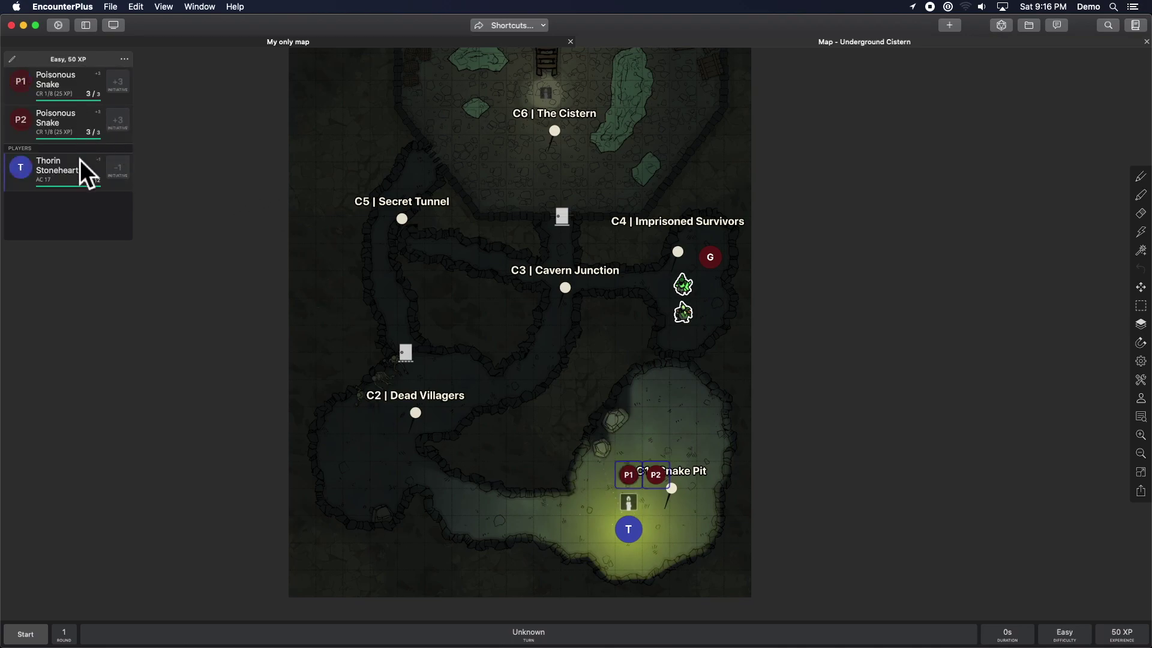
Start the combat, roll initiative for all inactive creatures, and stop the combat
left_click(35, 633)
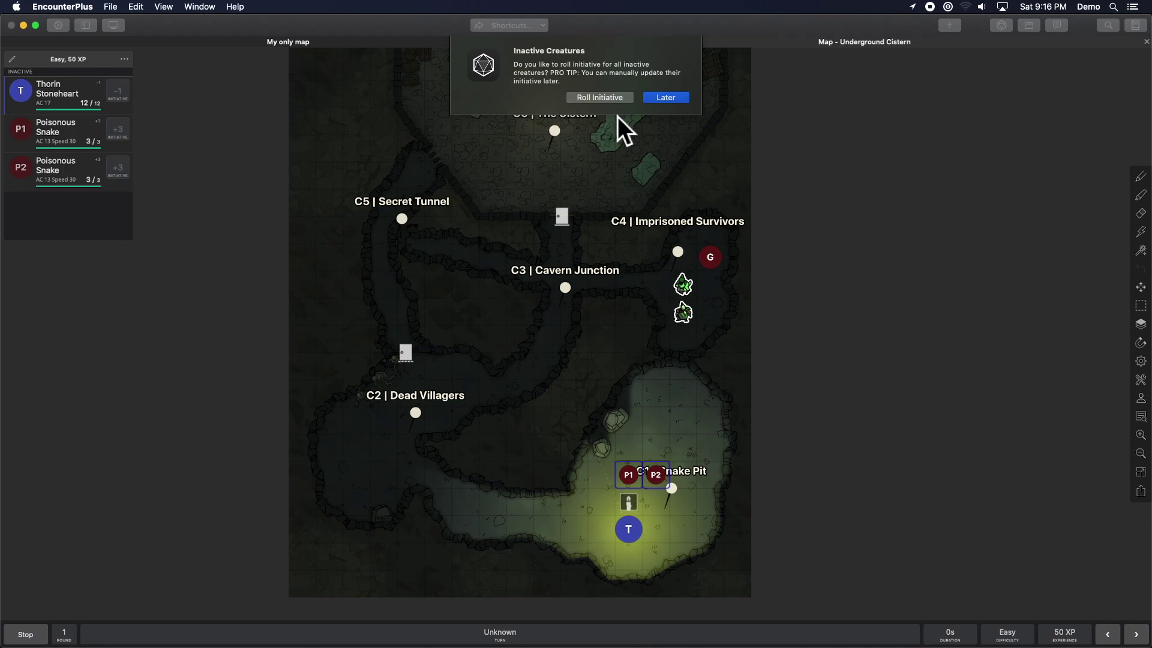
left_click(594, 100)
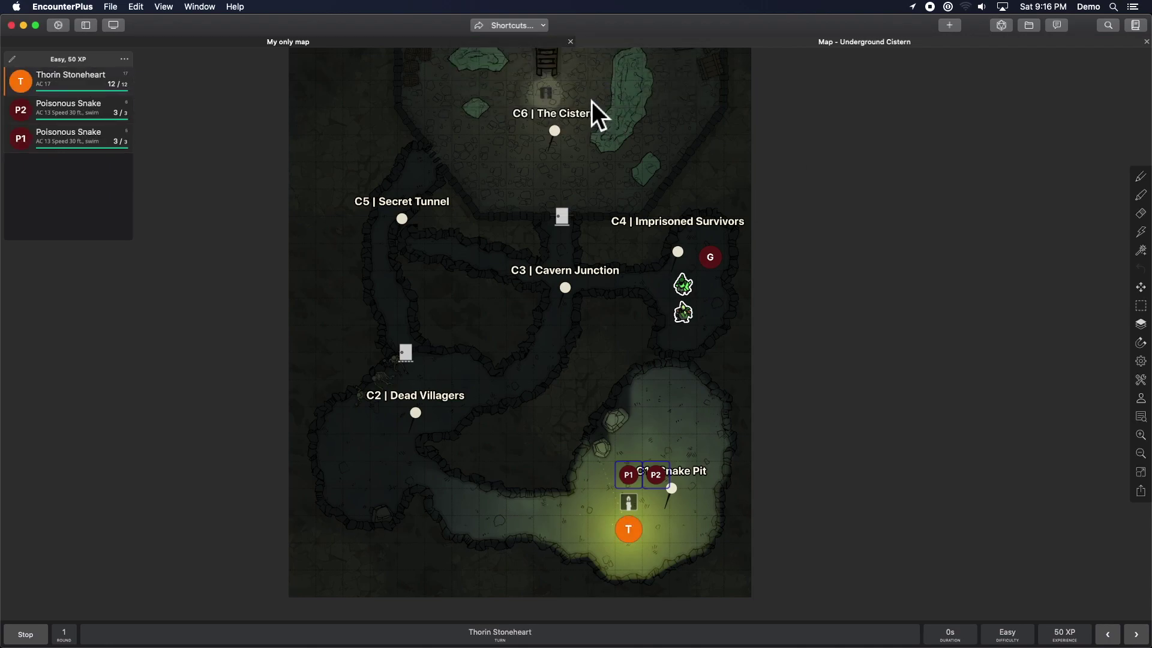
left_click(25, 635)
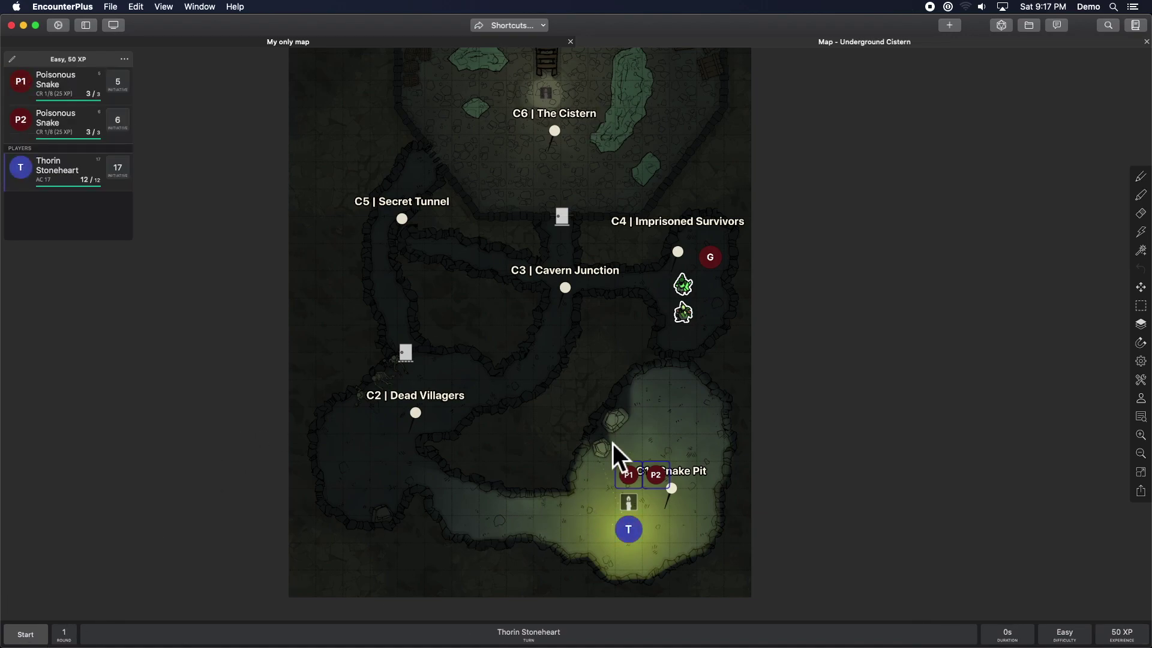
Clear the snake selection and apply 5 damage to the P1 Poisonous Snake from its token on the map
left_click(692, 442)
left_click(635, 476)
left_click(660, 454)
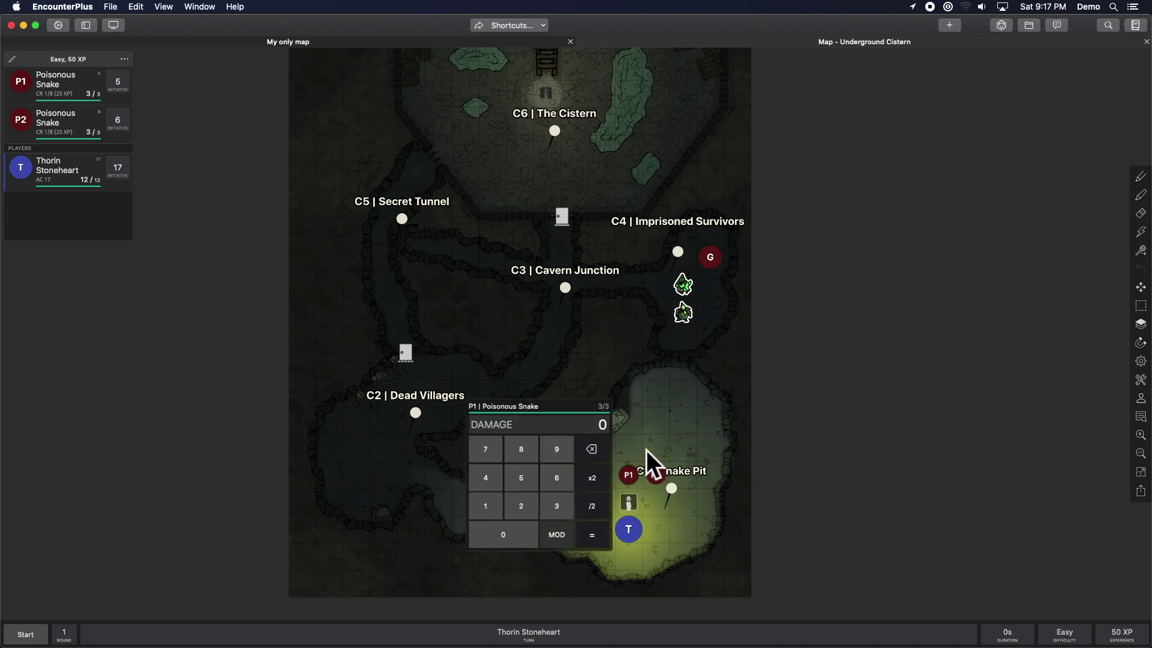
left_click(647, 460)
mouse_move(632, 480)
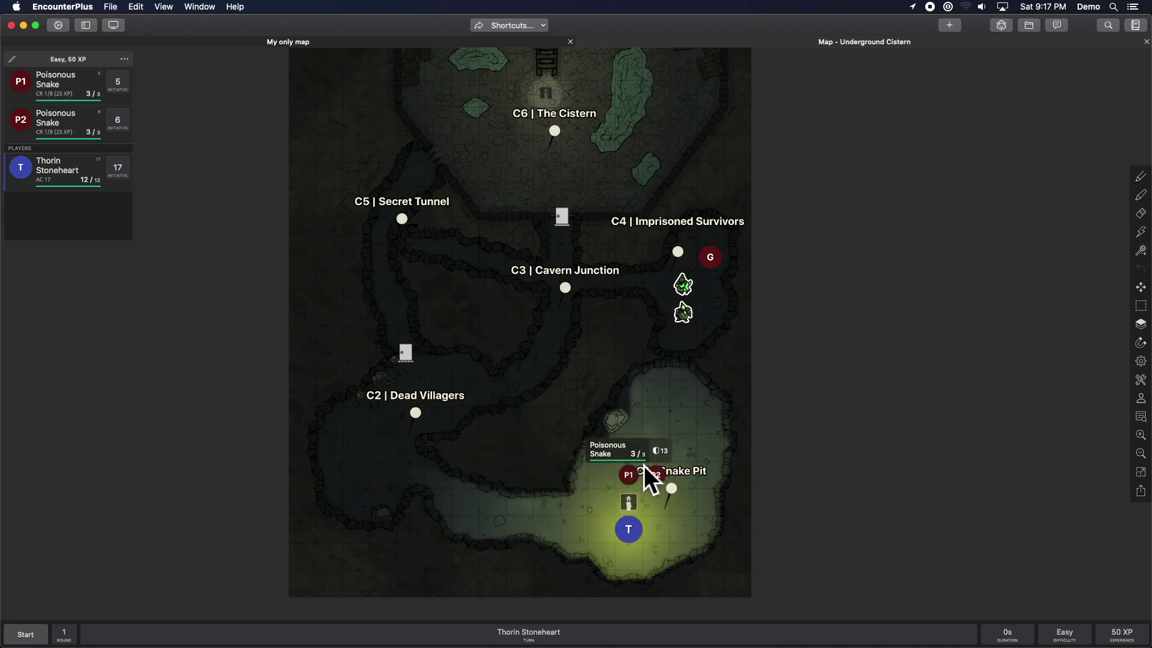
left_click(661, 454)
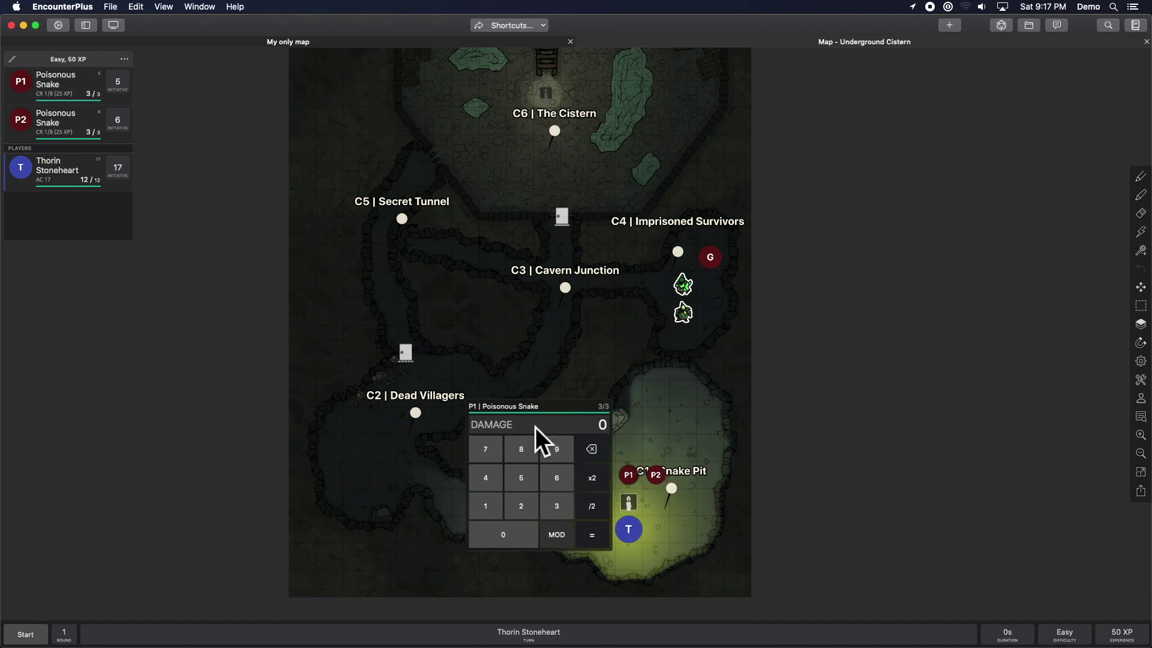
left_click(513, 489)
left_click(593, 540)
left_click(627, 448)
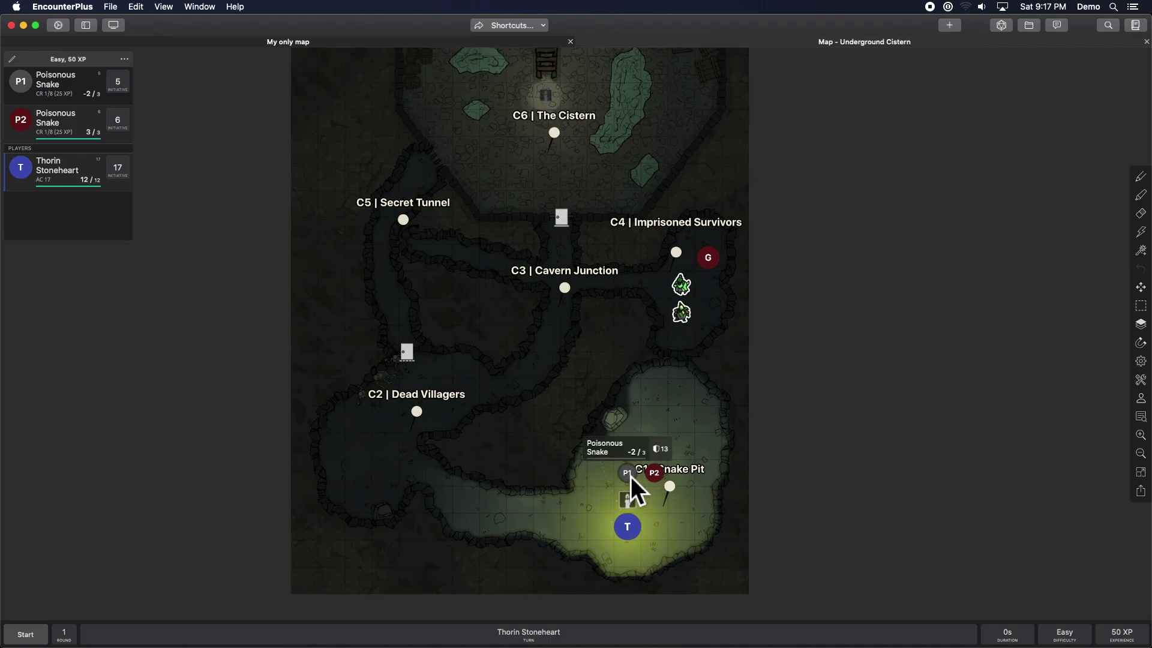
Remove the P1 Poisonous Snake from the combat tracker and delete its token from the map
left_click(631, 476)
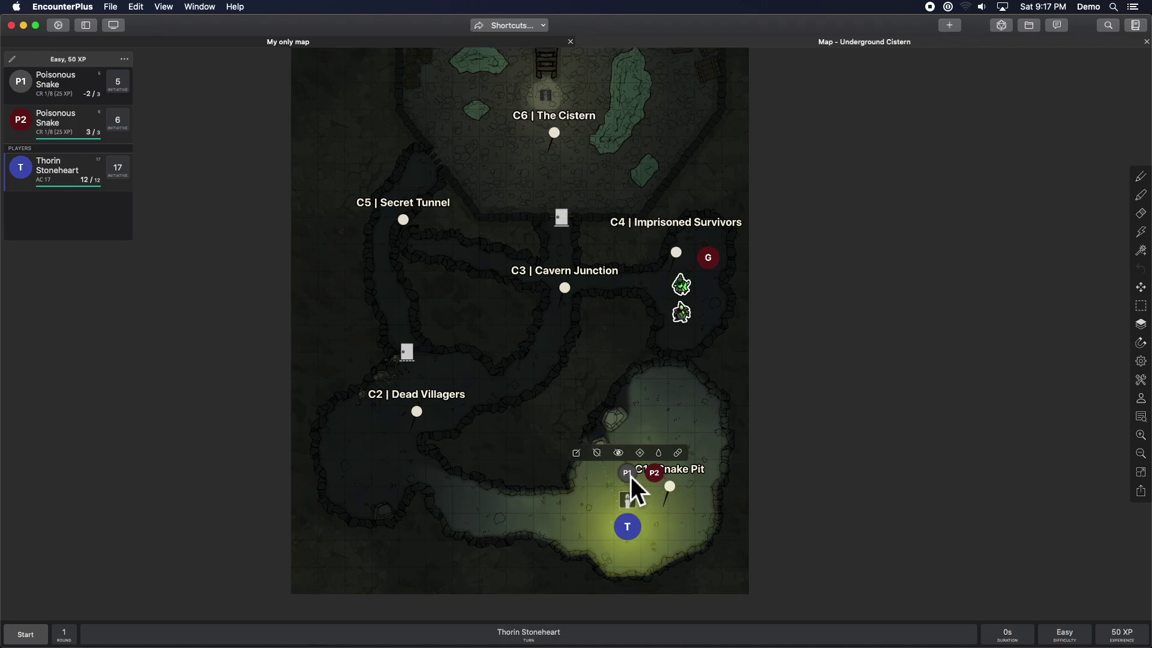
left_click(601, 458)
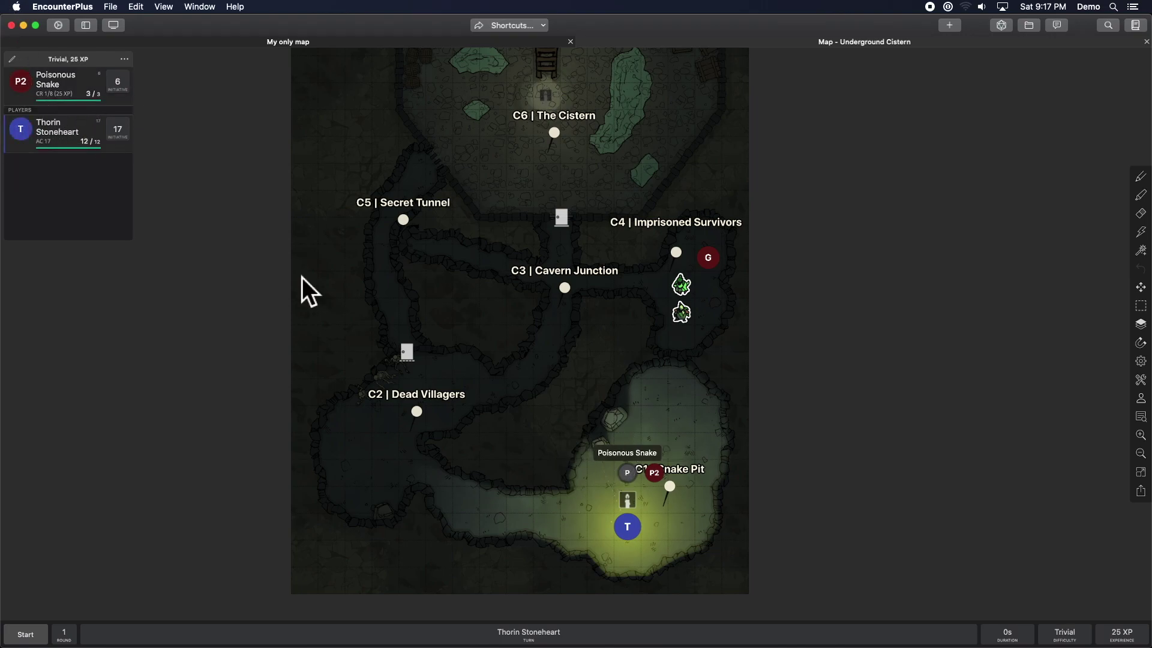
left_click(625, 480)
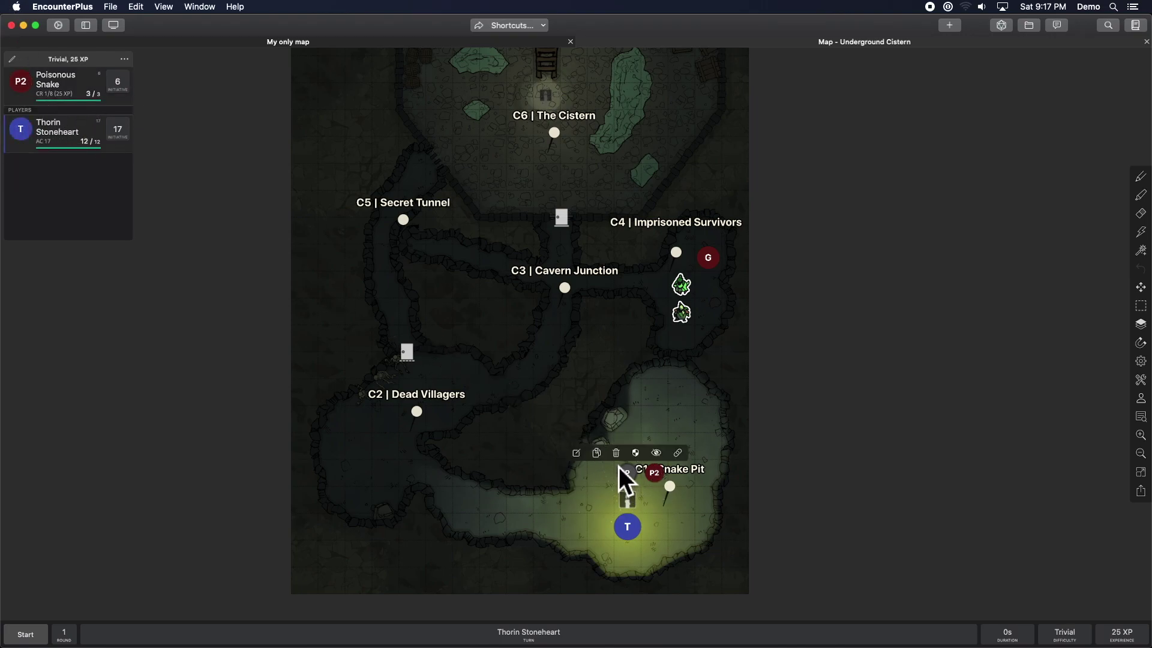
Apply the Grappled condition to the P2 Poisonous Snake from its token on the map
left_click(656, 478)
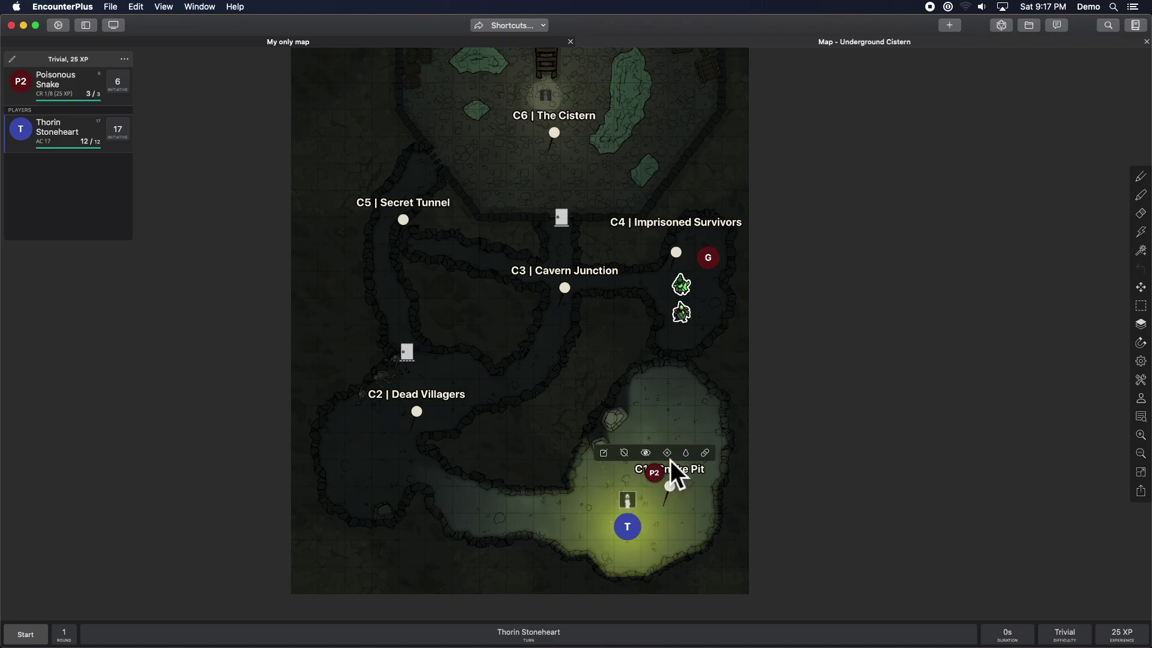
left_click(669, 456)
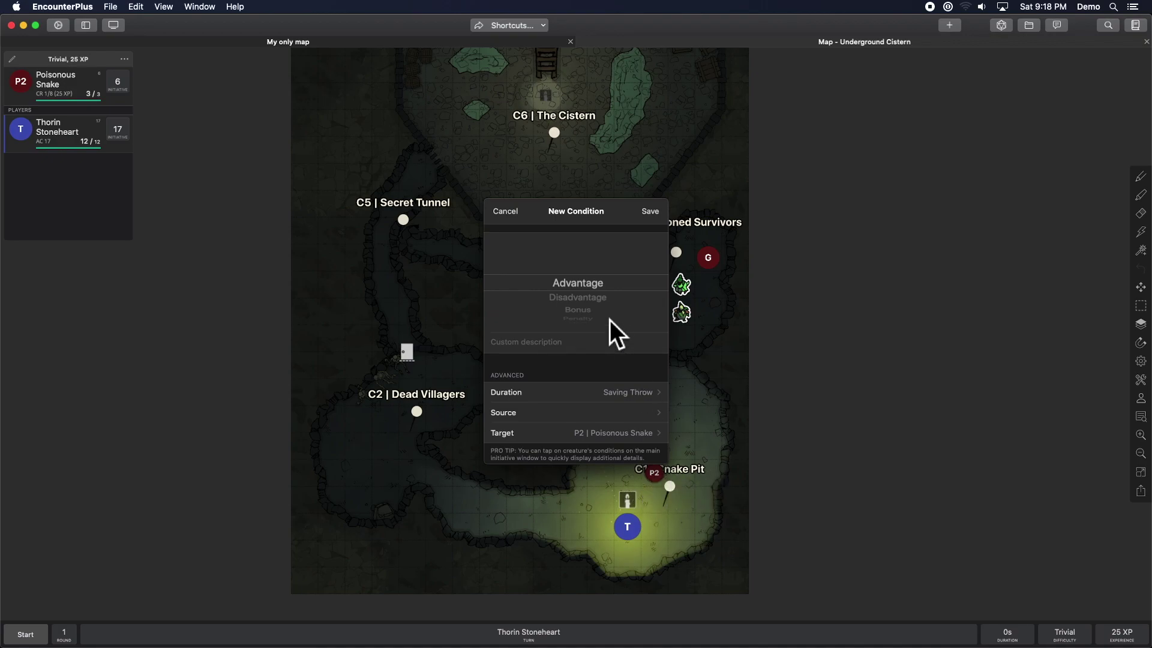
scroll(592, 291, "down", 10)
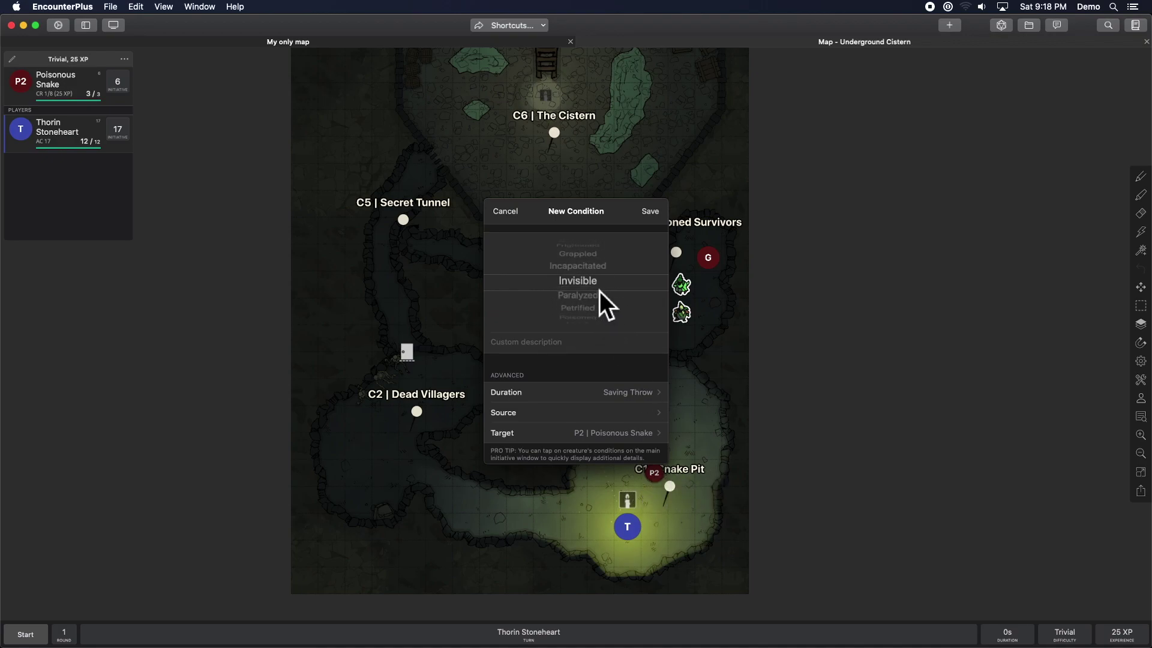
scroll(599, 292, "up", 2)
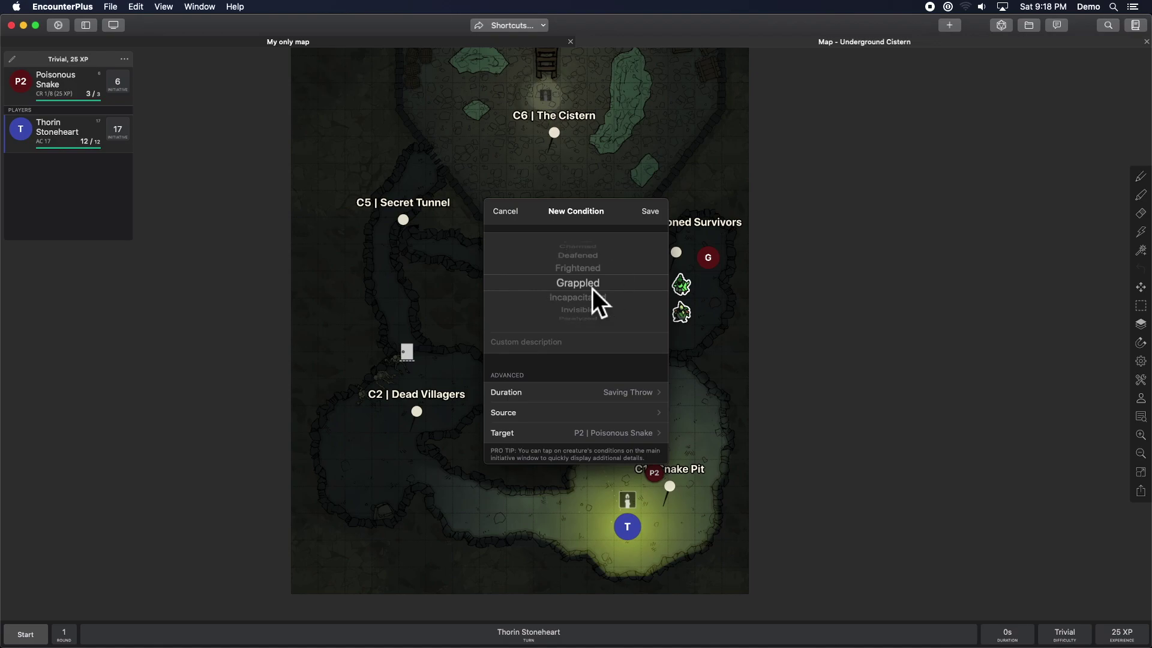
scroll(594, 313, "down", 10)
scroll(597, 308, "up", 10)
left_click(661, 213)
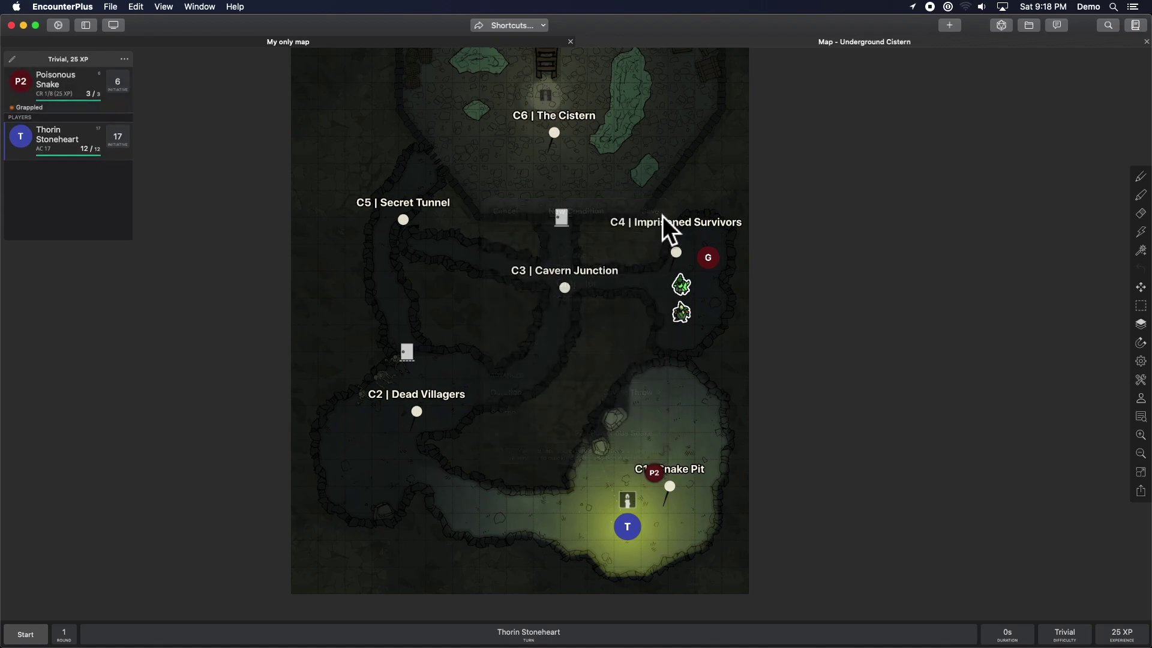
Open the snake's Grappled condition details from the combat tracker and delete the condition
left_click(26, 108)
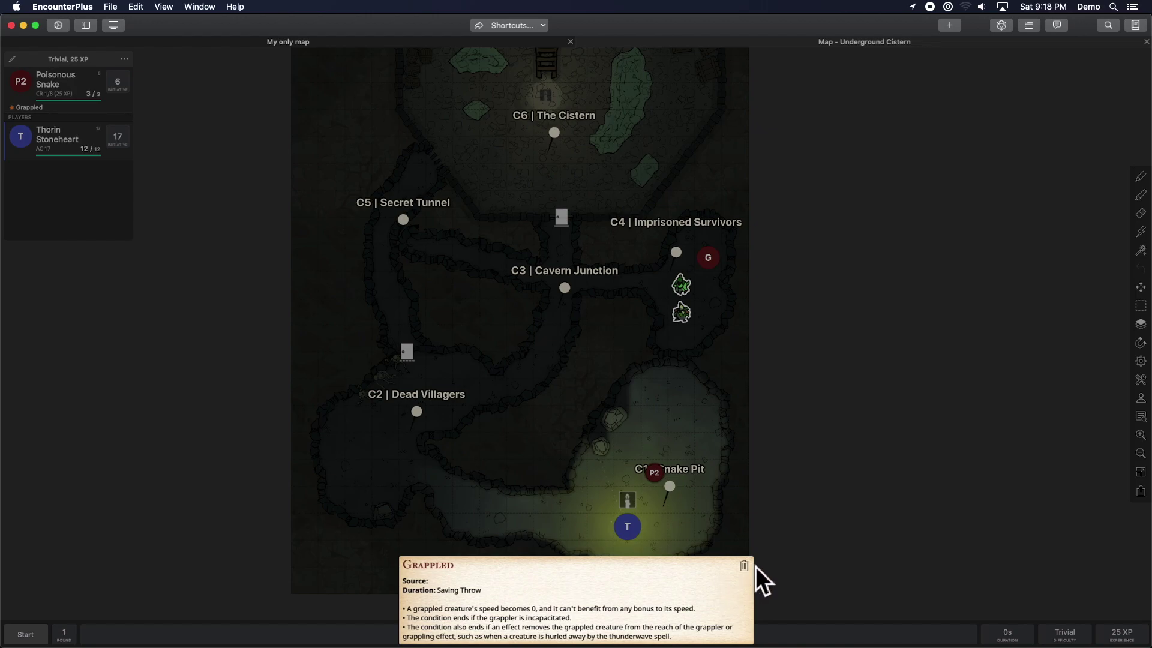
left_click(746, 569)
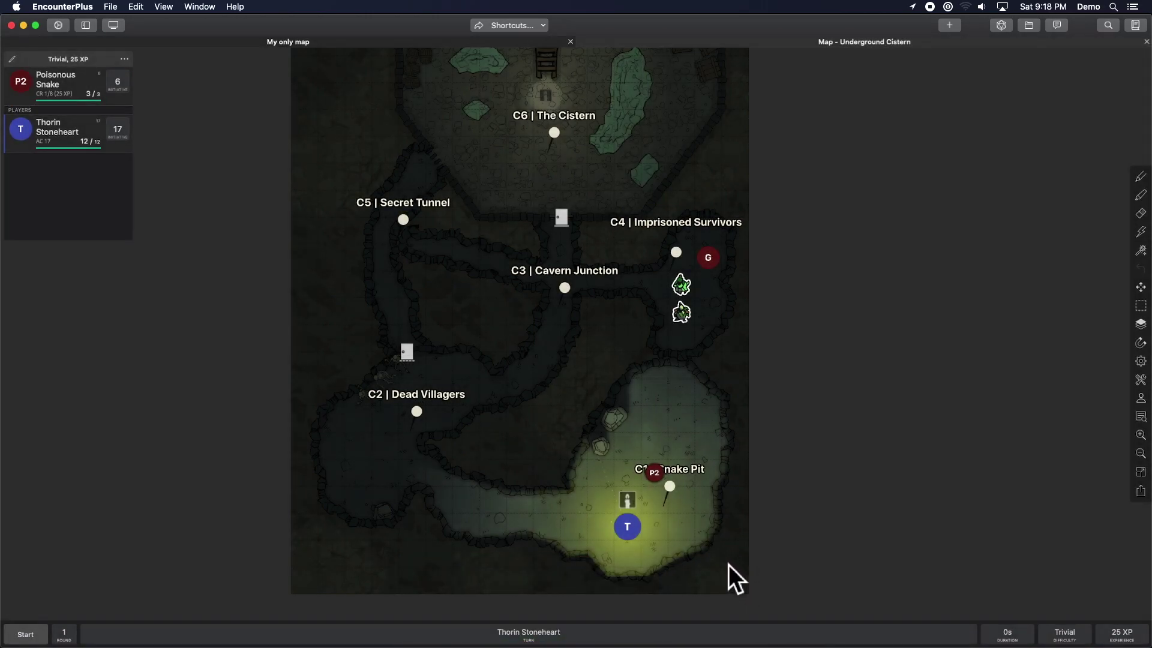
Open the P2 Poisonous Snake's damage entry and stat block from its token, and close both without applying damage
left_click(689, 455)
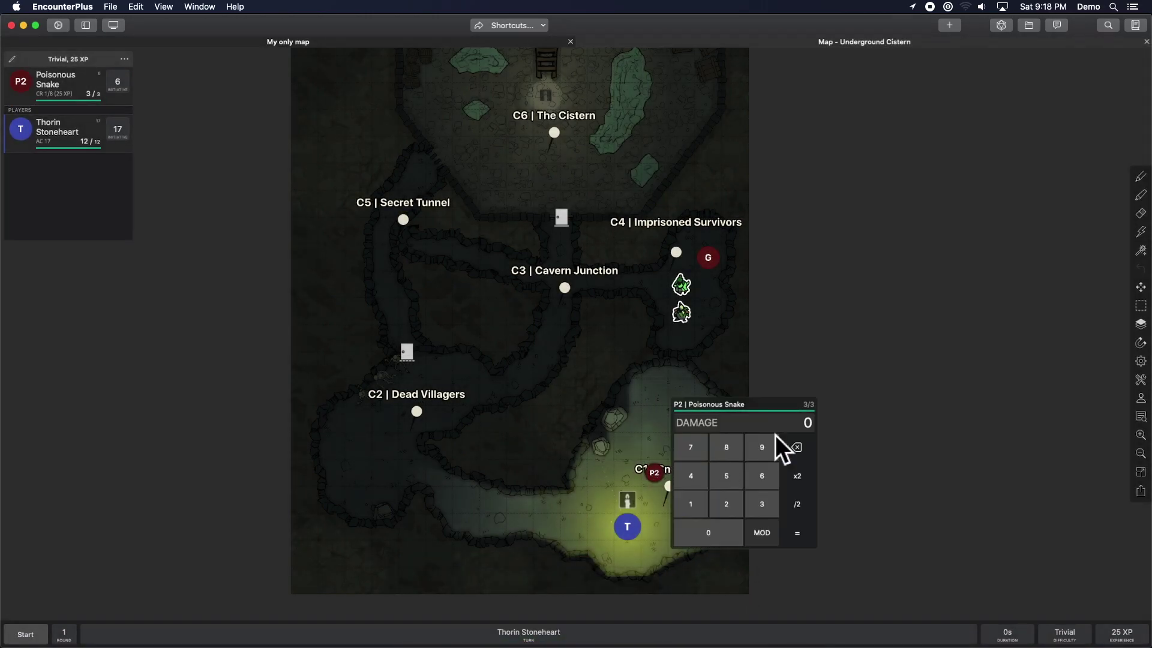
left_click(664, 457)
left_click(658, 477)
left_click(706, 454)
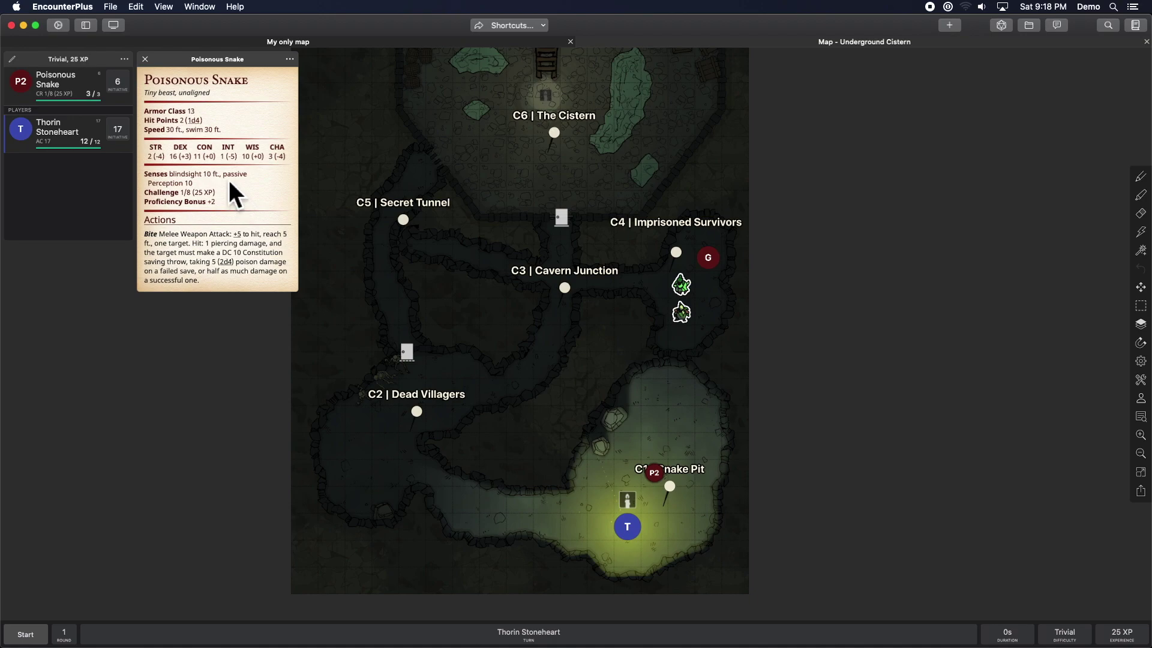
scroll(218, 153, "down", 1)
left_click(146, 60)
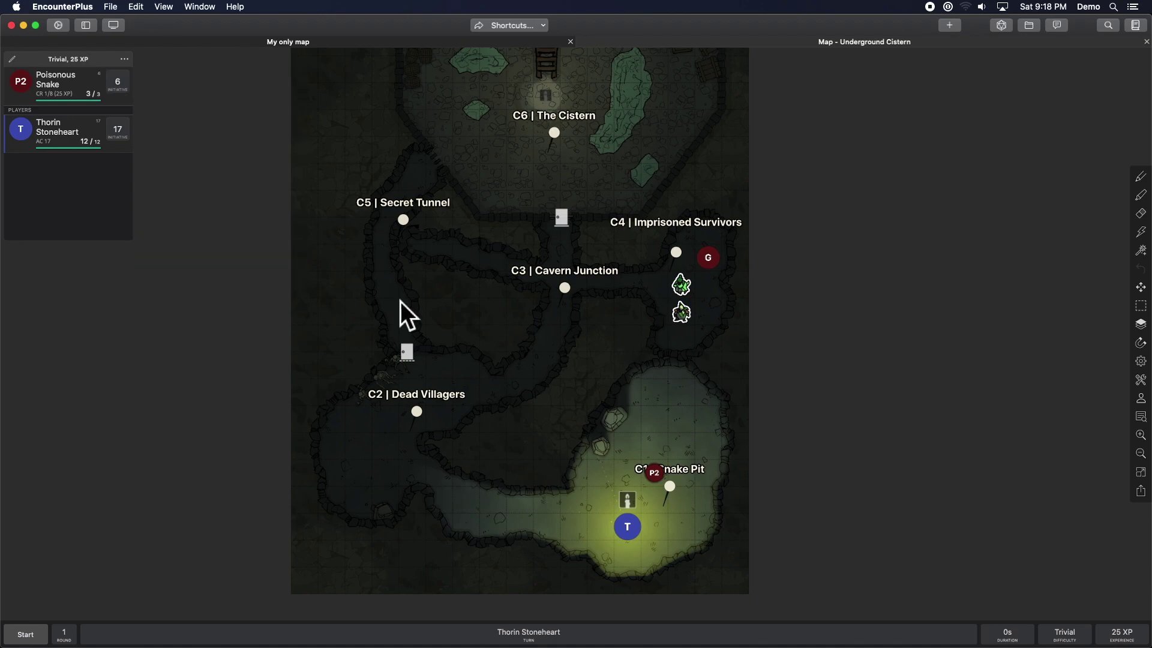
left_click(636, 526)
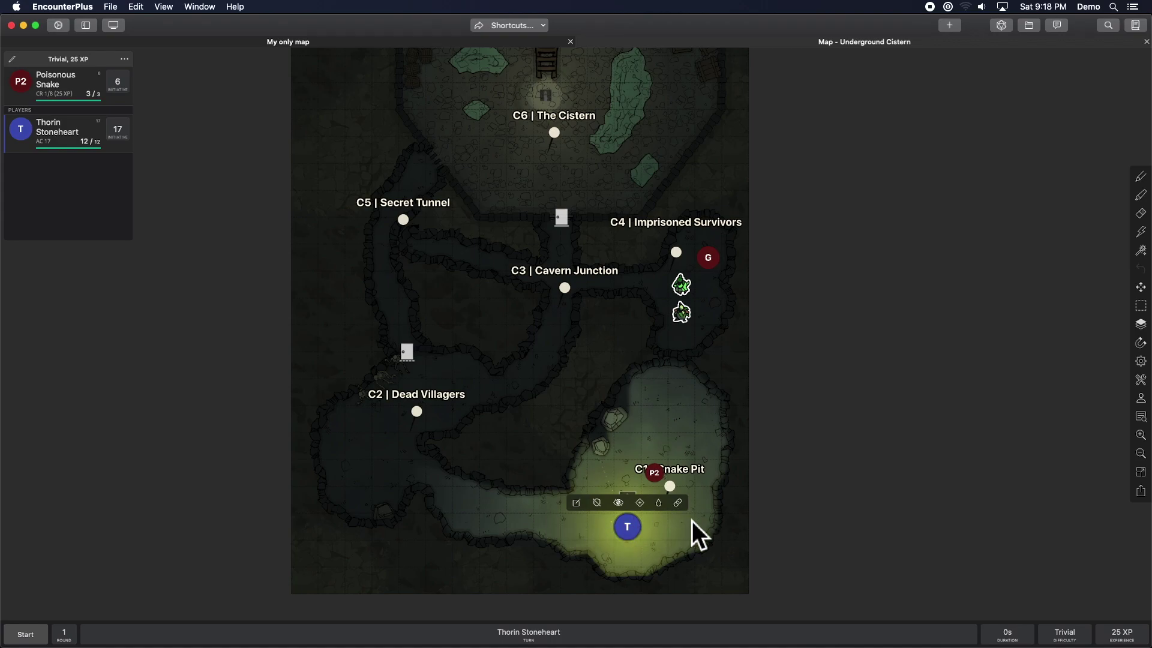
left_click(692, 520)
Clear the initiative values of the P2 Poisonous Snake and the player character in the combat tracker
left_click(118, 82)
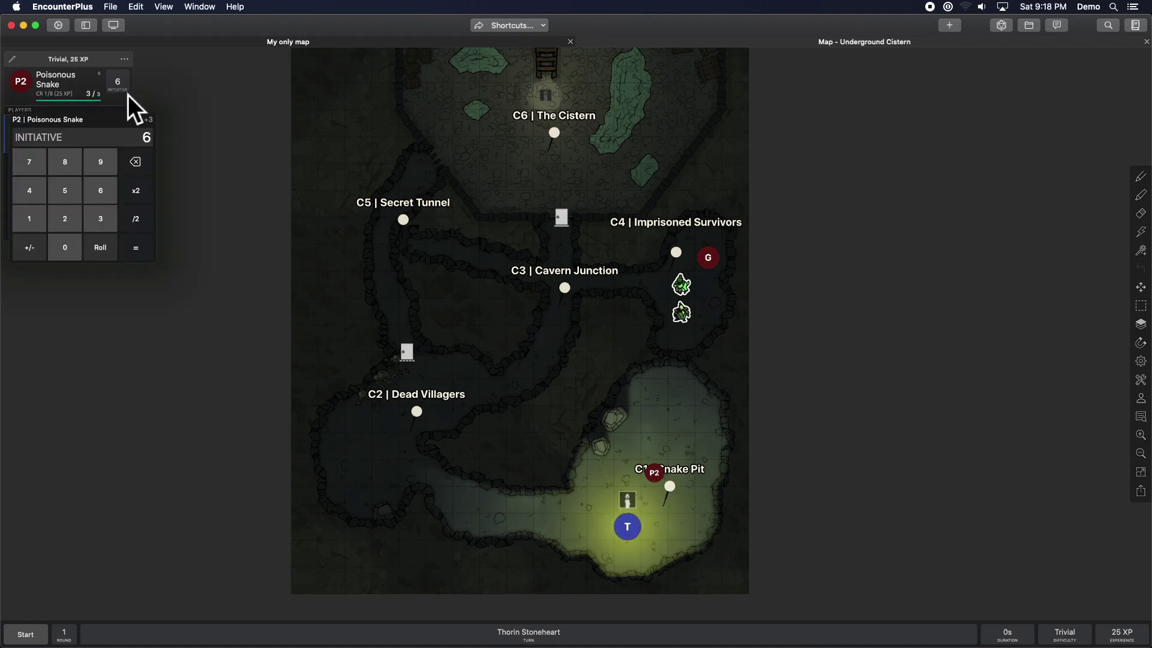
left_click(139, 161)
left_click(144, 256)
left_click(118, 130)
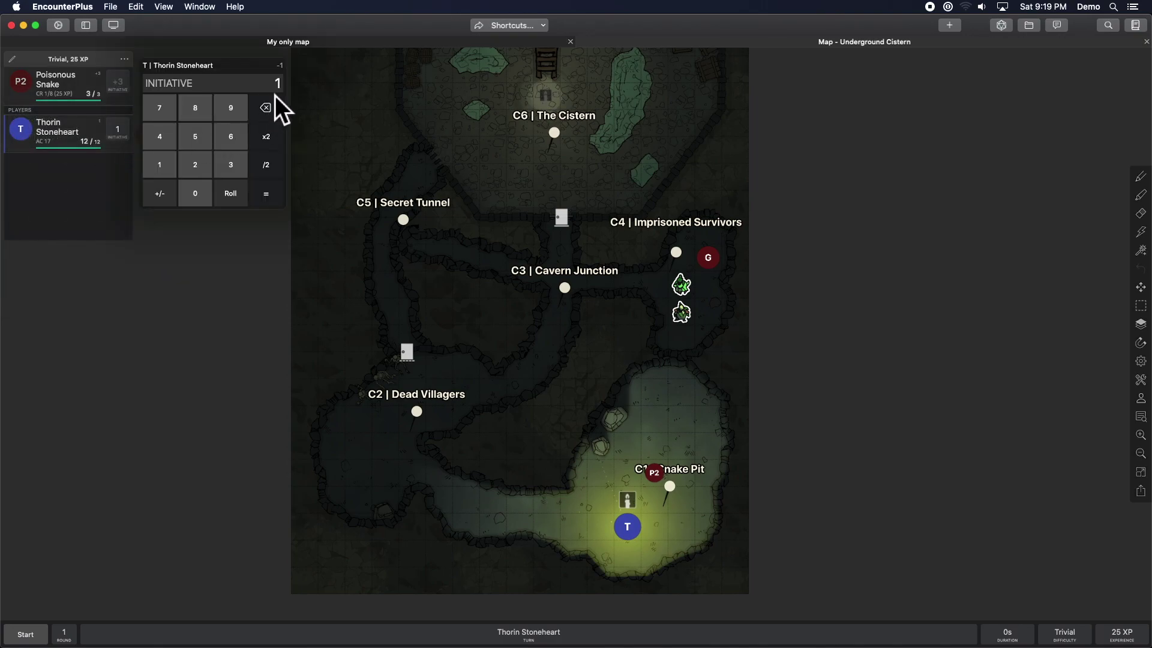
left_click(278, 195)
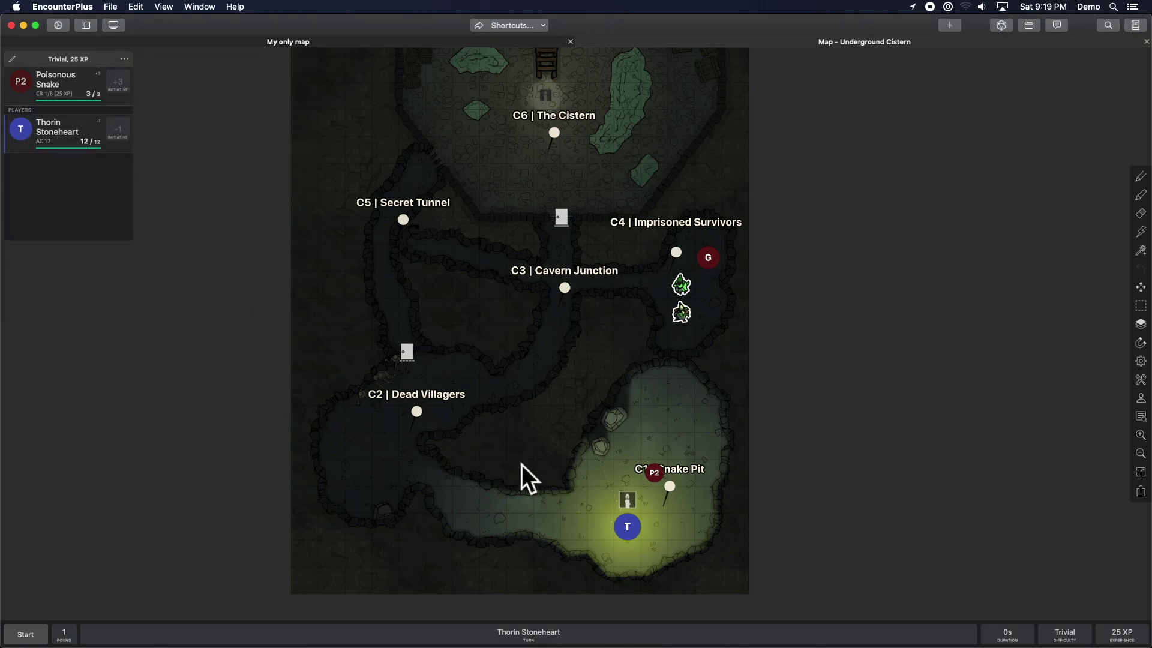
Examine the quick actions and edit settings of the C1 Snake Pit marker, and close them without saving
left_click(672, 488)
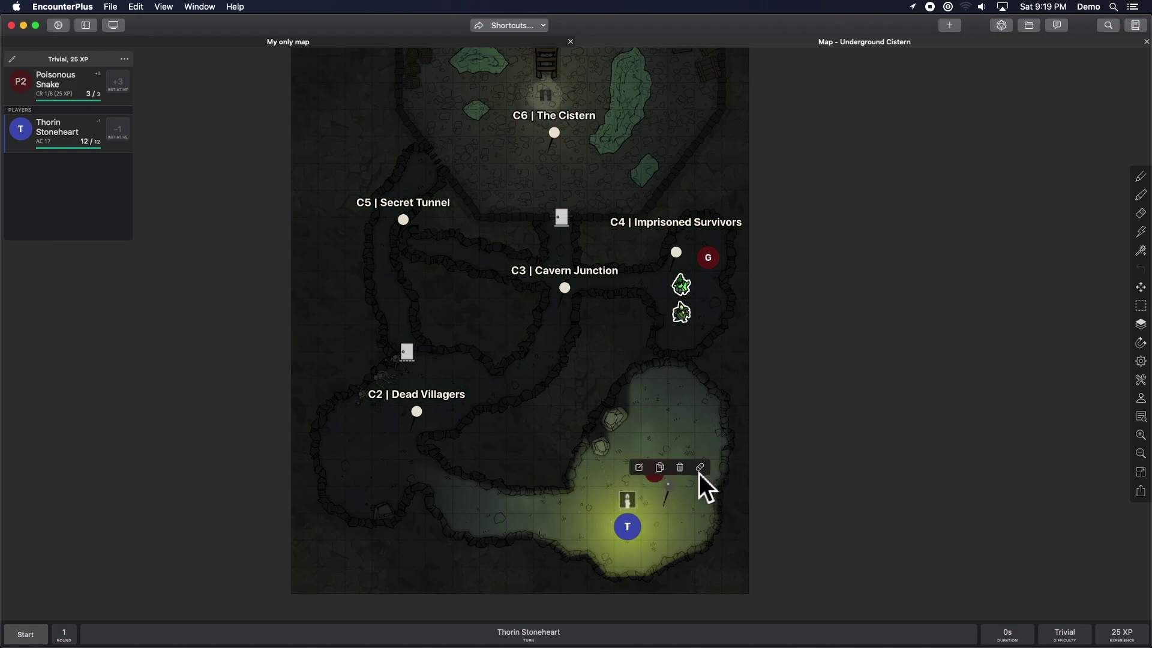
left_click(685, 425)
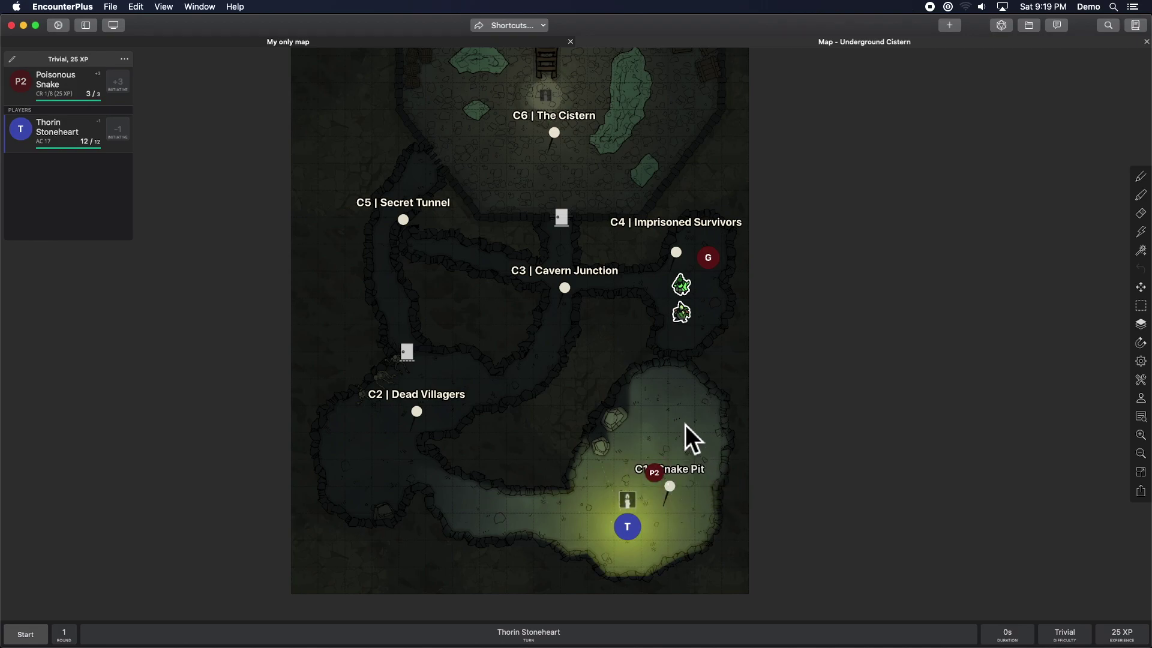
left_click(671, 487)
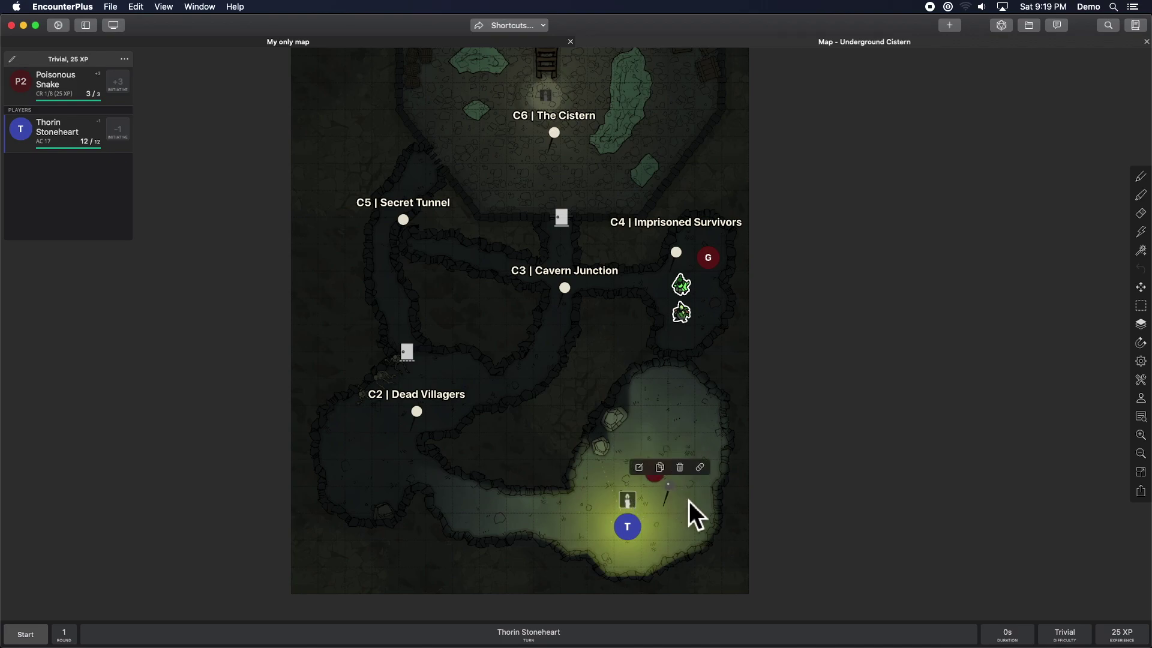
left_click(638, 468)
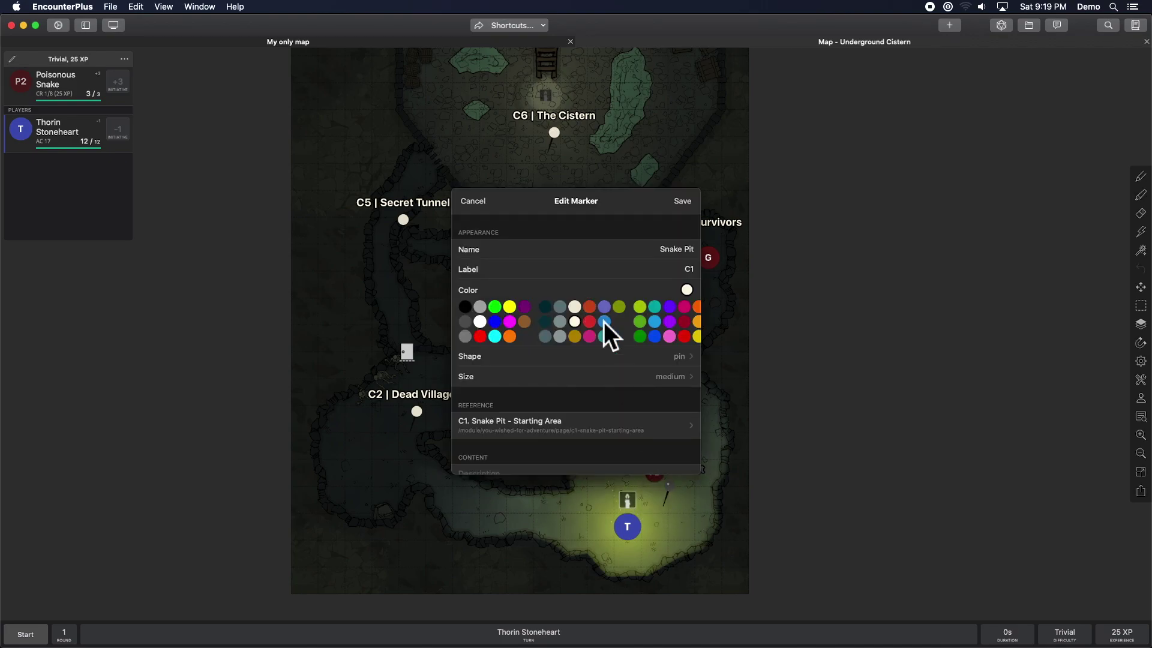
scroll(604, 321, "down", 5)
scroll(607, 317, "up", 5)
key("Escape")
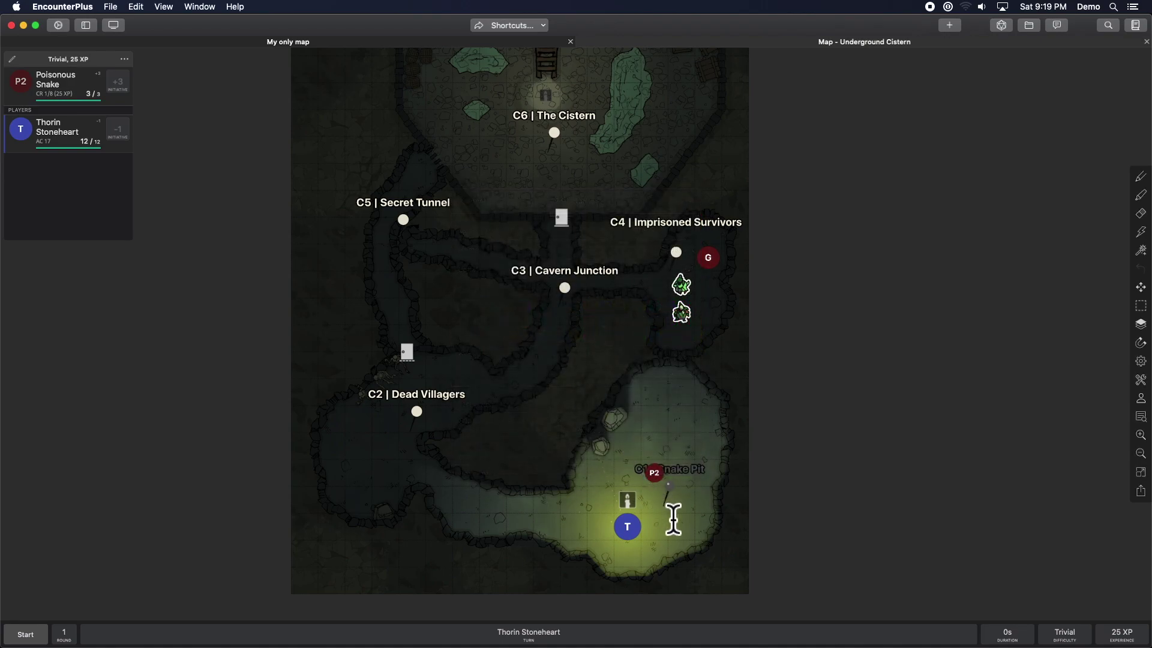
Duplicate the C1 Snake Pit marker and delete the copy
left_click(668, 487)
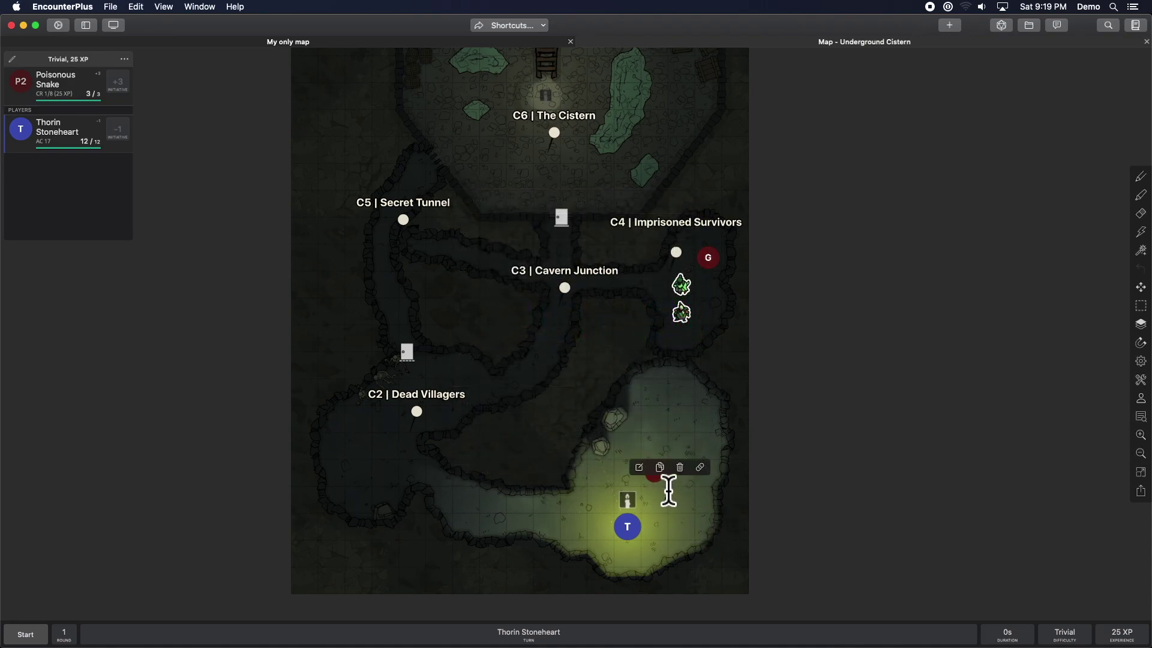
left_click(694, 511)
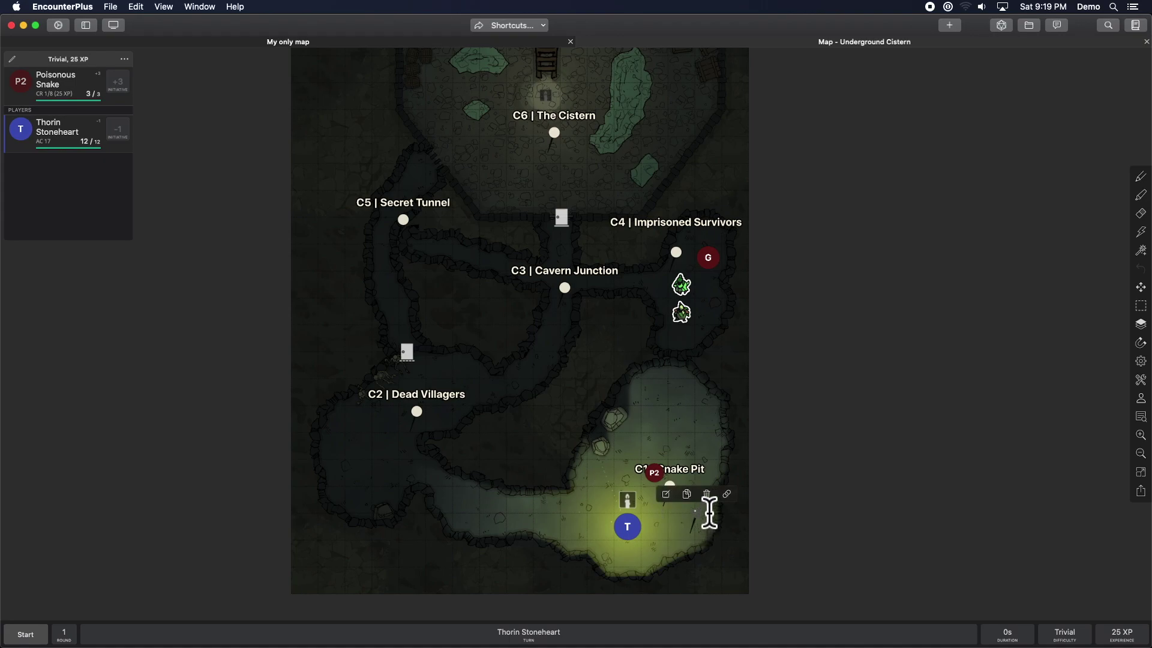
left_click(707, 494)
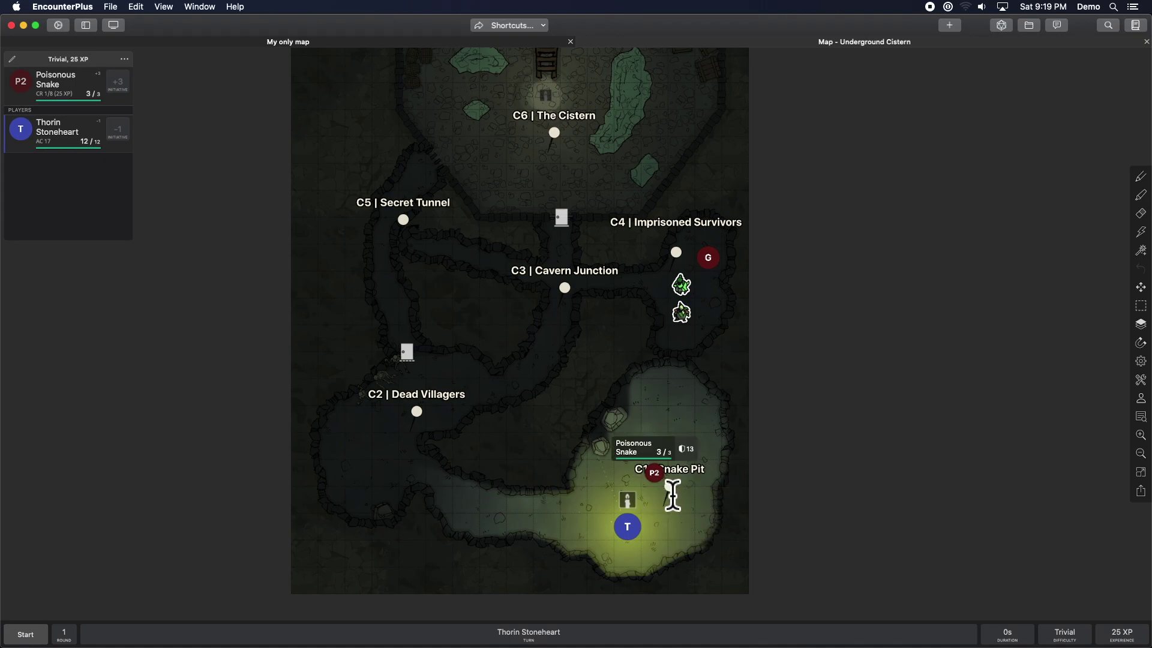
View the page linked to the C1 Snake Pit marker through its quick actions, and close it
left_click(671, 491)
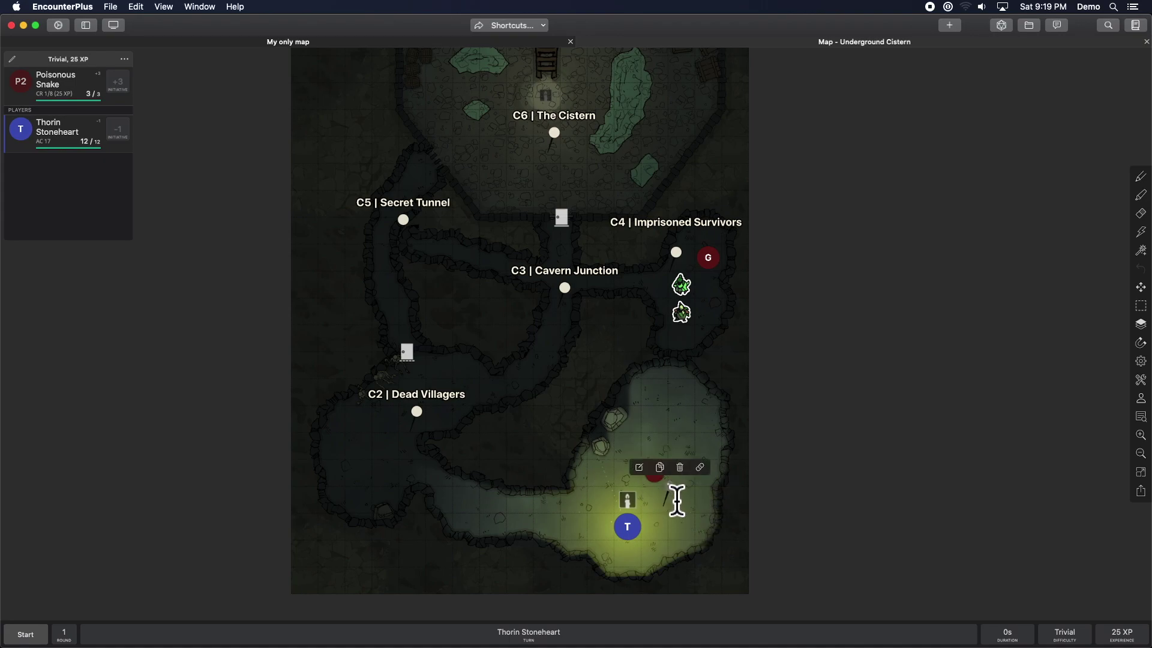
left_click(700, 468)
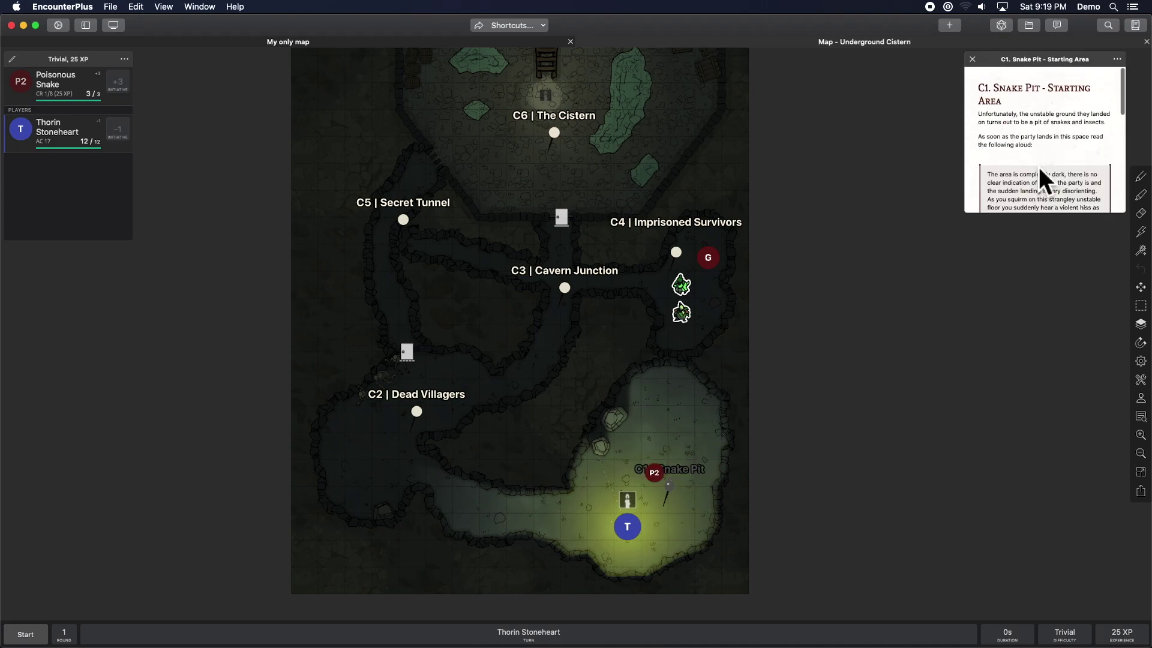
left_click(974, 60)
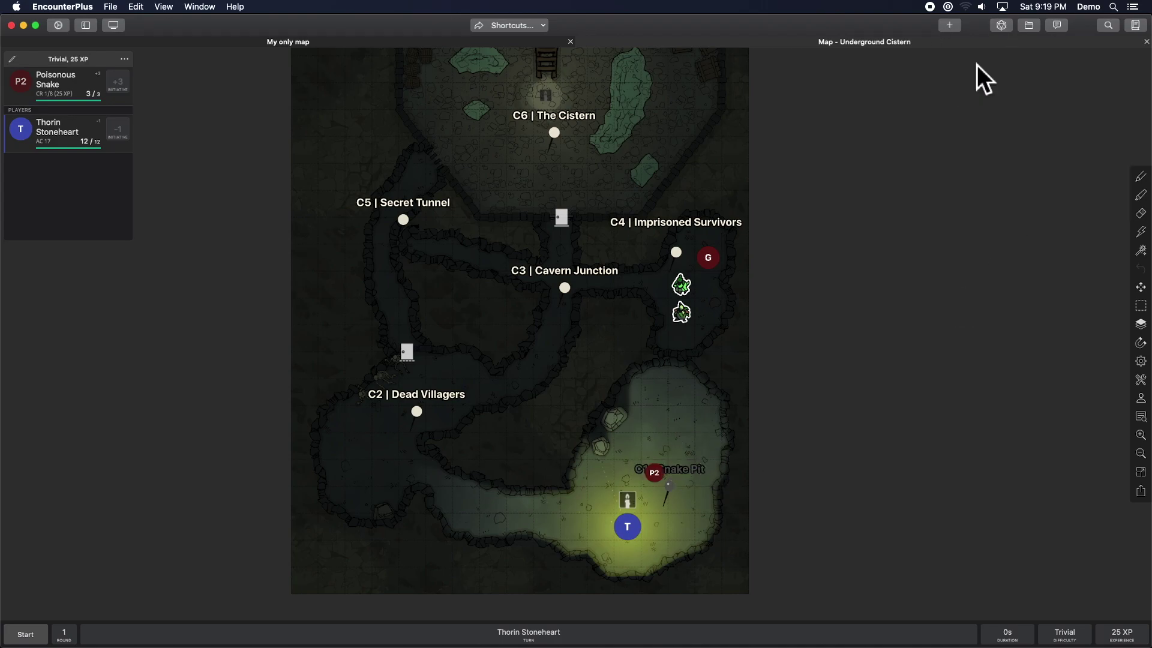
Reopen the Snake Pit page directly from its marker, try the C2 Dead Villagers marker, and close the page
left_click(672, 491)
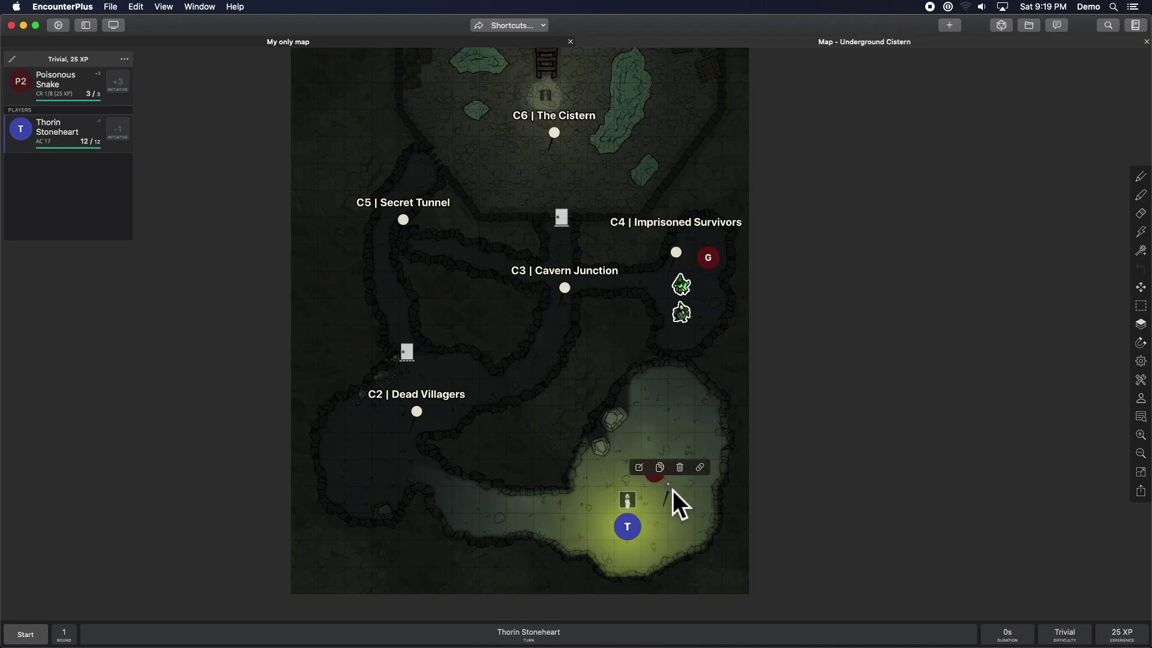
left_click(672, 491)
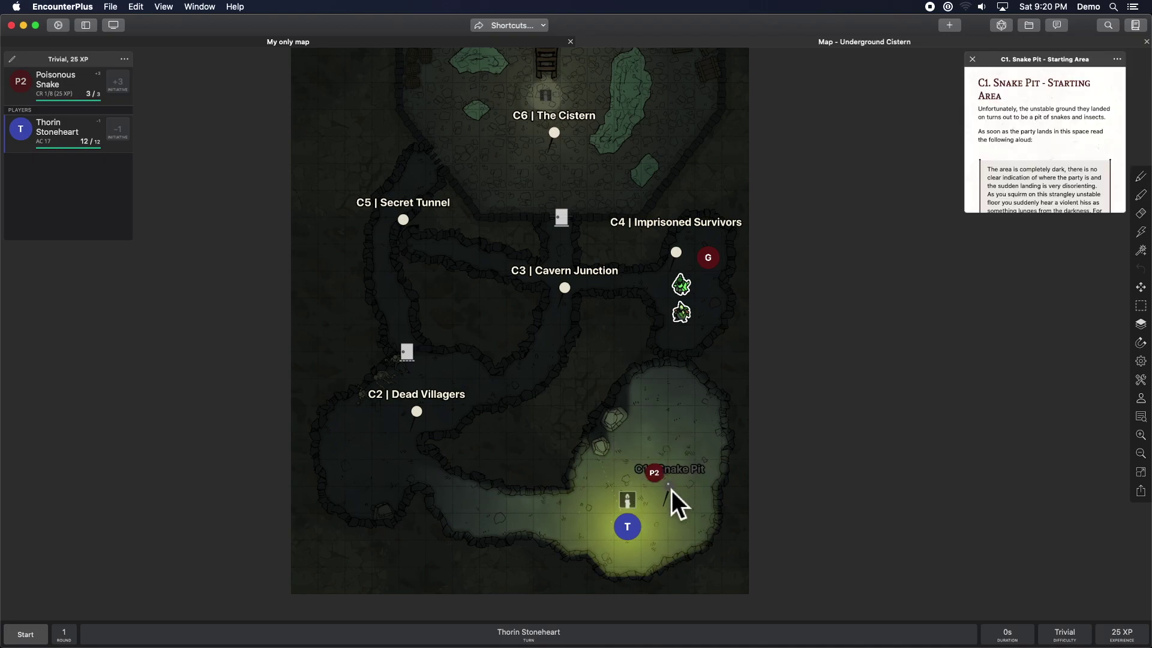
left_click(422, 416)
left_click(423, 419)
left_click(972, 59)
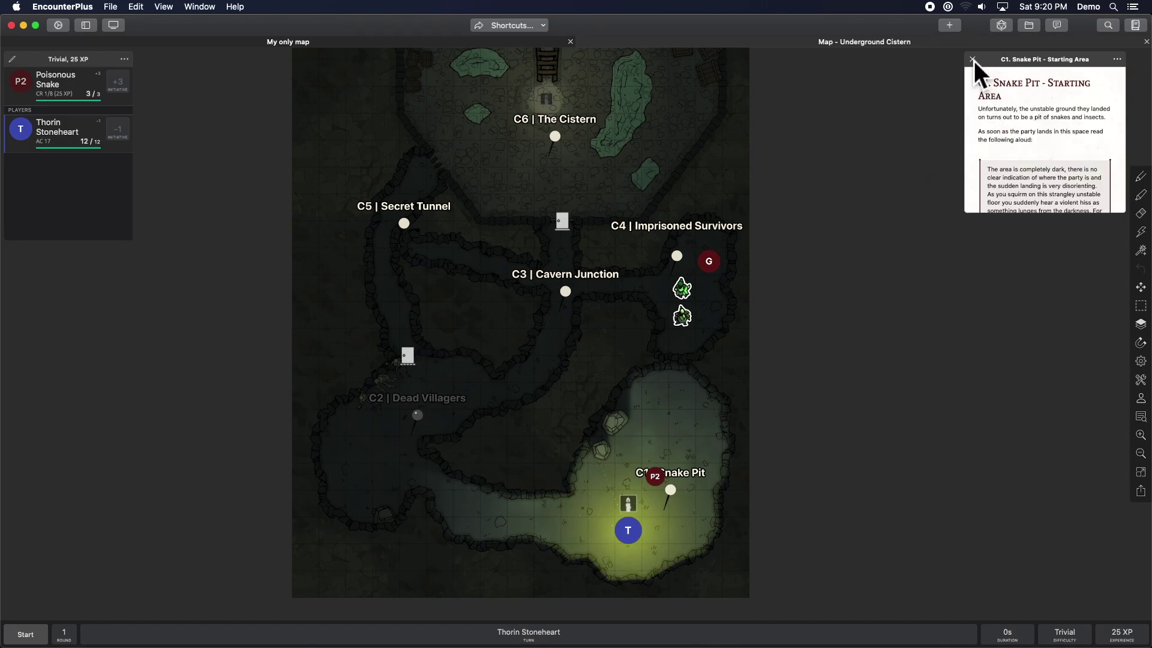
left_click(972, 59)
Bring up the damage entry directly from the player character's token and close it without applying damage
mouse_move(638, 534)
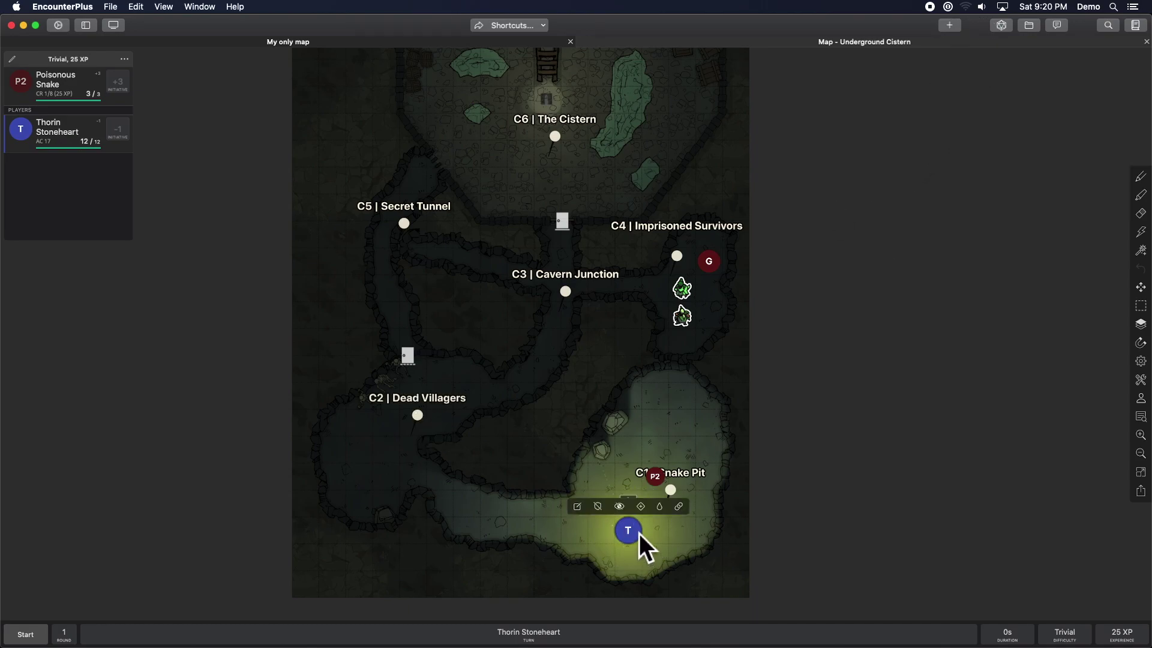
left_click(632, 530)
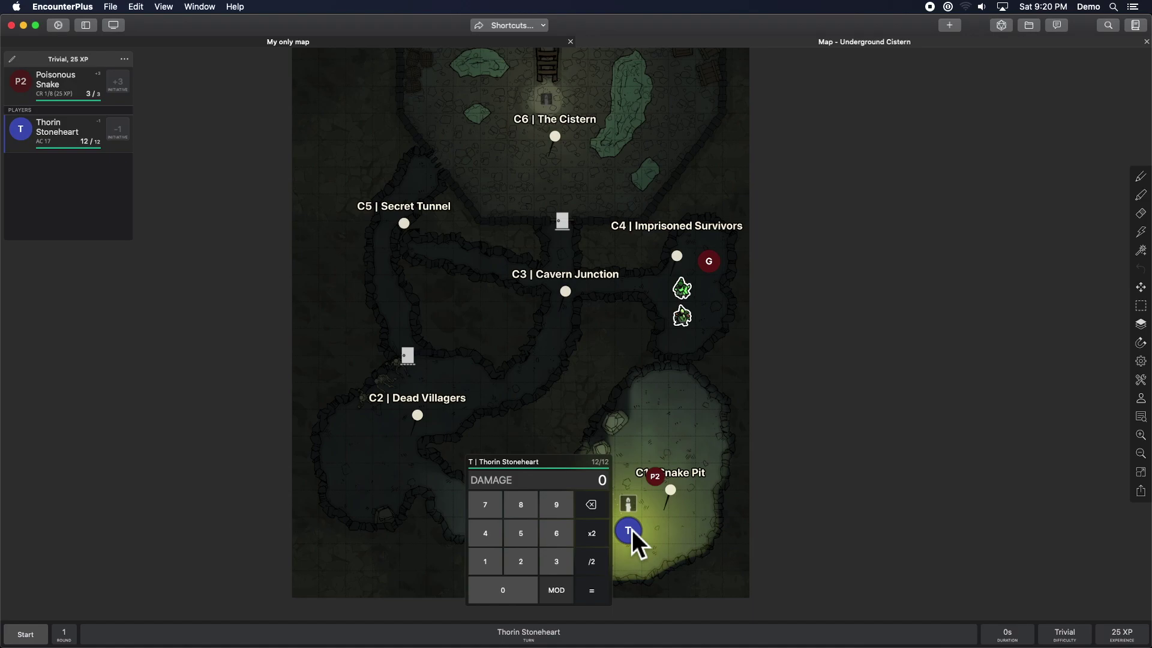
left_click(648, 561)
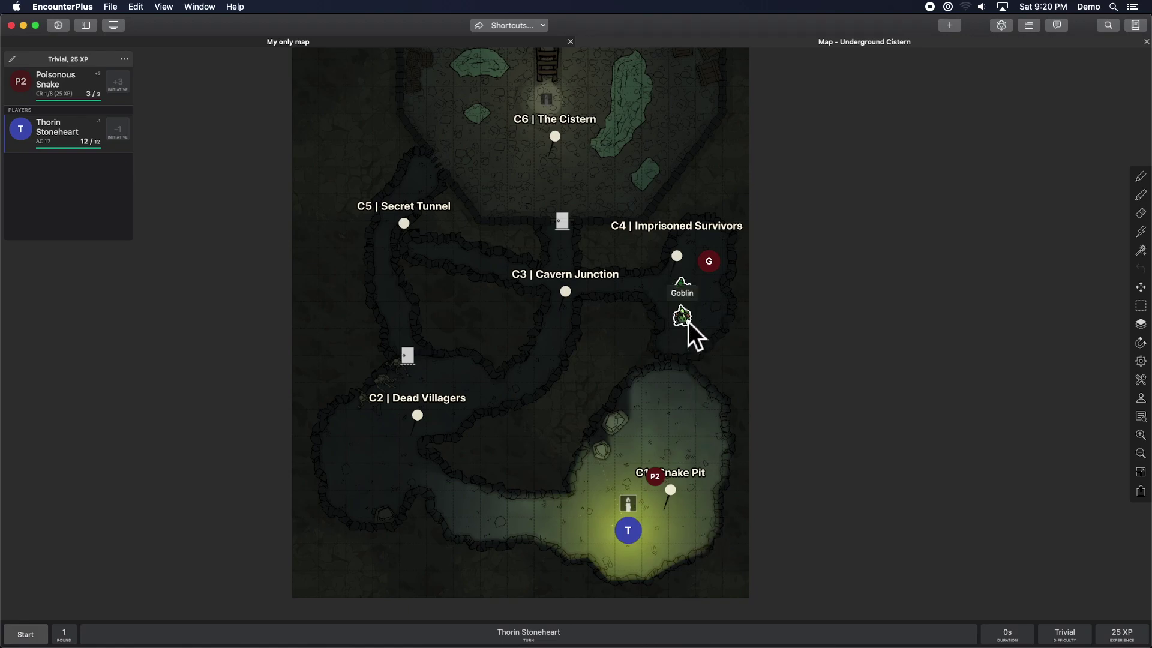
Open the lower goblin token's settings near Imprisoned Survivors and toggle its combat tracker presence, leaving it switched on
mouse_move(689, 322)
left_click(634, 295)
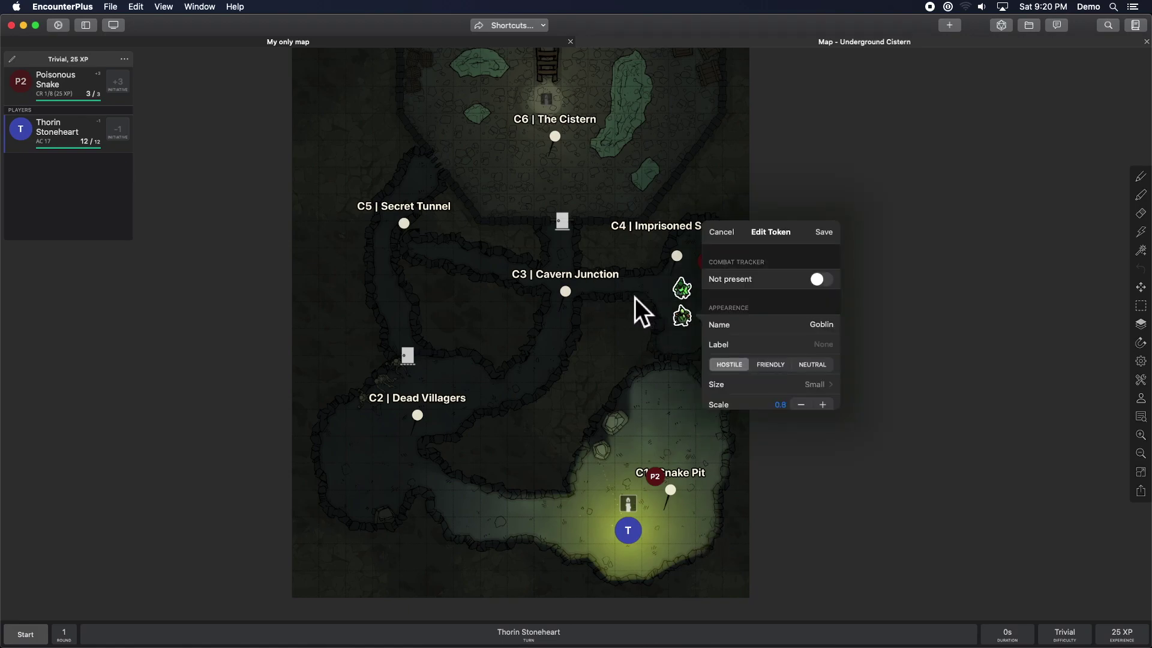
left_click(818, 281)
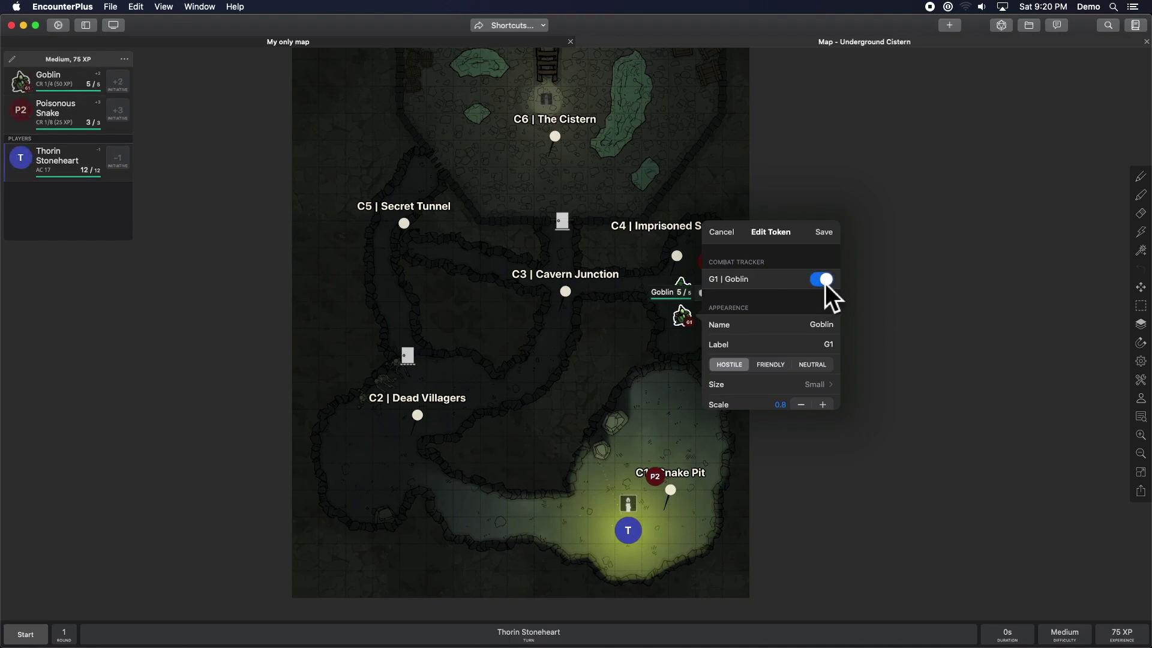
left_click(826, 282)
left_click(819, 282)
left_click(821, 284)
left_click(822, 283)
left_click(822, 280)
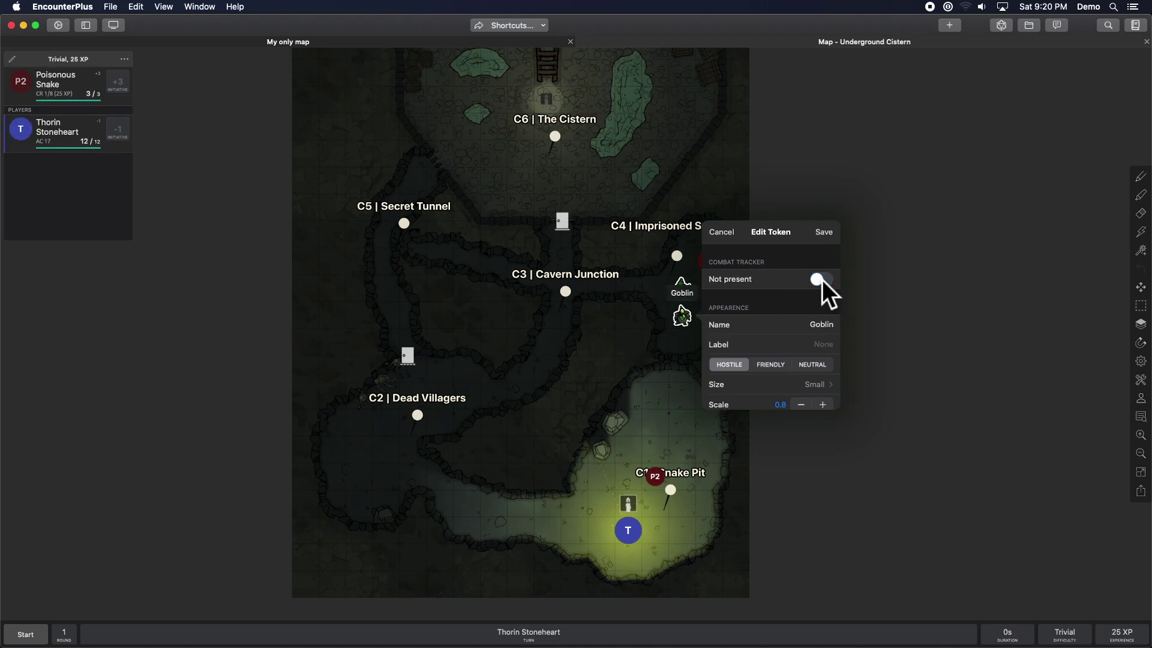
left_click(821, 280)
Enlarge the lower goblin token to scale 2.2, save it, and move it into the Snake Pit and back to Imprisoned Survivors
scroll(775, 300, "down", 1)
scroll(775, 300, "down", 2)
scroll(770, 309, "up", 1)
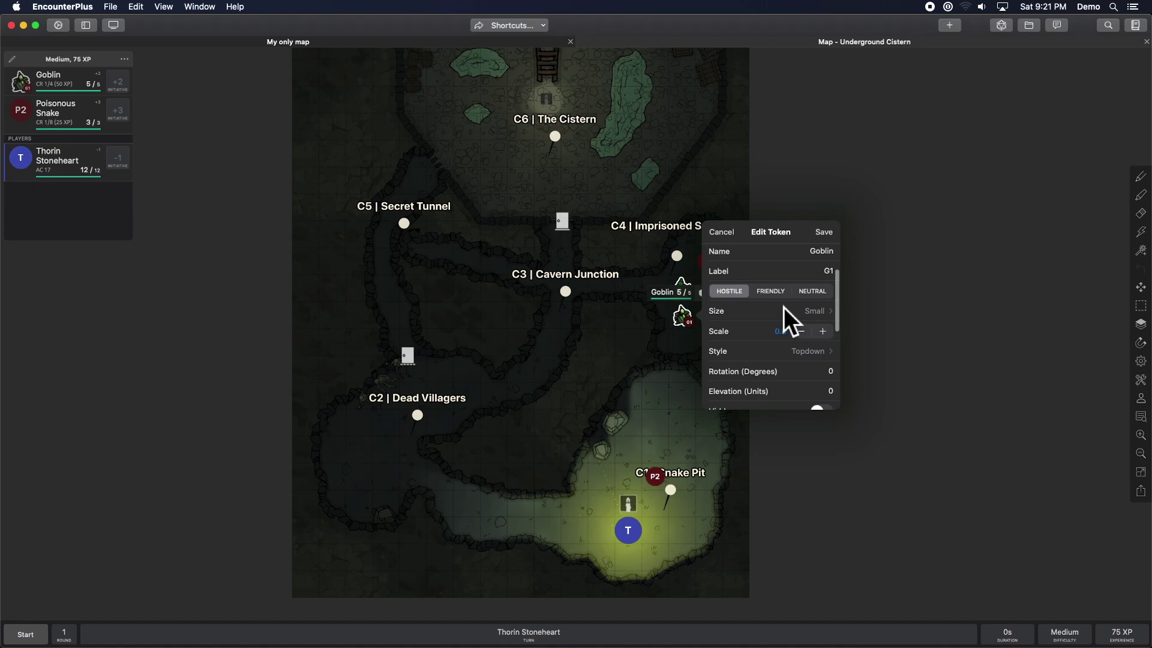
left_click(829, 336)
left_click(829, 336)
left_click(829, 336)
left_click(822, 332)
left_click(822, 331)
left_click(828, 239)
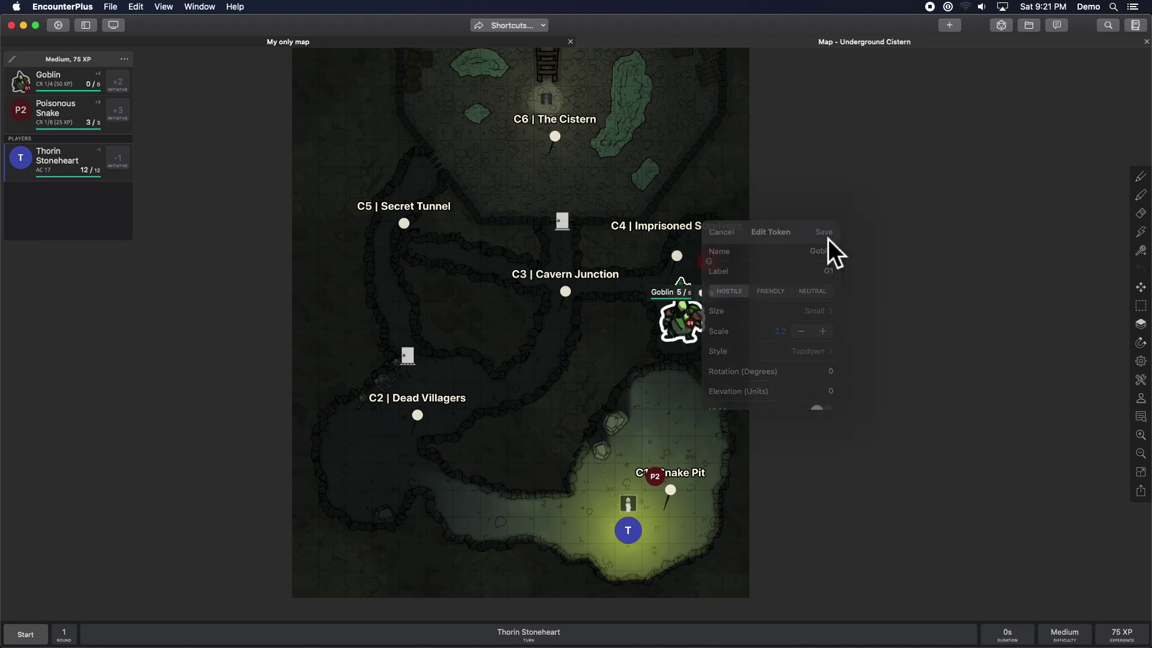
left_click_drag(678, 326, 682, 434)
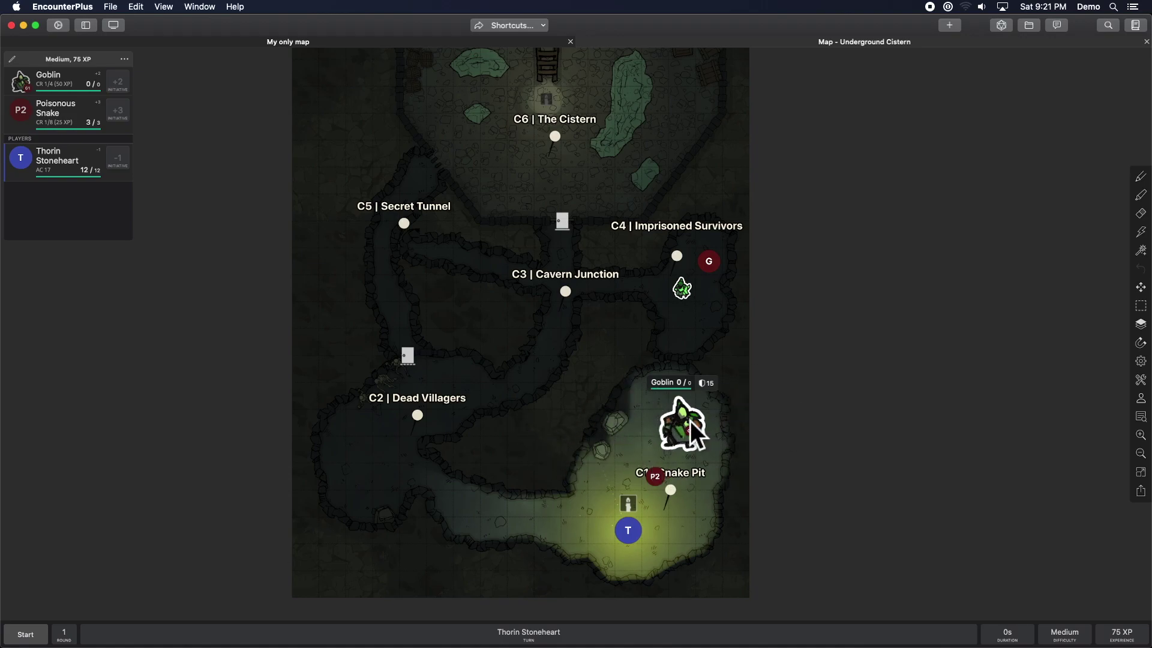
left_click_drag(686, 431, 685, 326)
Reduce the enlarged goblin token's scale to 1.0 and save the token
left_click(731, 271)
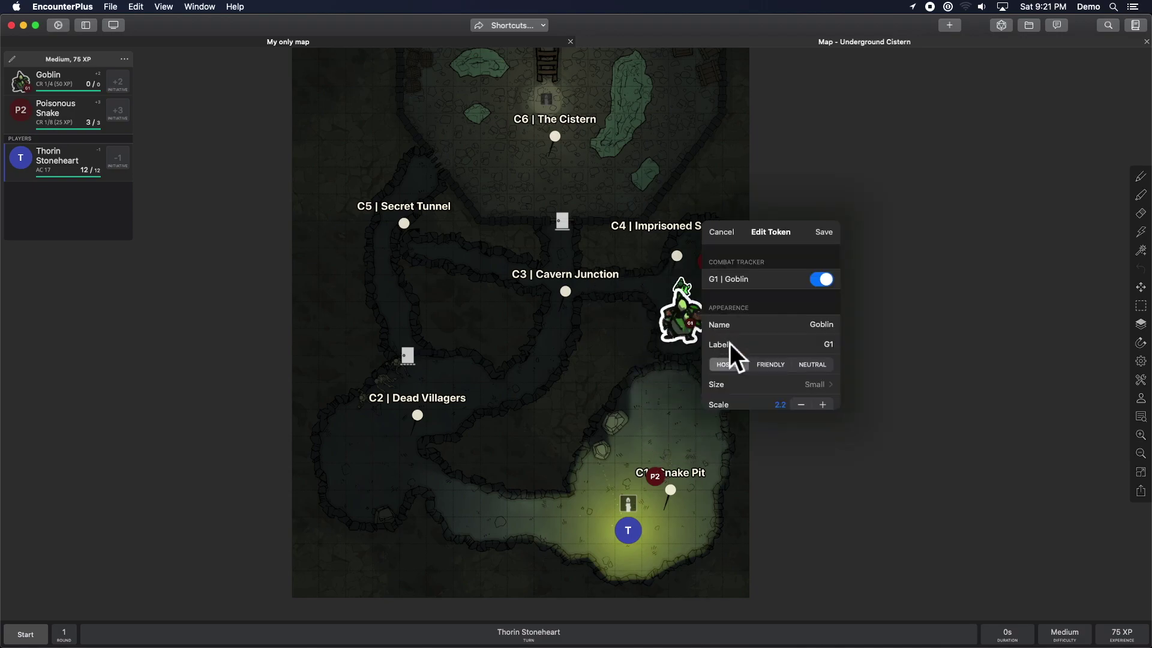
scroll(778, 345, "down", 3)
left_click(801, 329)
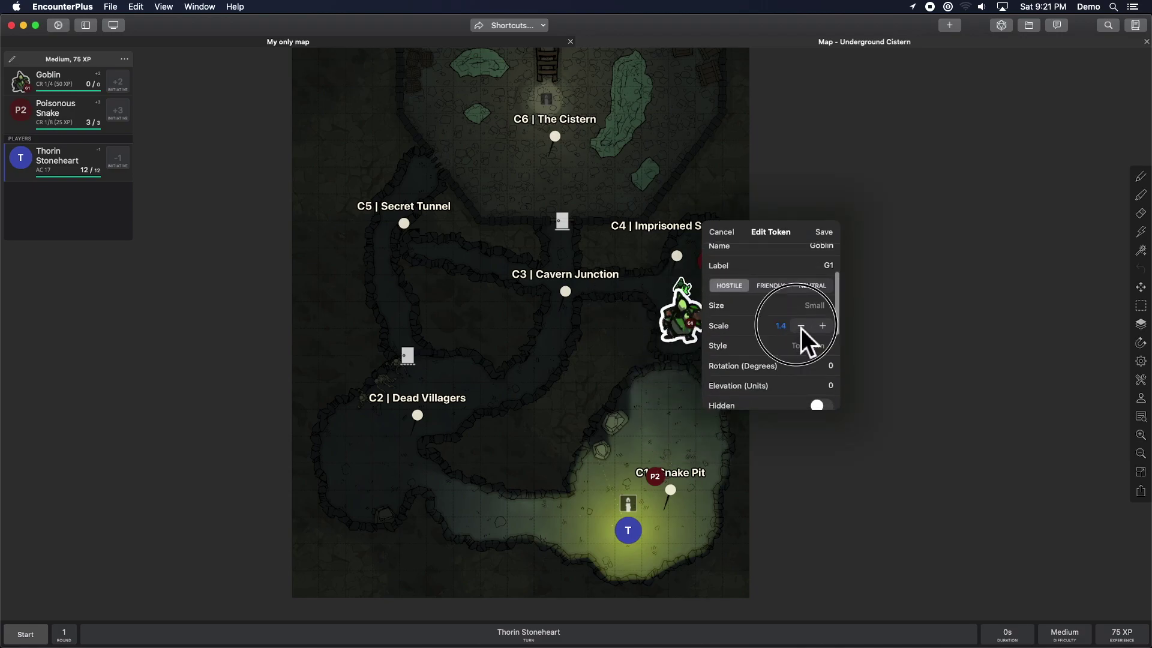
left_click(824, 232)
Reopen the G1 goblin's token settings and try the Friendly and Neutral dispositions, ending on Hostile
left_click(685, 314)
left_click(651, 295)
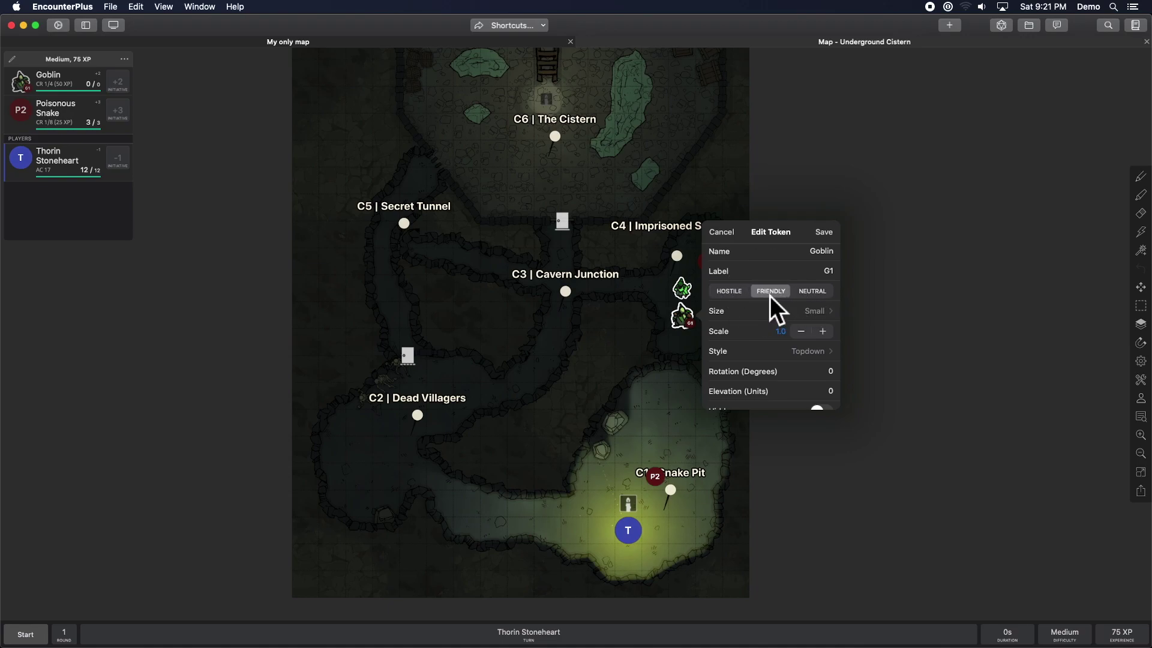
left_click(811, 296)
left_click(737, 298)
left_click(816, 296)
left_click(737, 294)
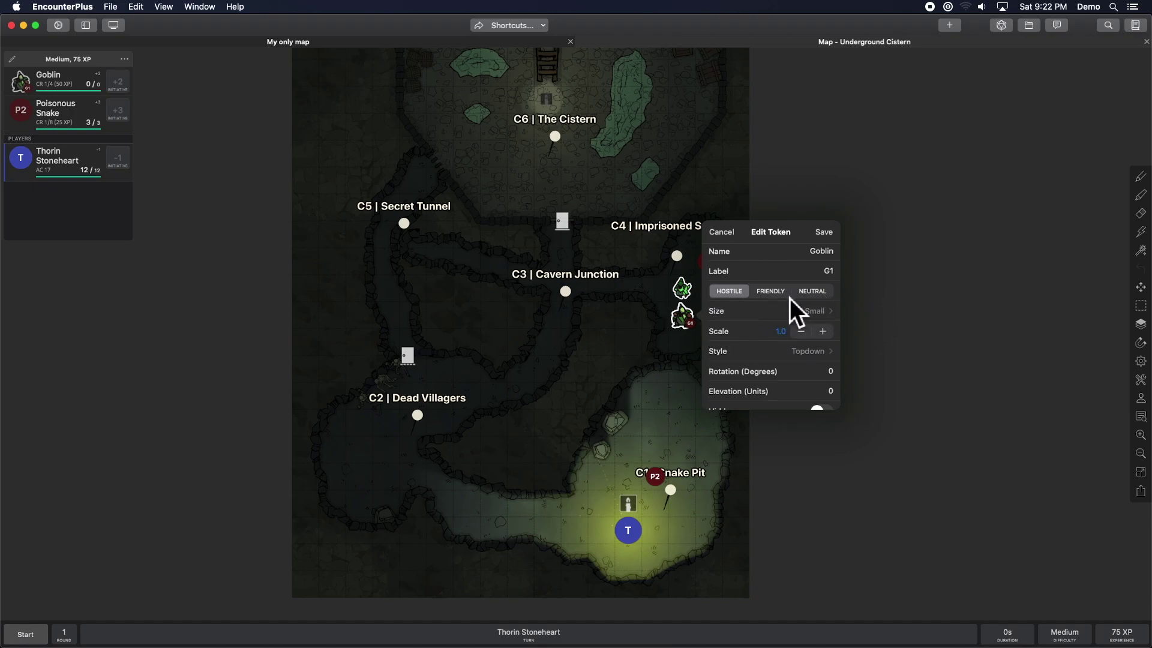
Review the goblin token's remaining appearance settings, view the available token styles, and save without changing the style
scroll(748, 315, "down", 2)
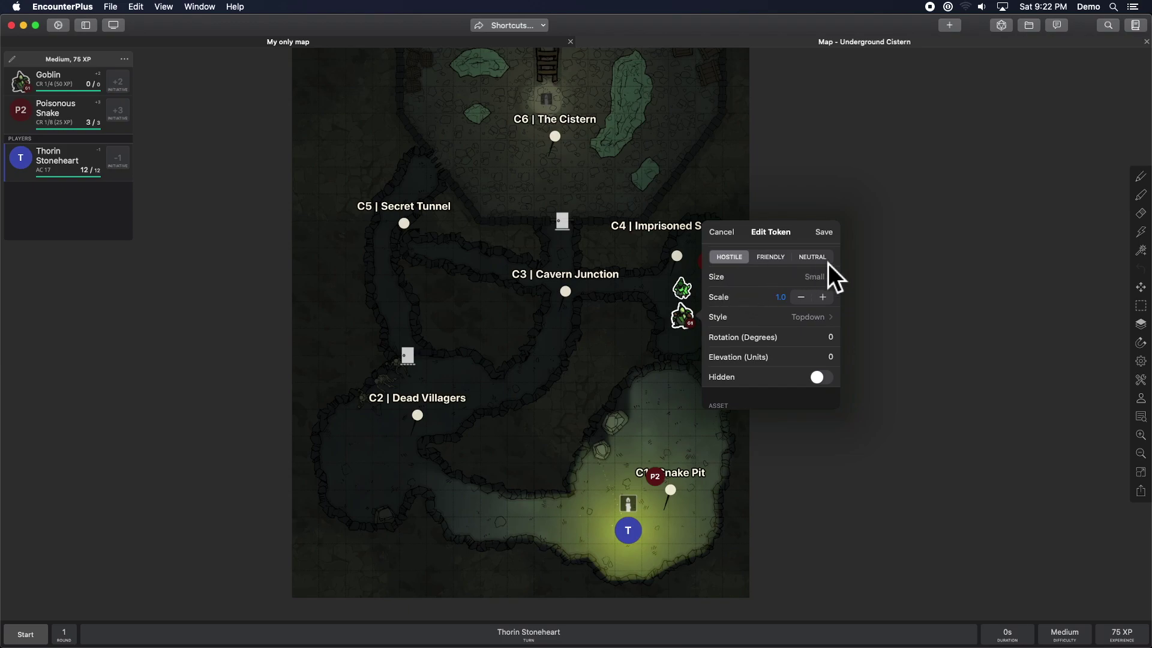
scroll(775, 297, "down", 2)
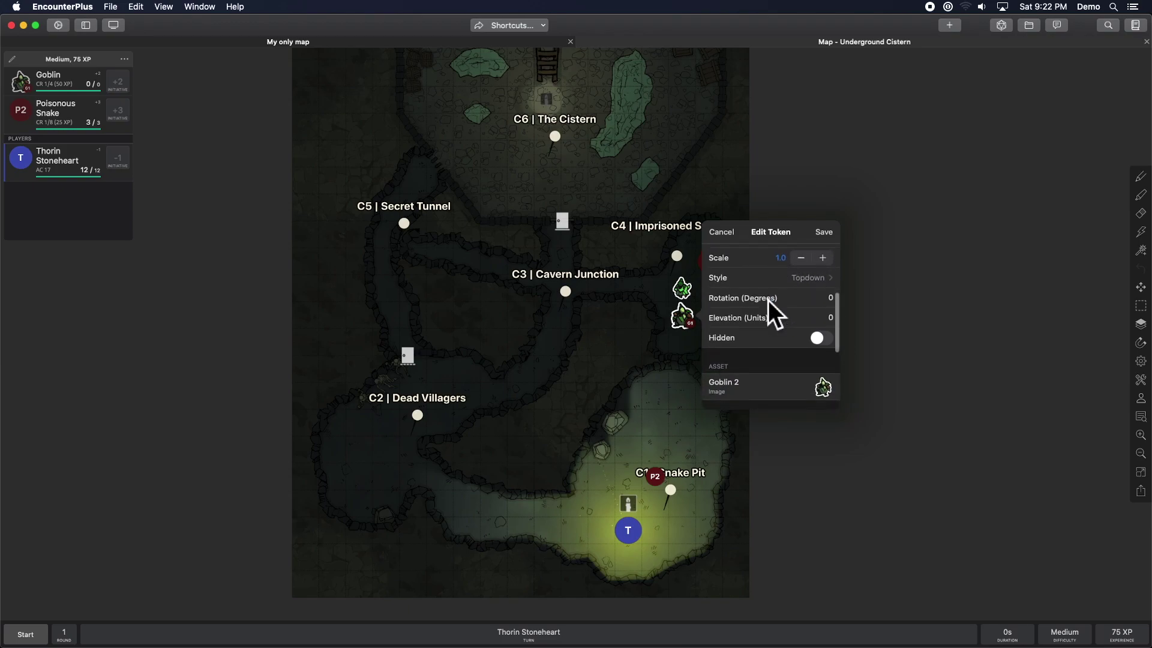
left_click(807, 282)
left_click(721, 278)
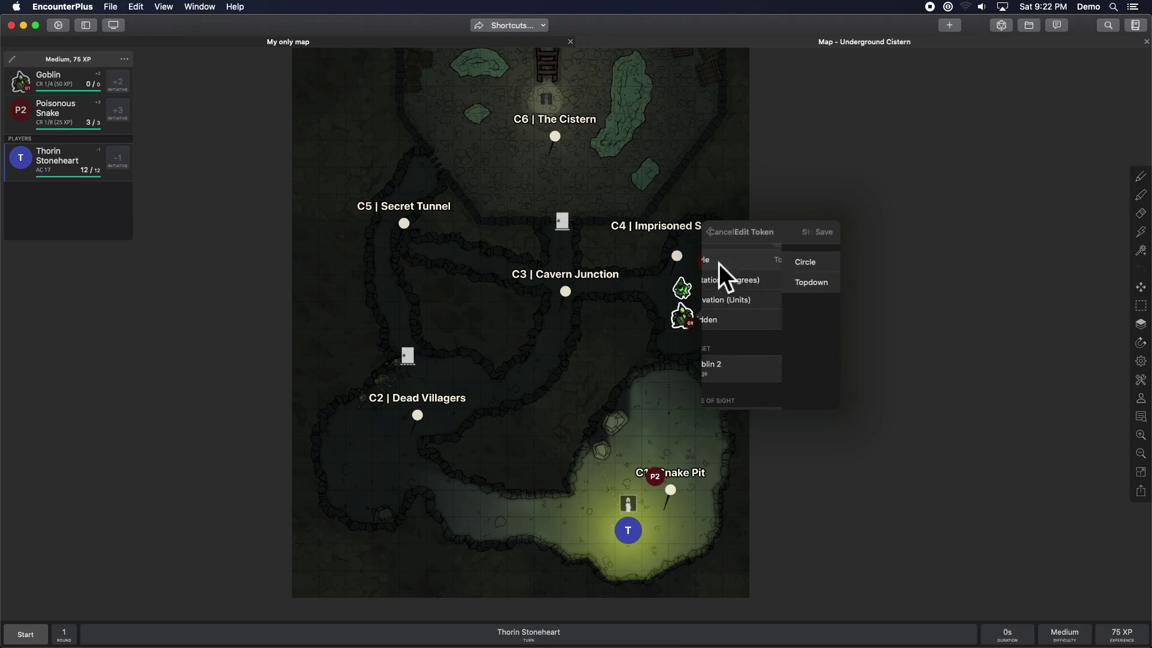
left_click(835, 232)
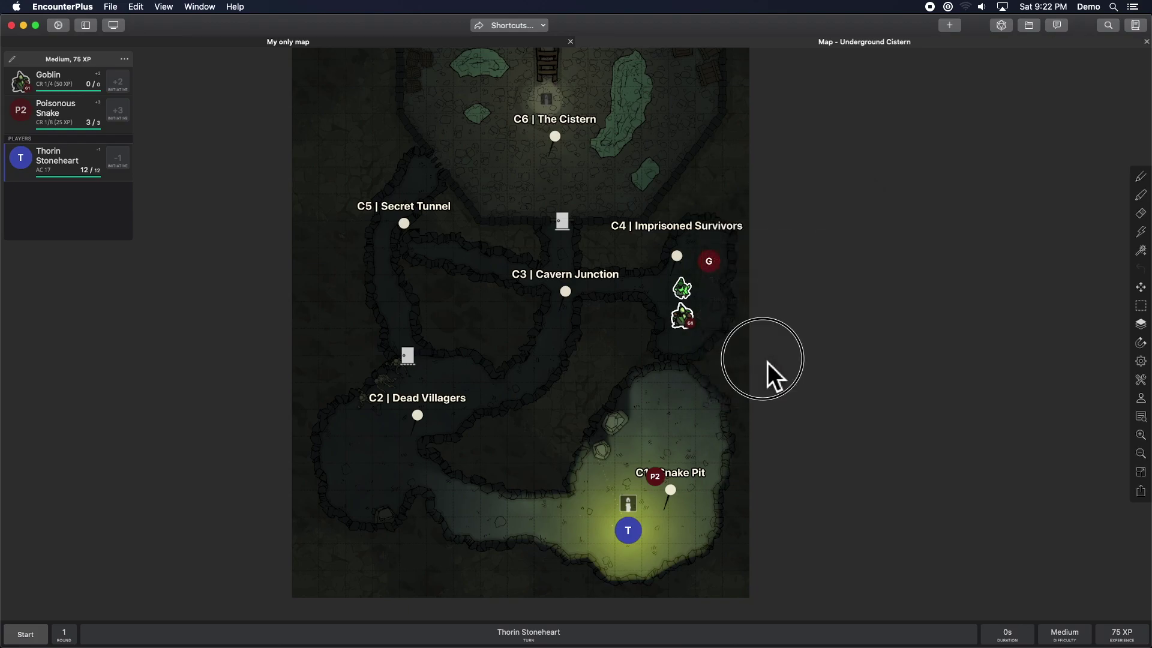
Bring up the damage entry from the G1 goblin token and close it without applying damage
left_click(689, 314)
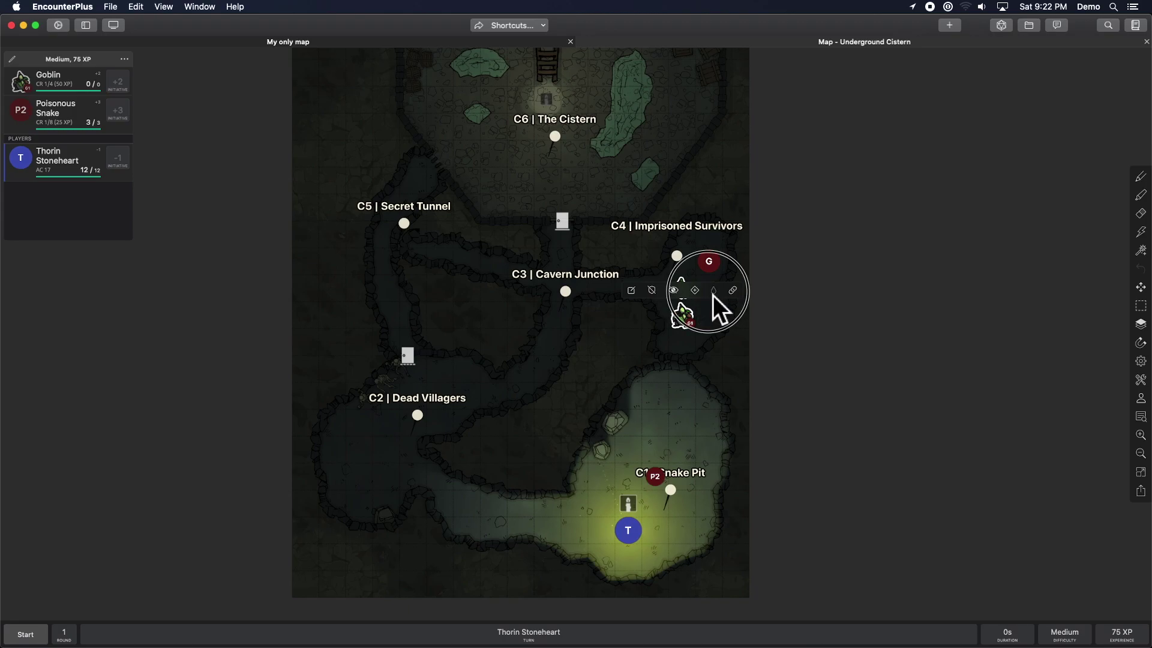
left_click(714, 292)
left_click(720, 357)
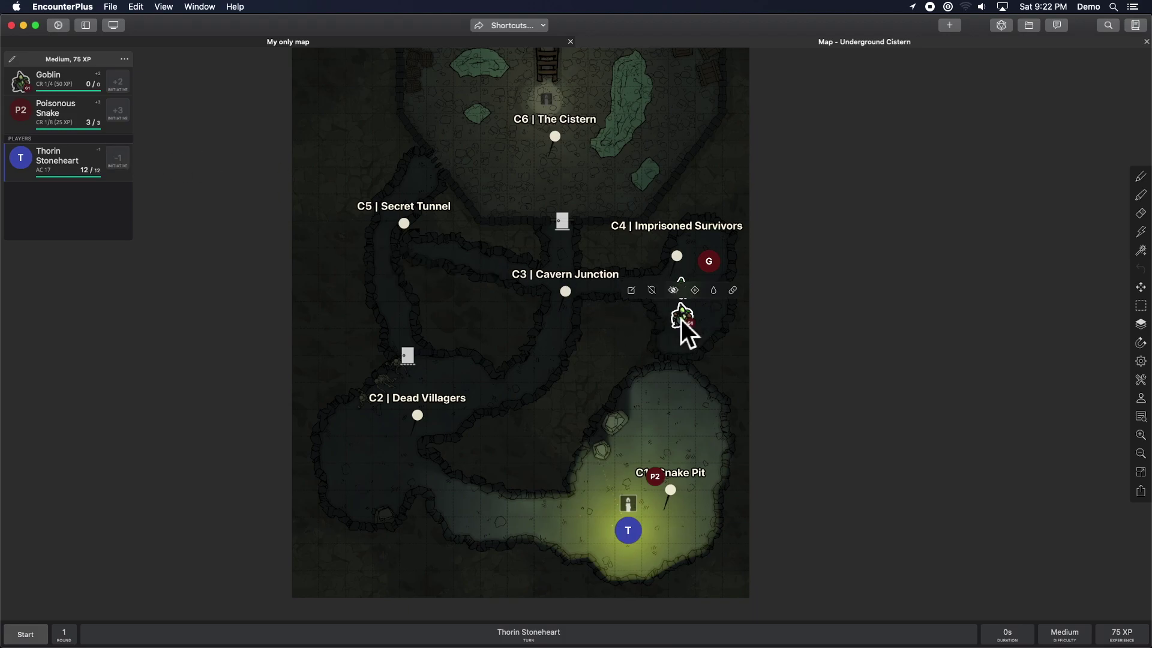
Set the G1 goblin's maximum hit points to 10 and current hit points to 5, and save the token
mouse_move(661, 314)
left_click(631, 290)
scroll(798, 336, "down", 10)
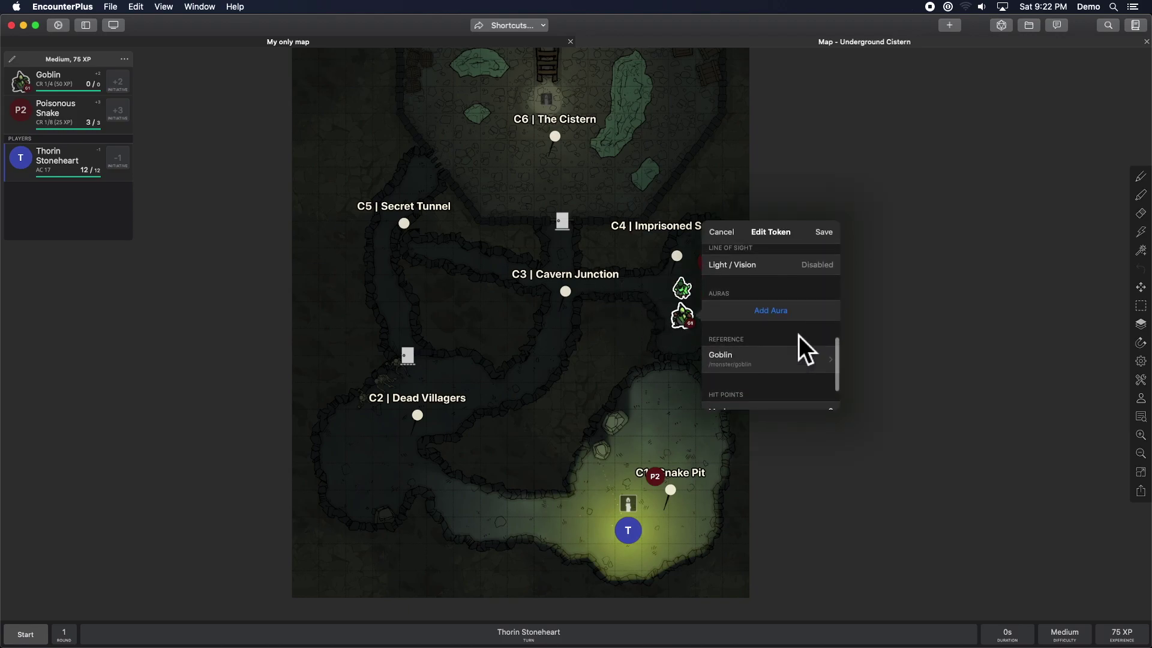
left_click(801, 353)
type("10")
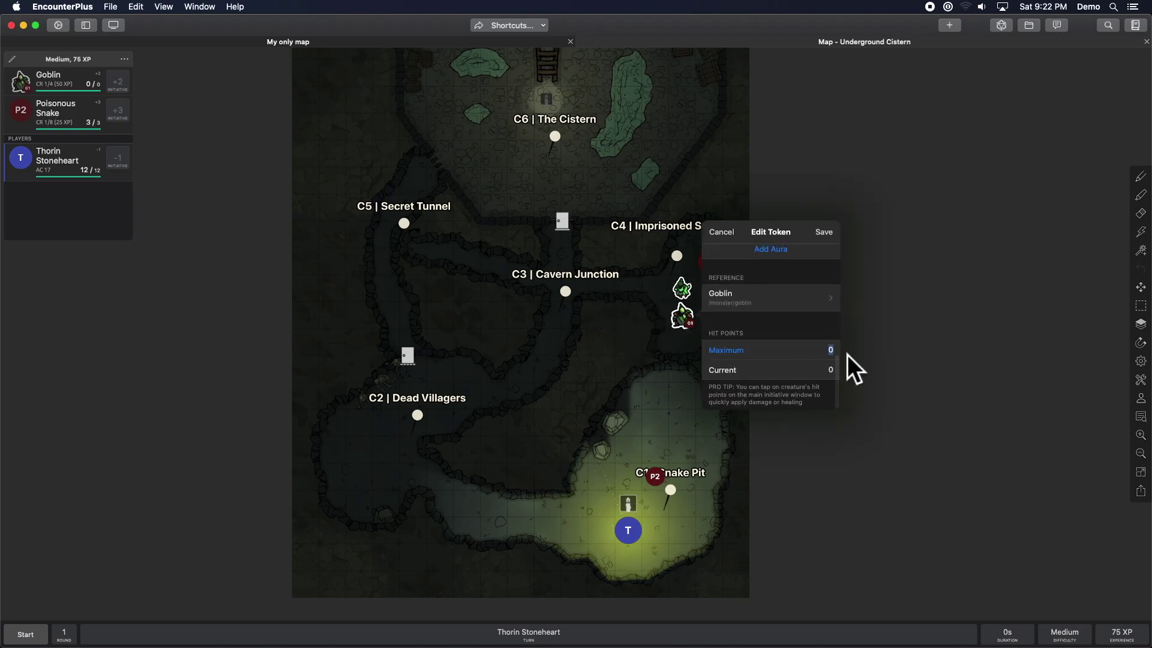
key("Tab")
left_click(823, 234)
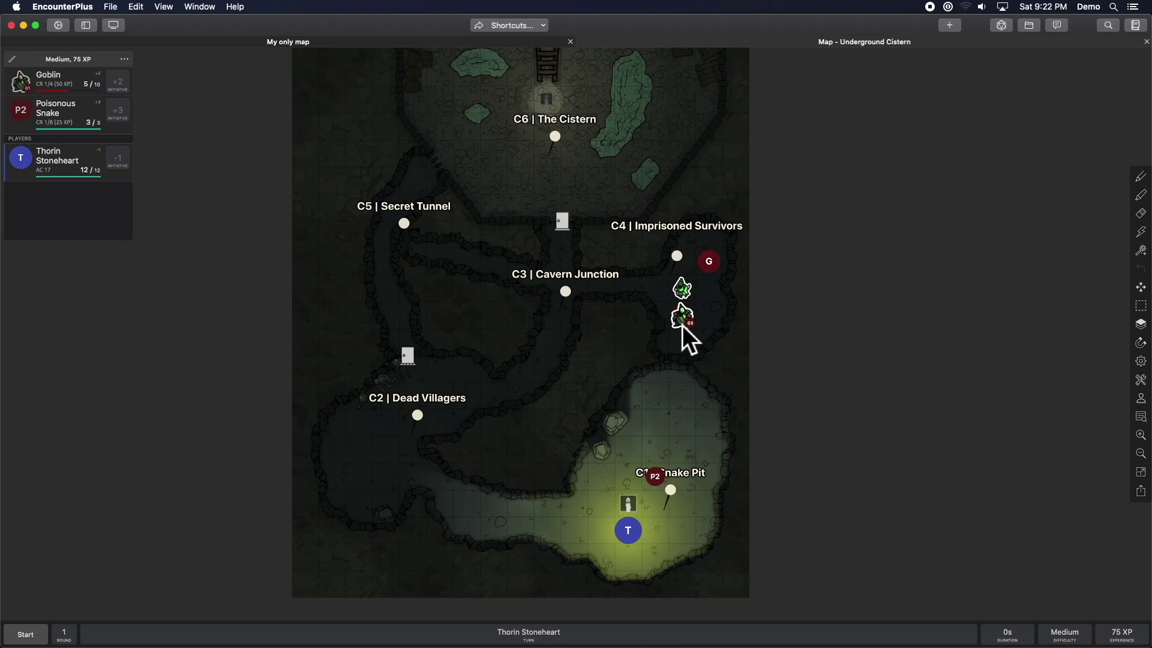
Apply enough damage from the G1 goblin's token to bring its hit points down to 0
scroll(690, 309, "up", 5)
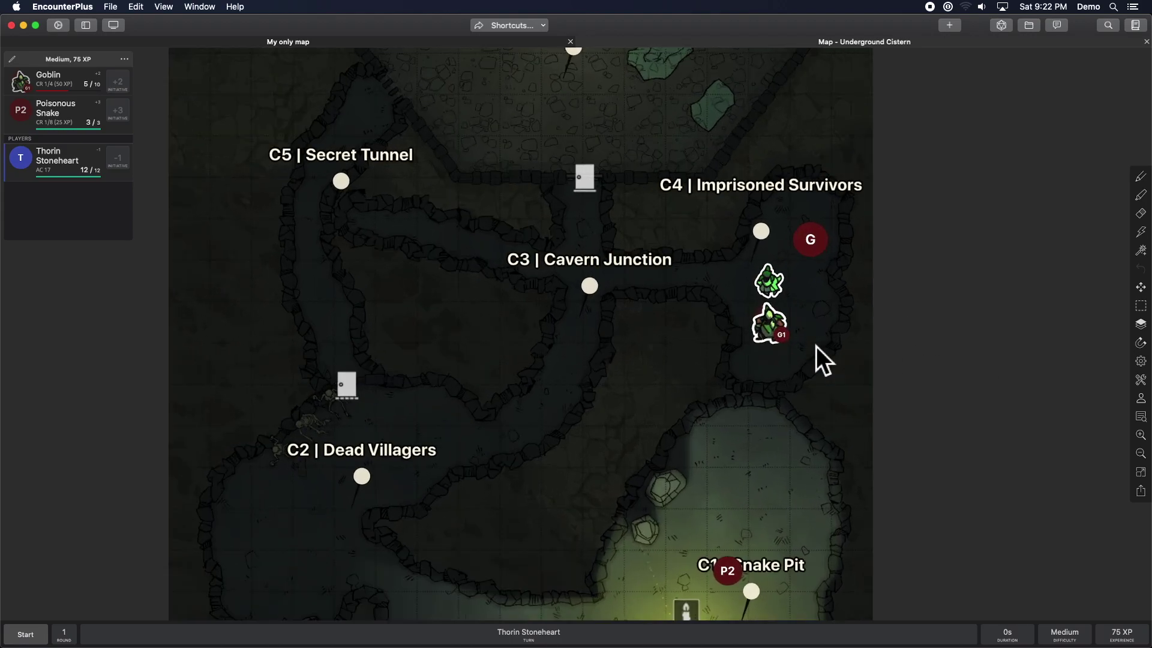
scroll(816, 347, "up", 5)
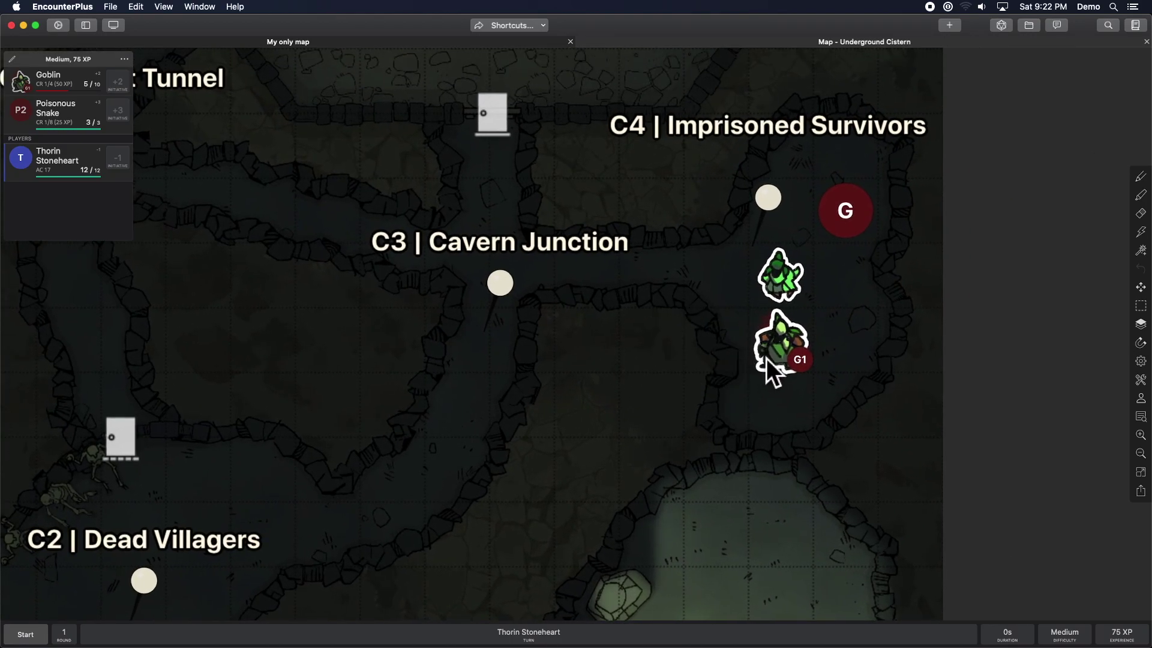
left_click_drag(768, 358, 776, 329)
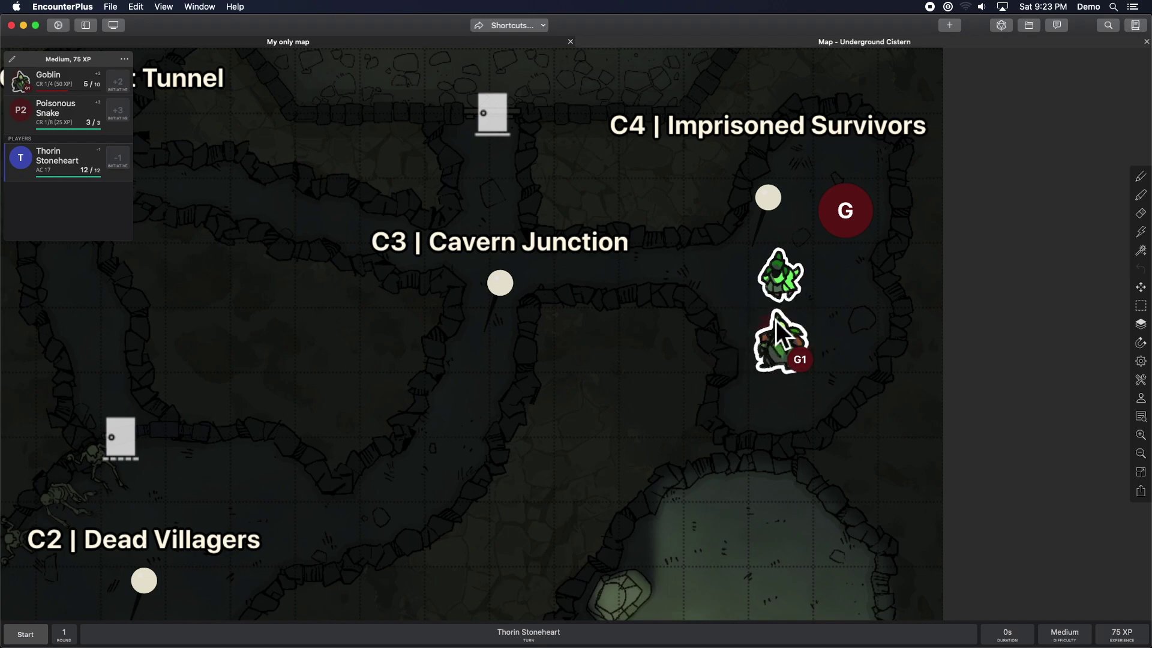
scroll(783, 363, "down", 1)
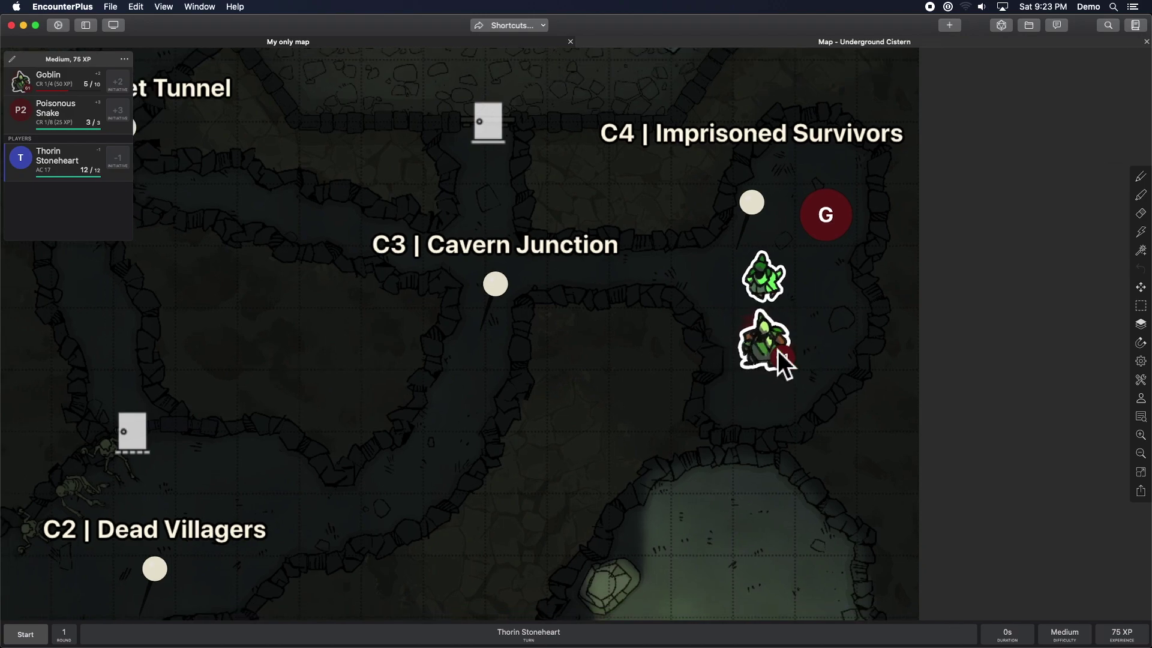
scroll(778, 354, "down", 2)
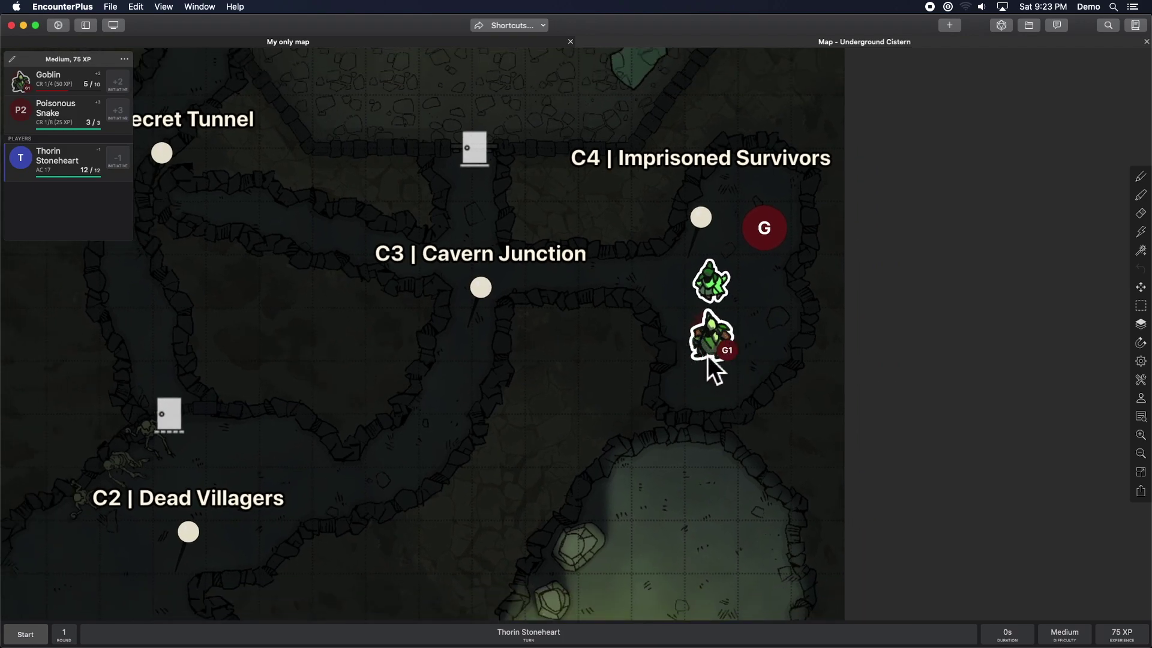
left_click(711, 340)
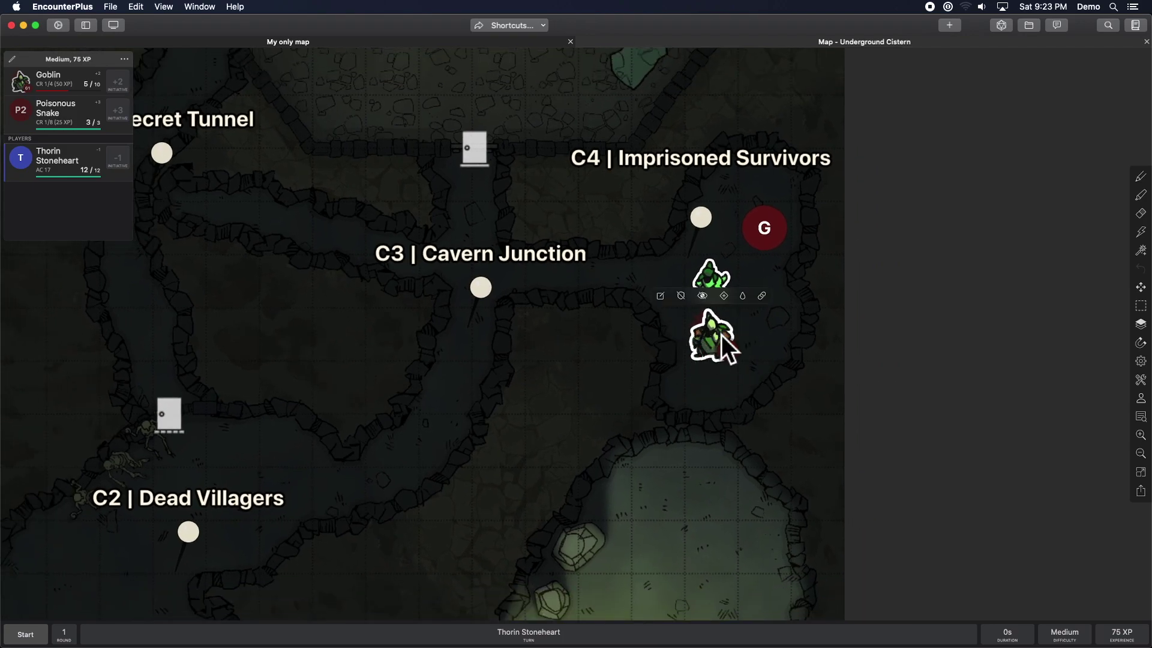
left_click(743, 296)
left_click(795, 337)
left_click(867, 394)
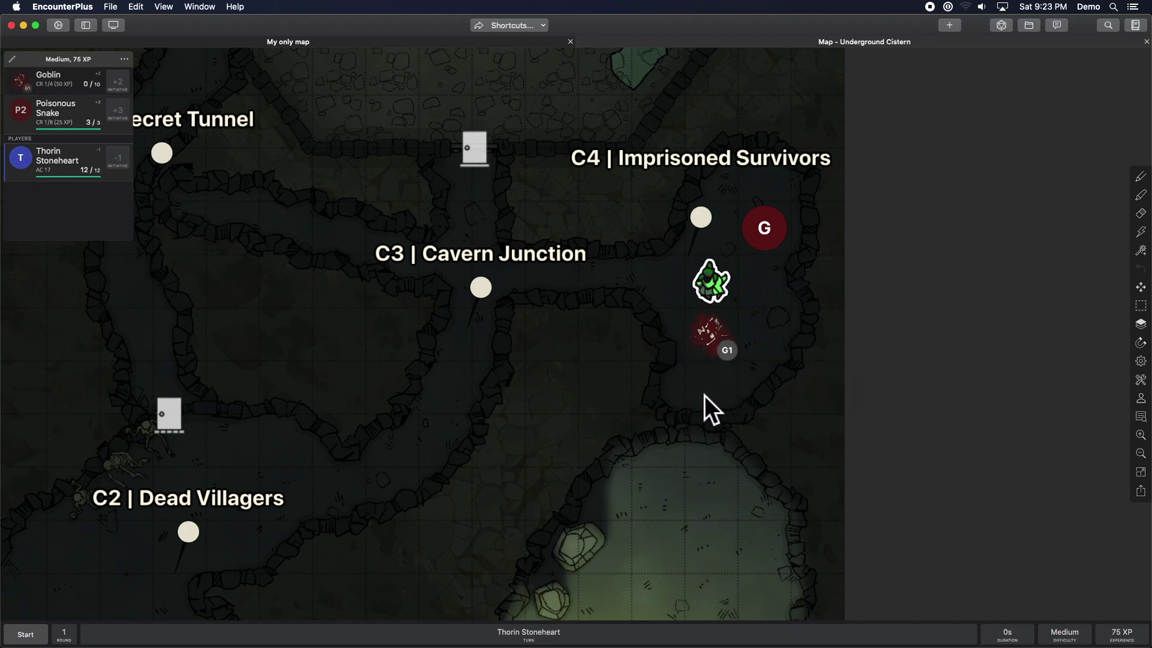
Set the defeated G1 goblin token's elevation to 30 units and save the token
scroll(696, 396, "down", 5)
left_click(603, 452)
left_click_drag(603, 452, 674, 391)
scroll(678, 420, "down", 2)
mouse_move(698, 242)
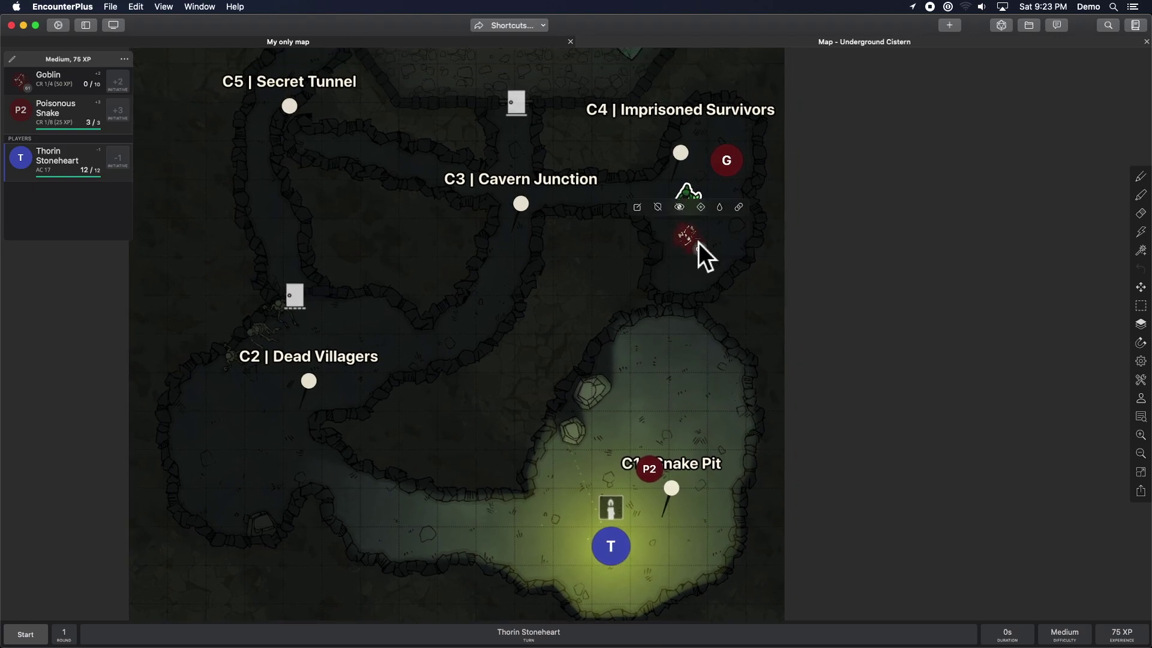
left_click(638, 208)
scroll(803, 246, "down", 3)
scroll(801, 245, "down", 2)
scroll(790, 245, "up", 1)
scroll(791, 245, "up", 1)
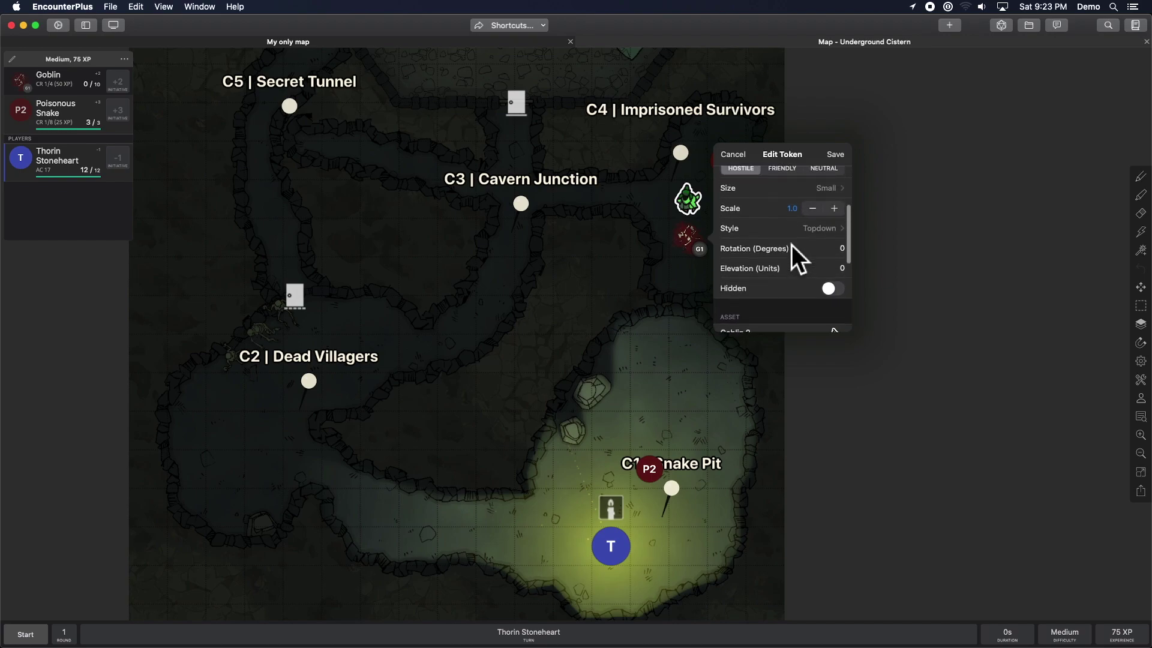
left_click(830, 268)
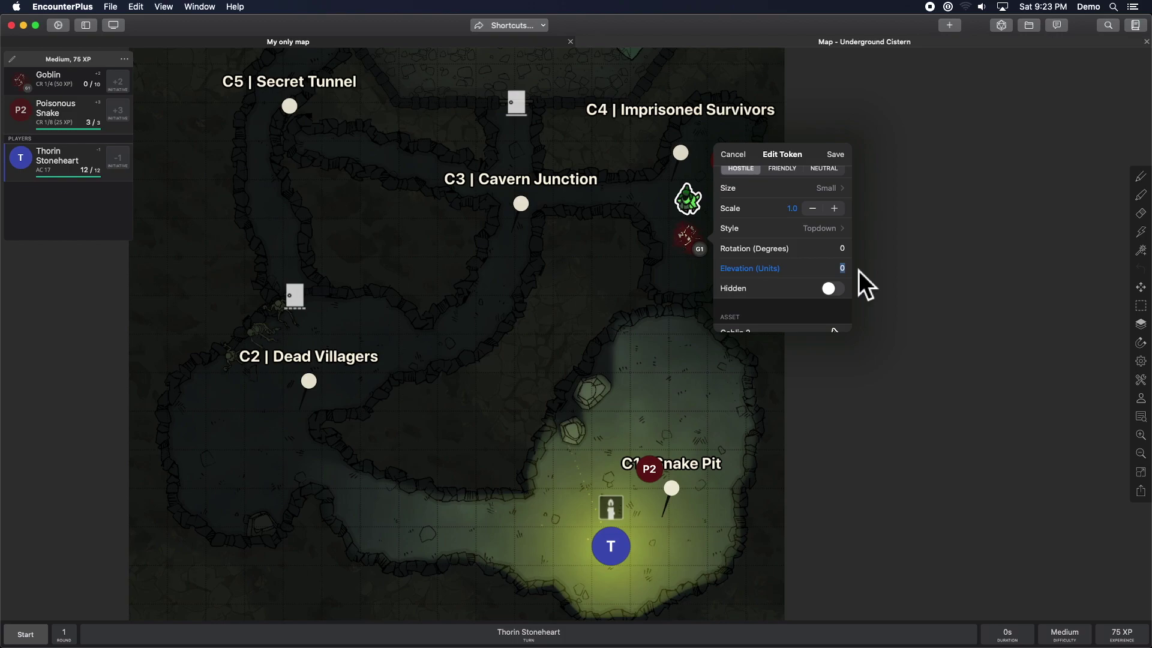
type("30")
left_click(834, 155)
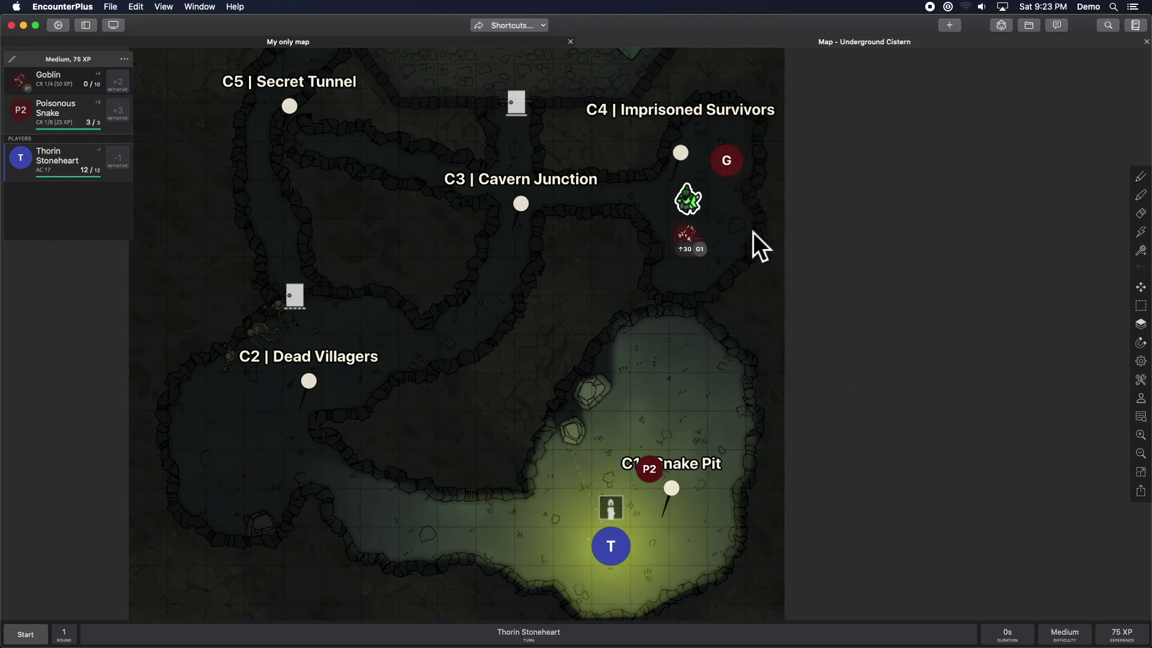
Reopen the G1 goblin's token settings and review its rotation, elevation, hidden, asset and line-of-sight options
left_click(696, 236)
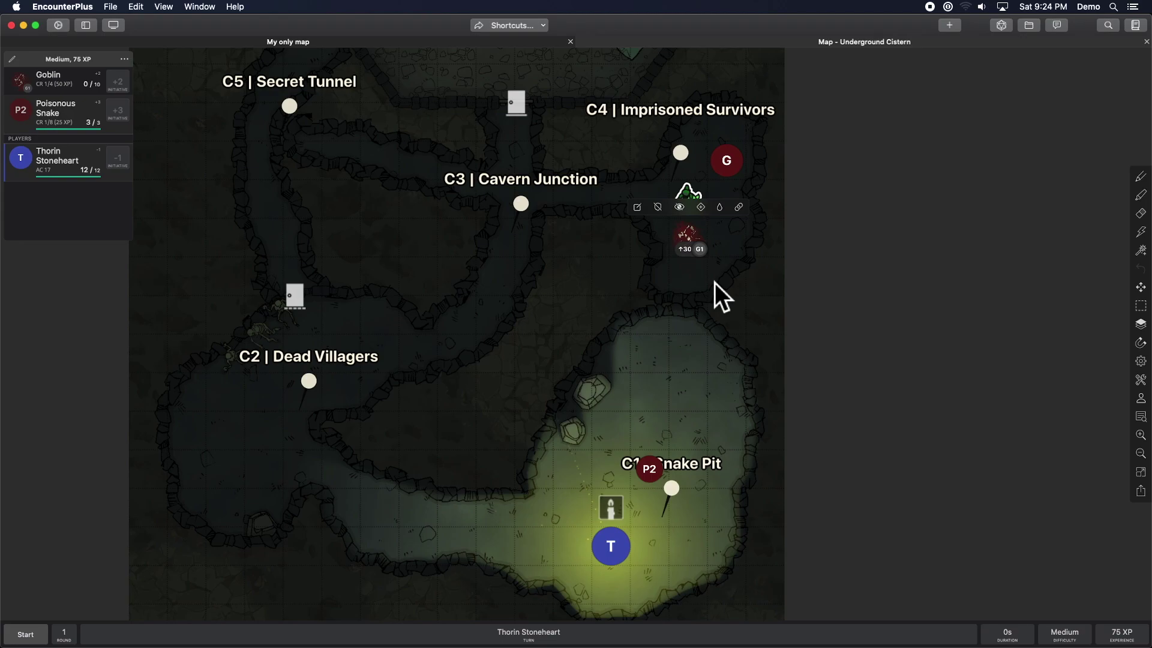
left_click(638, 210)
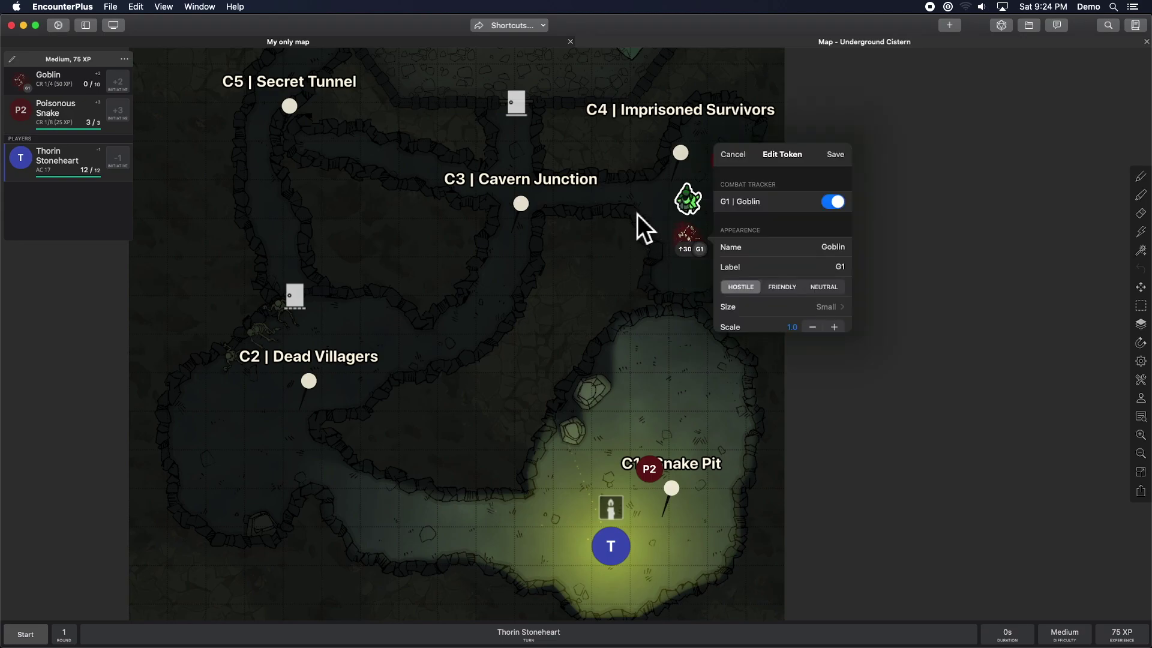
scroll(743, 265, "down", 5)
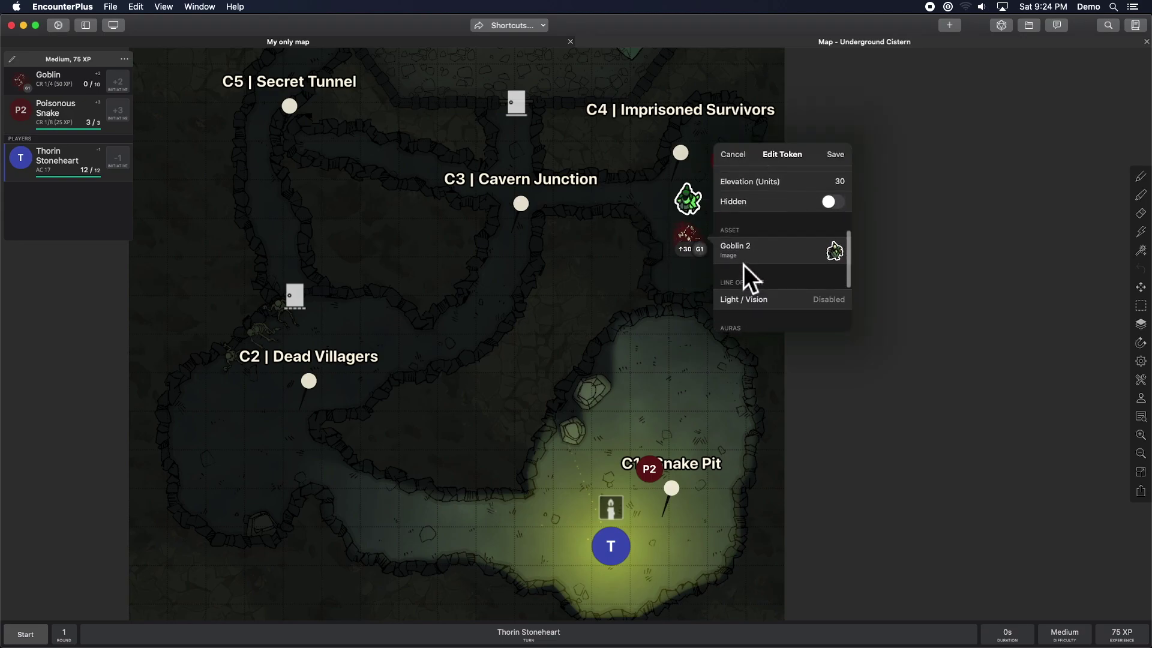
scroll(774, 269, "down", 3)
scroll(772, 313, "up", 4)
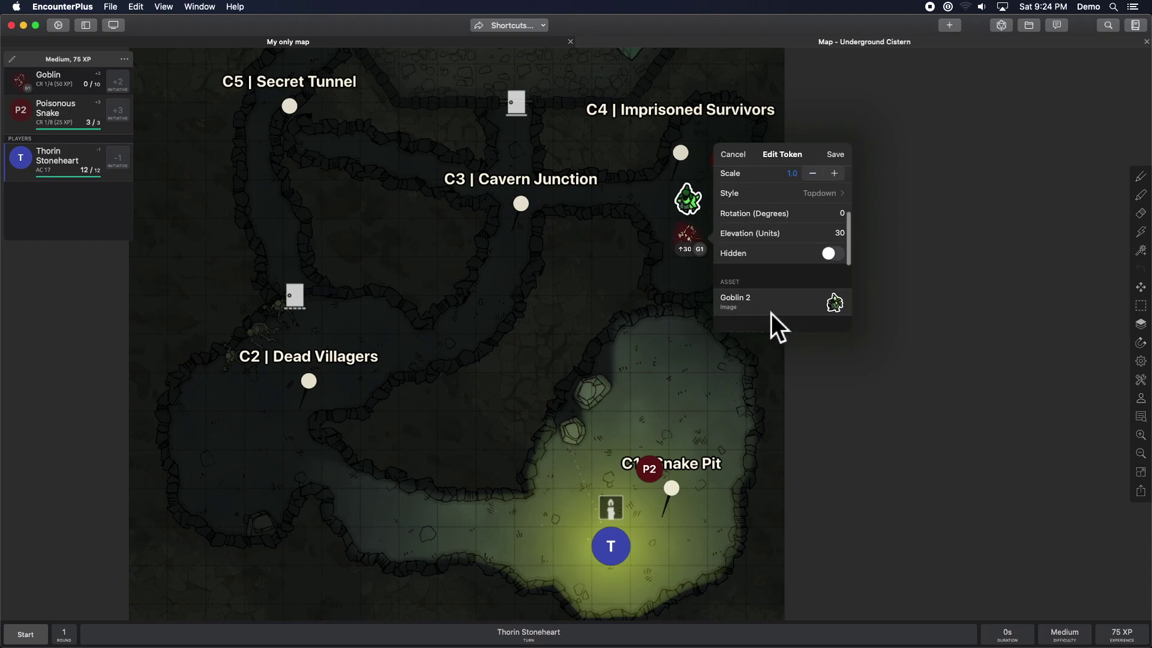
scroll(823, 224, "down", 1)
left_click(834, 206)
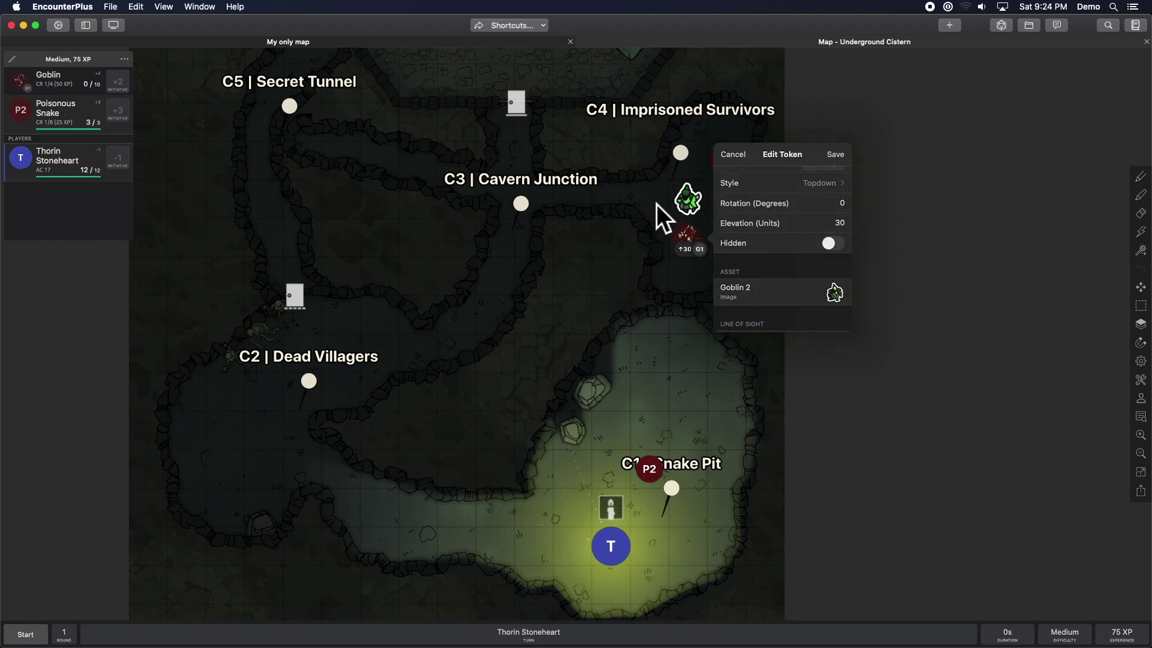
Set the upper goblin token's rotation to 90 degrees, save it, and briefly show and dismiss its quick actions
left_click(686, 199)
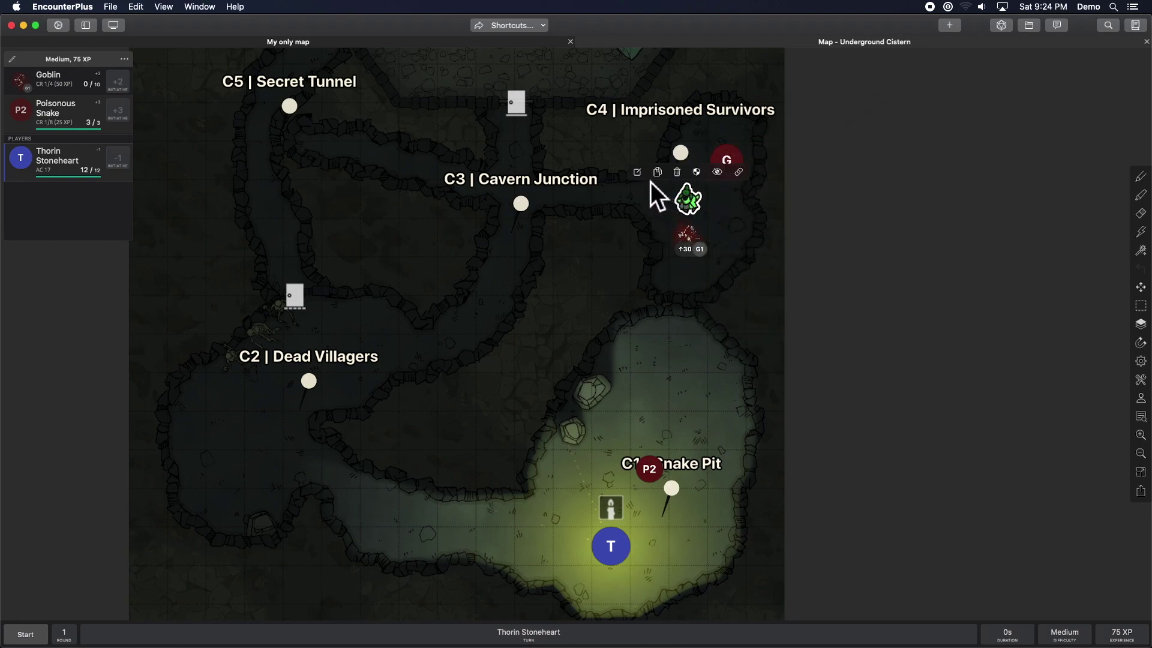
left_click(638, 173)
scroll(792, 216, "down", 5)
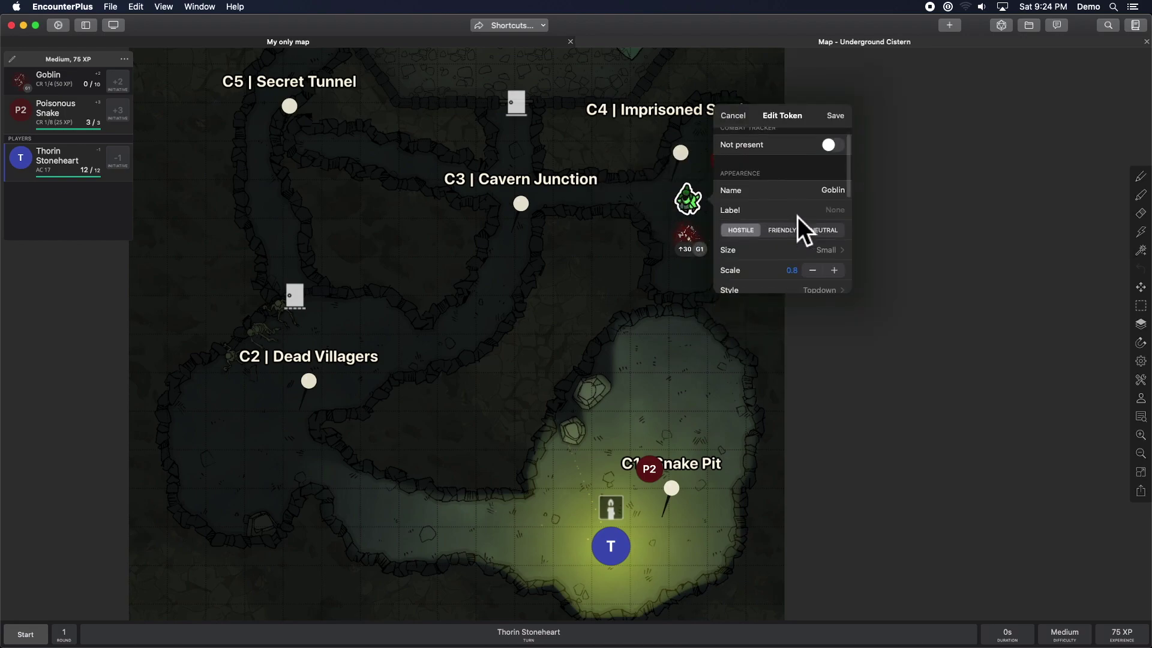
left_click(846, 216)
type("90")
key("Tab")
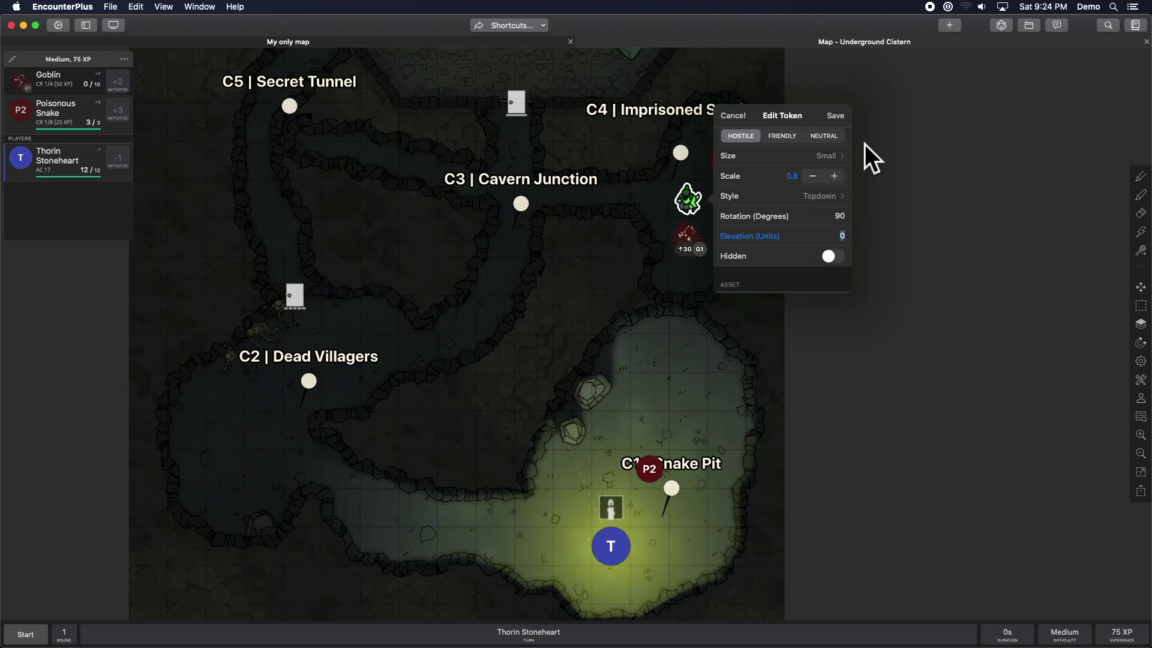
left_click(837, 120)
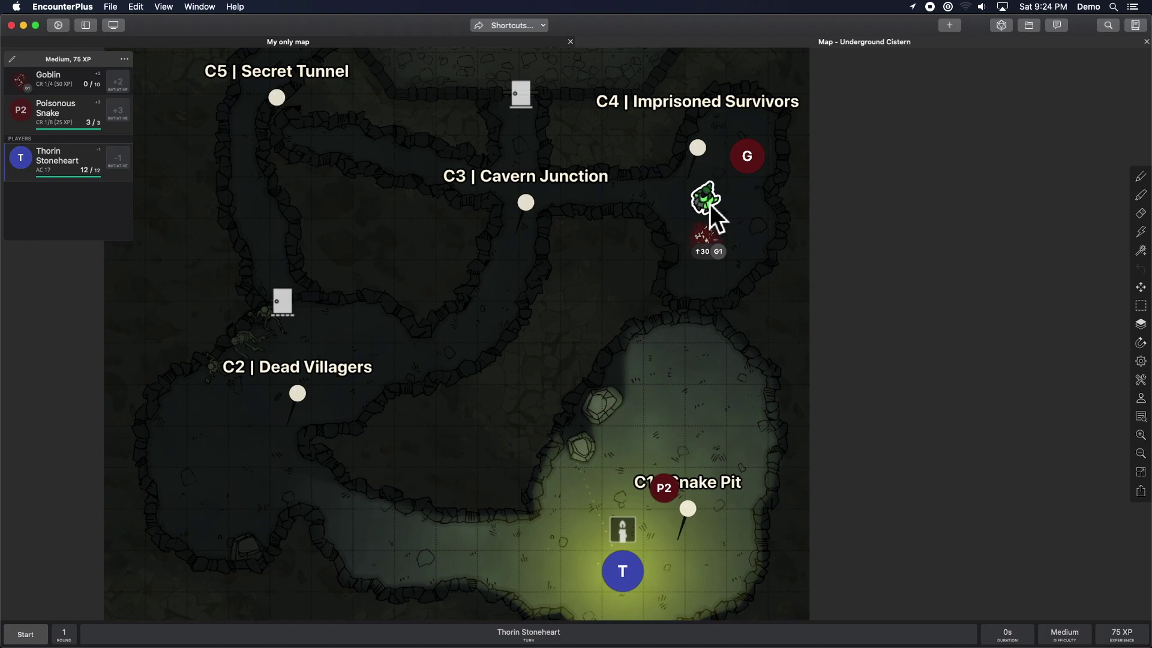
left_click(704, 199)
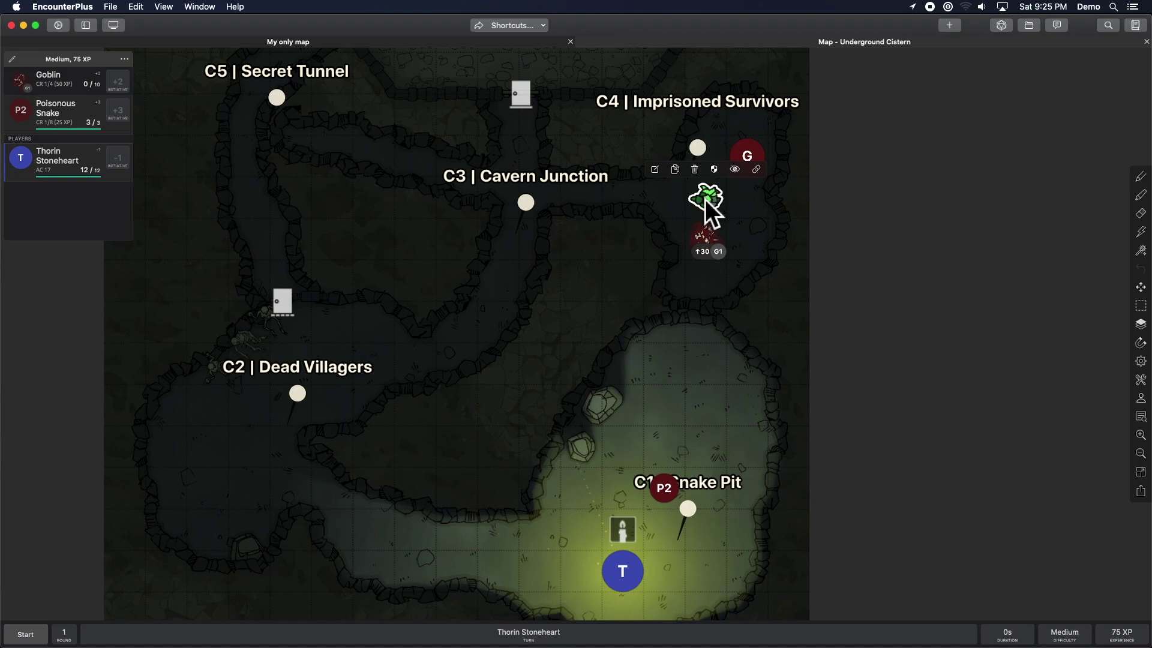
left_click(704, 200)
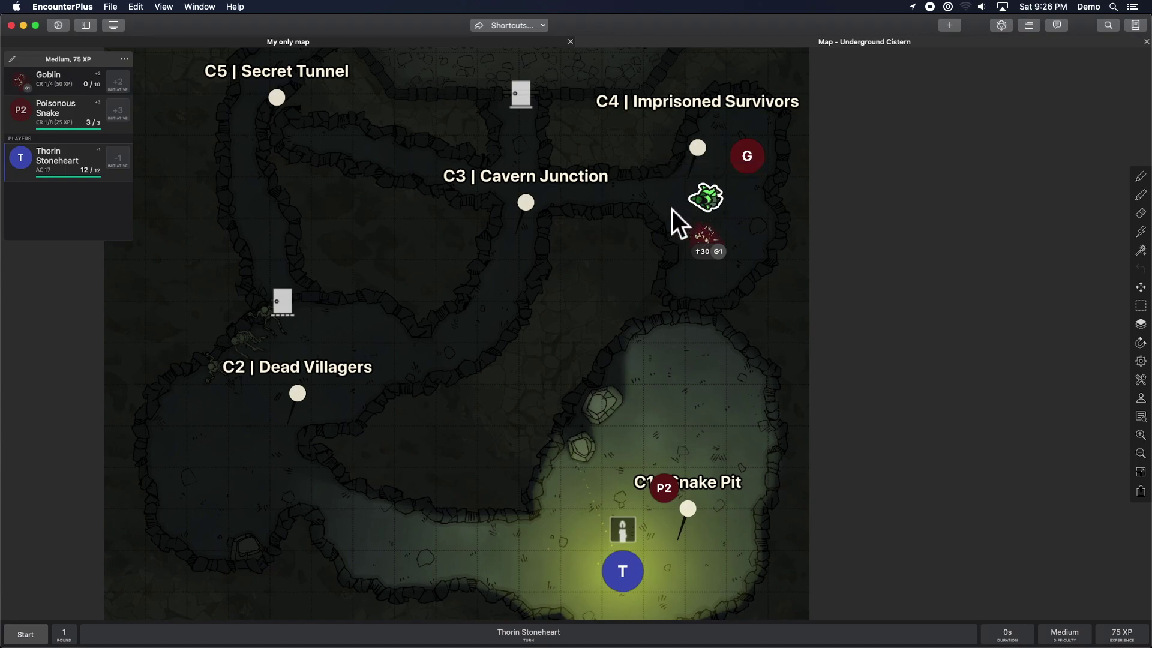